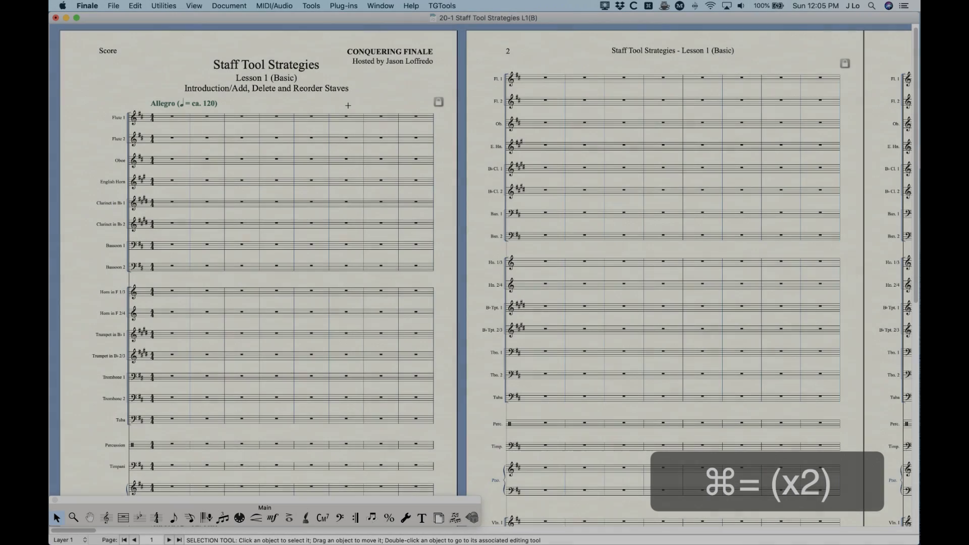
Activate the Staff tool and examine the staff commands it makes available
key(super+equal)
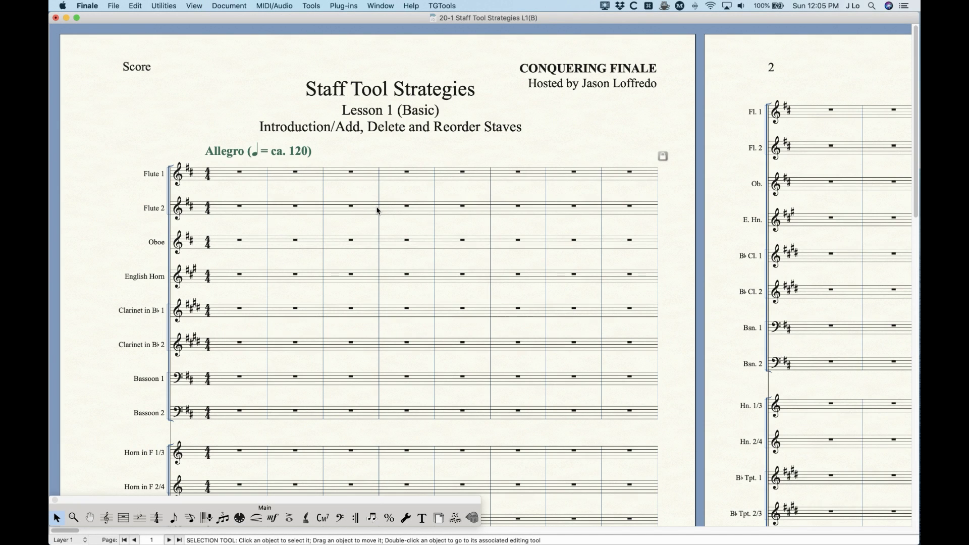
click(119, 500)
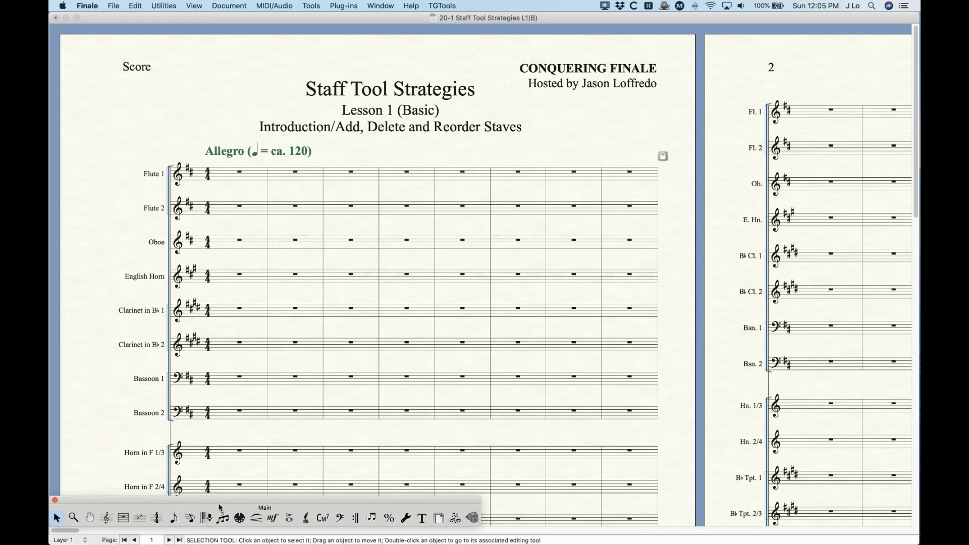
click(107, 519)
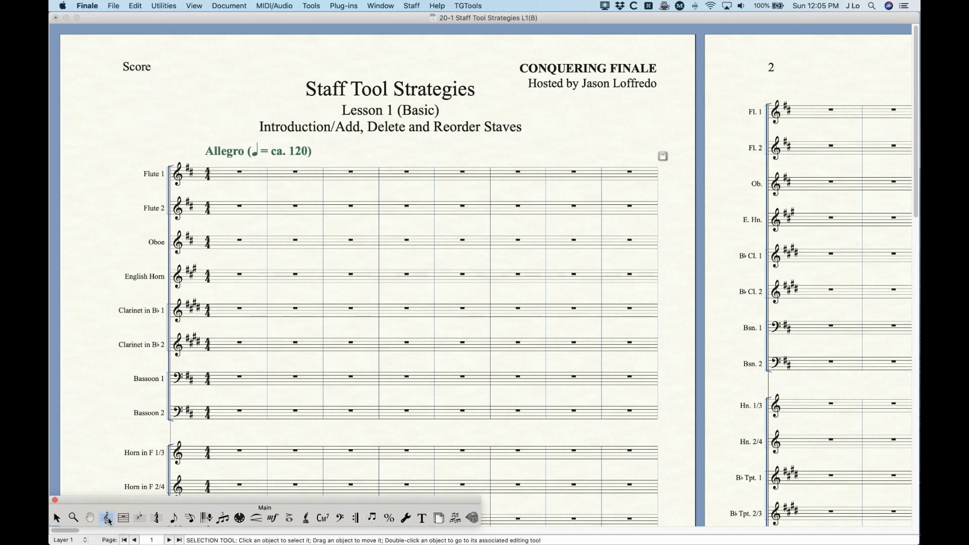
click(412, 6)
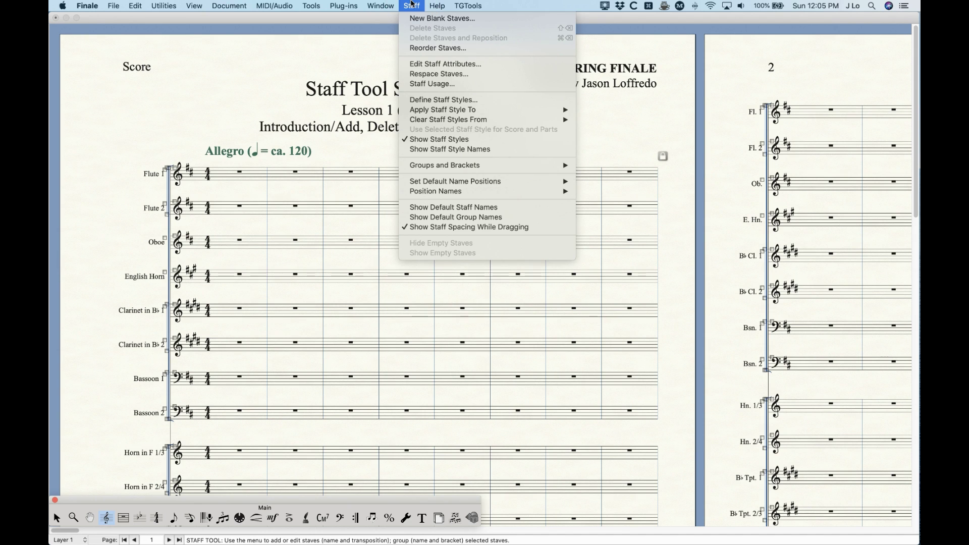
click(412, 6)
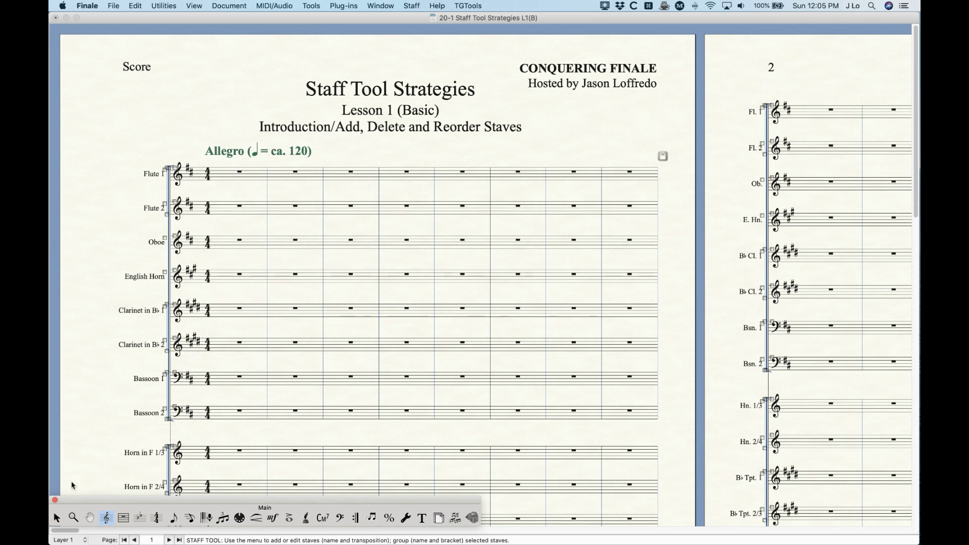
With the Selection tool, select single measures on several staves, the measure 4 stack across all staves, and the entire Flute 1 staff
click(56, 517)
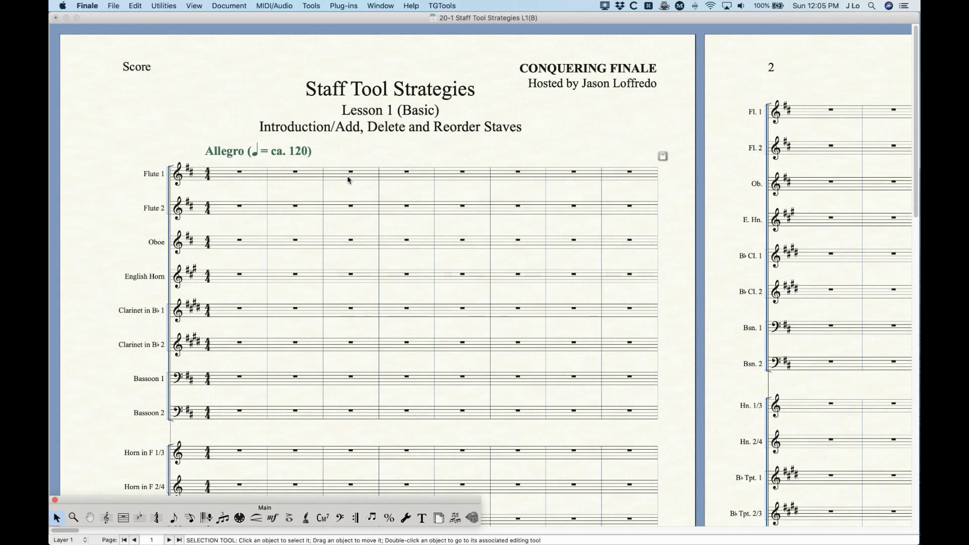
click(348, 180)
click(348, 180)
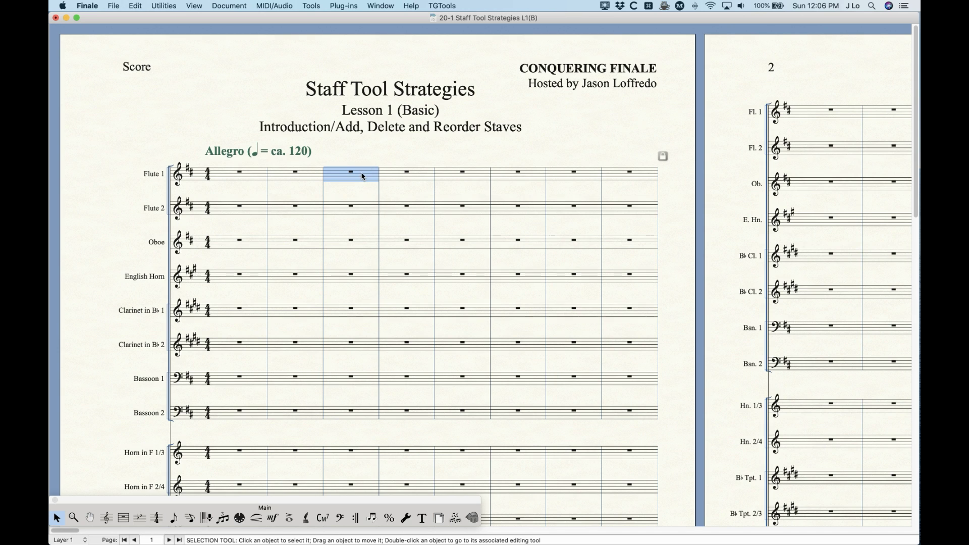
click(516, 281)
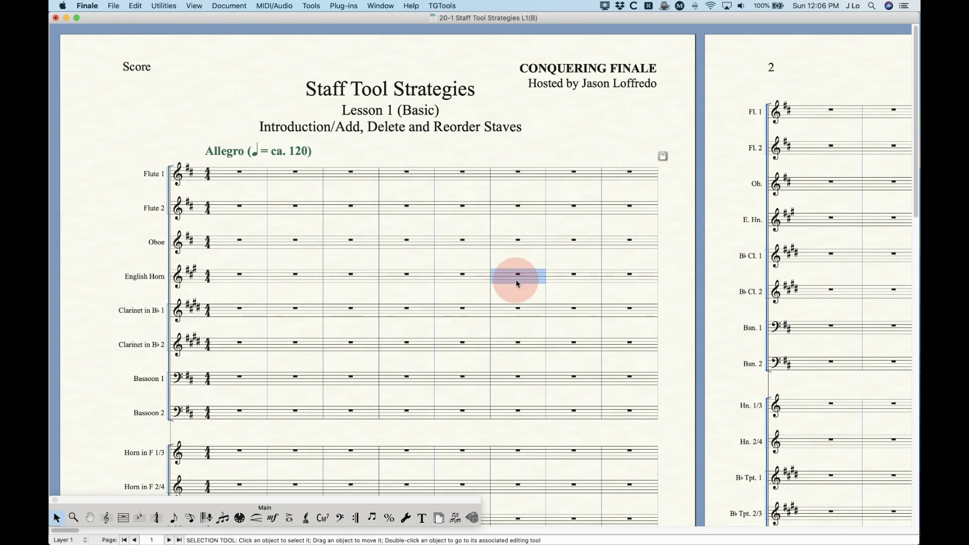
click(363, 347)
click(468, 211)
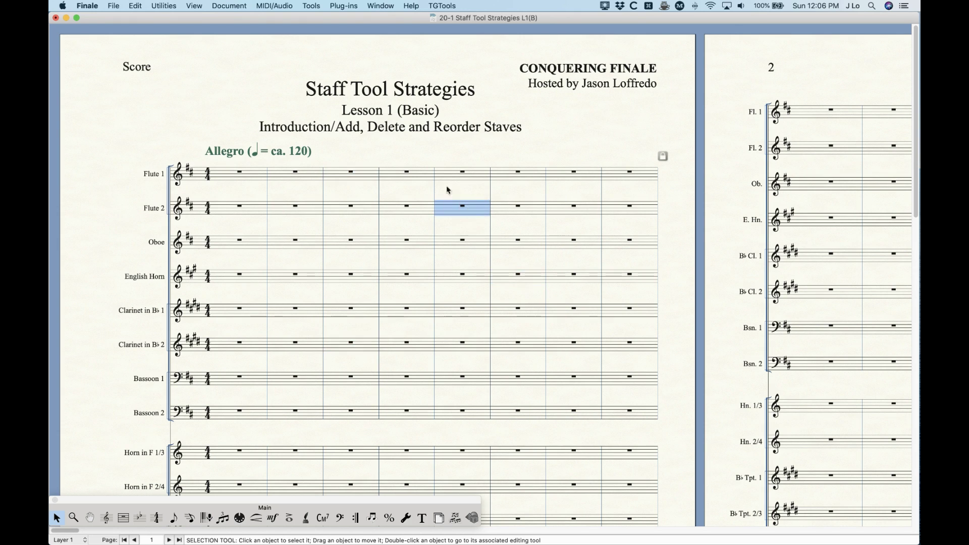
triple_click(391, 179)
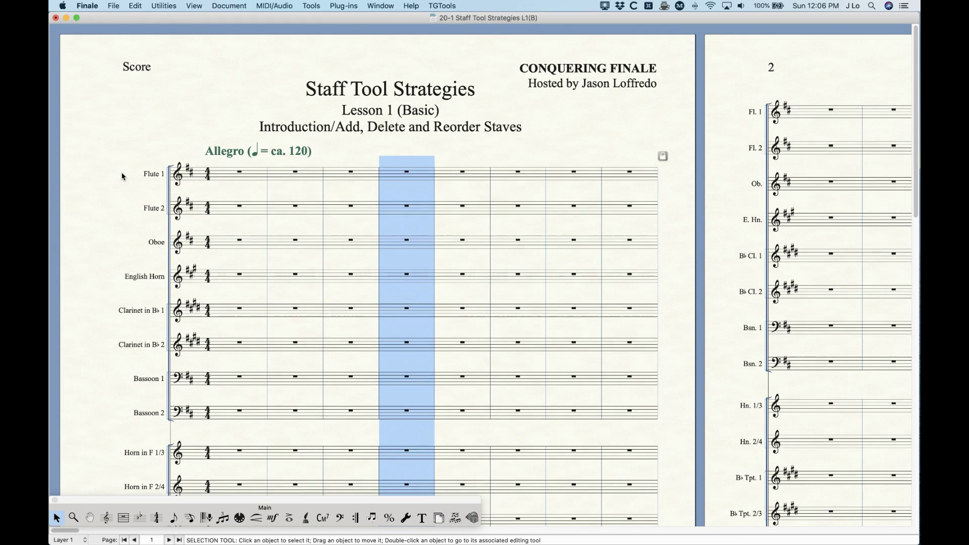
click(121, 175)
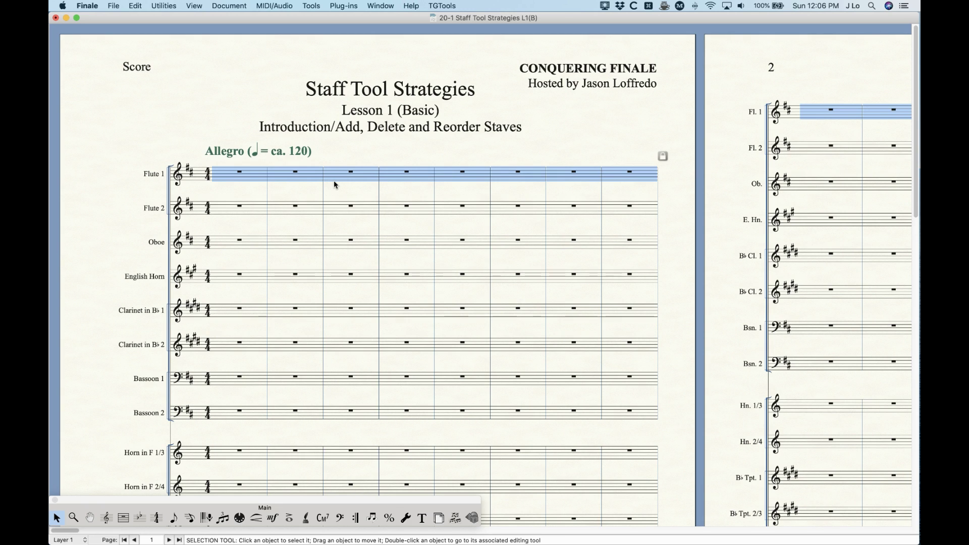
Activate the Staff tool and examine the commands offered by the Flute 1 staff's own handle
click(106, 517)
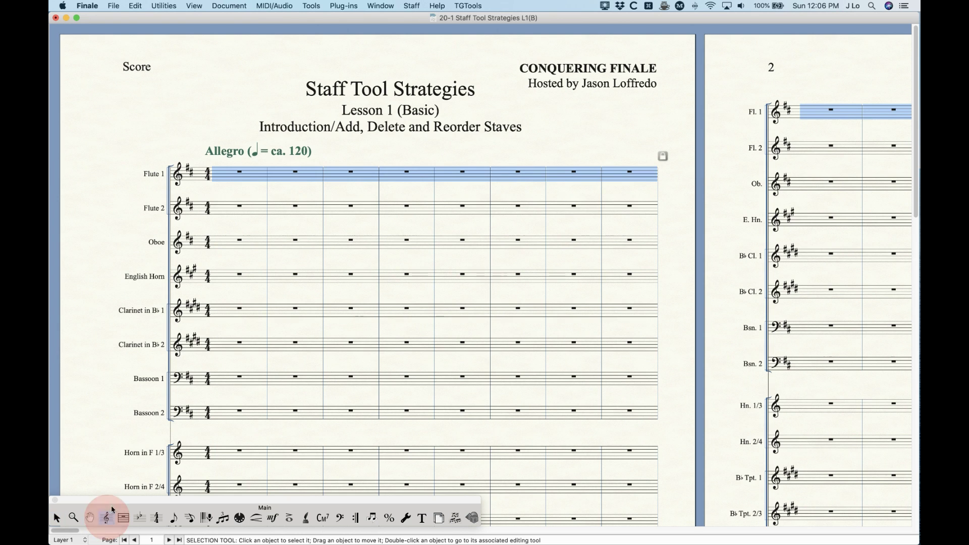
click(200, 123)
key(alt)
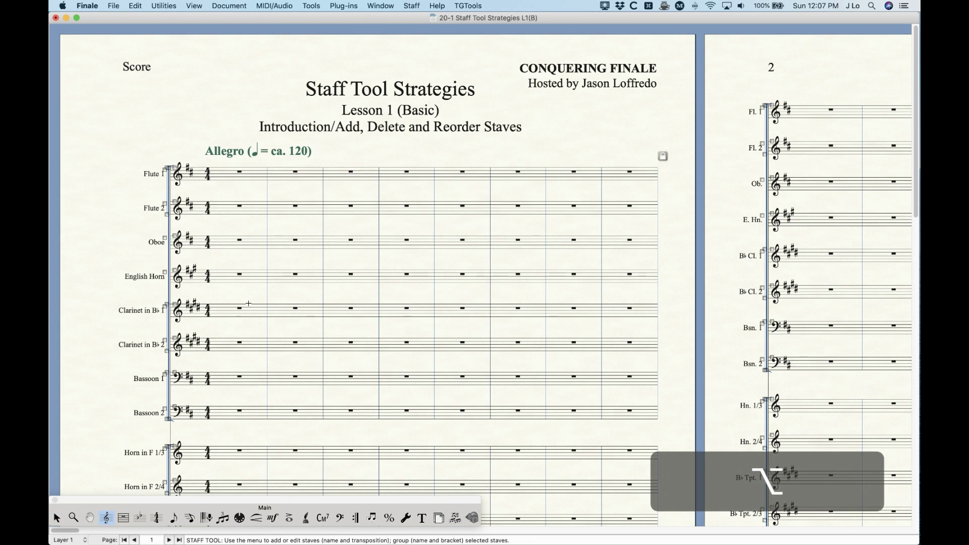
key(super+minus)
key(super+minus)
key(super+equal)
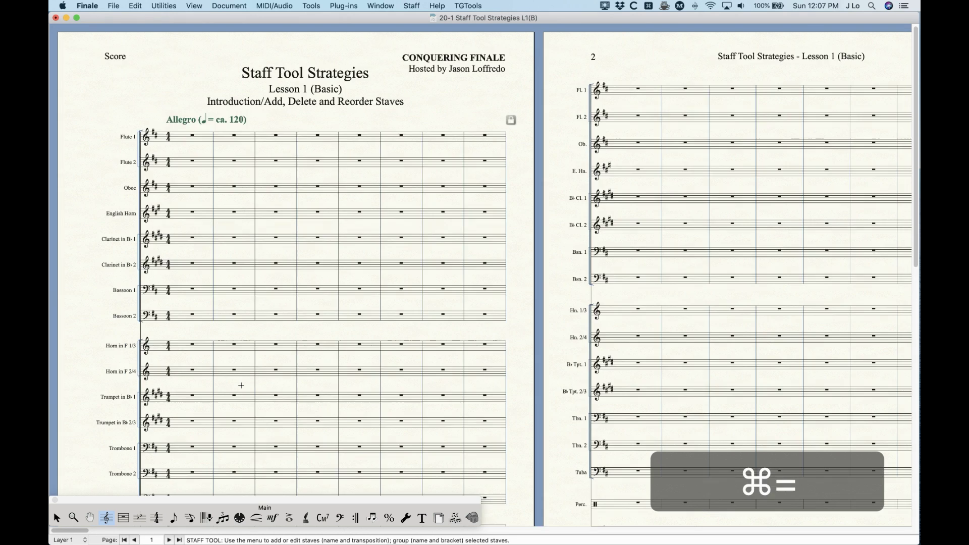
key(super+equal)
key(super+equal)
key(super+equal)
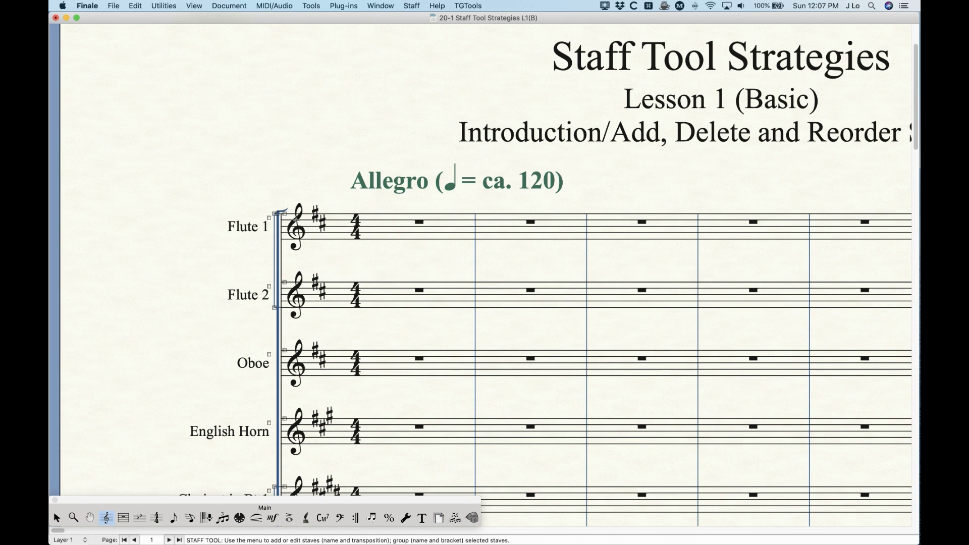
right_click(285, 215)
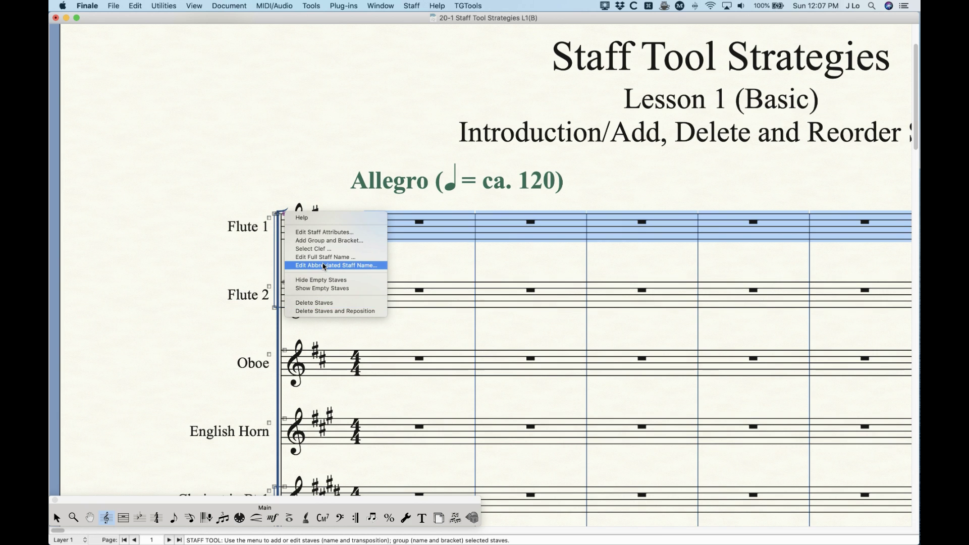
click(319, 172)
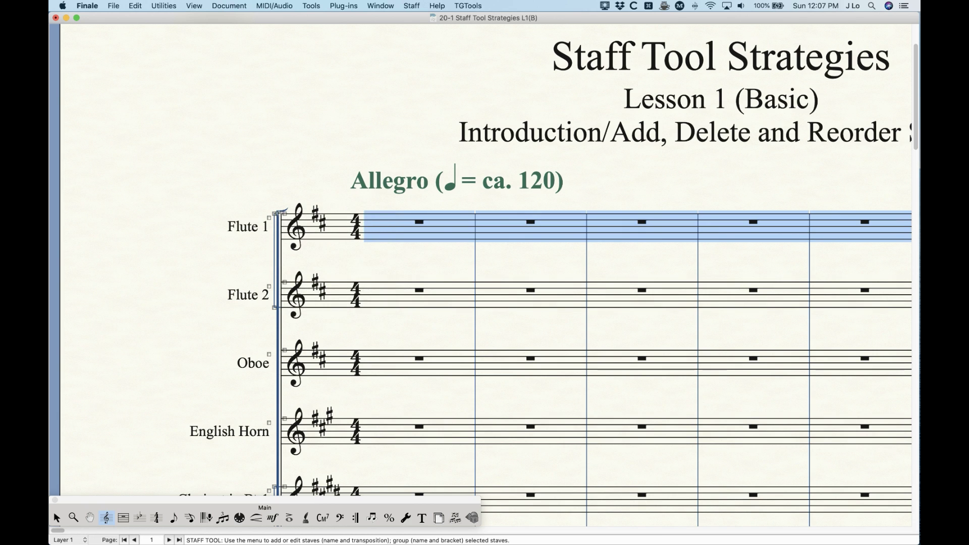
Examine the commands offered by the group bracket handle beside the Flute 1 staff
right_click(279, 215)
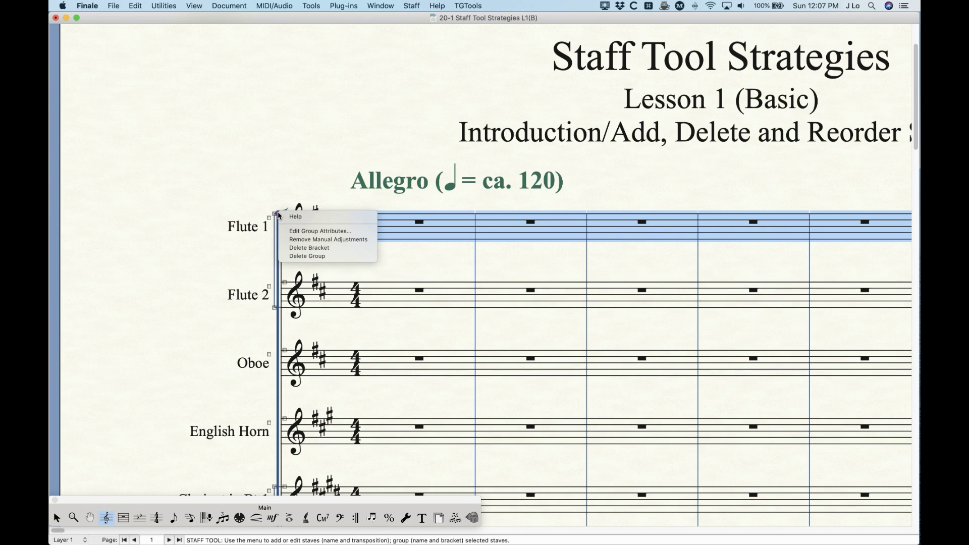
click(276, 211)
right_click(276, 212)
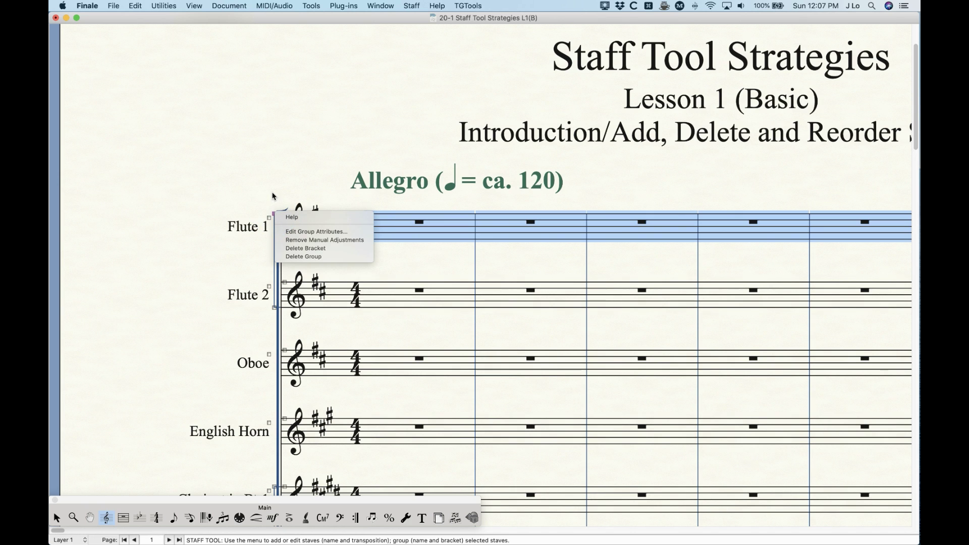
Examine the commands offered by the Flute 1 staff name's handle and clear the selection
click(269, 218)
right_click(269, 219)
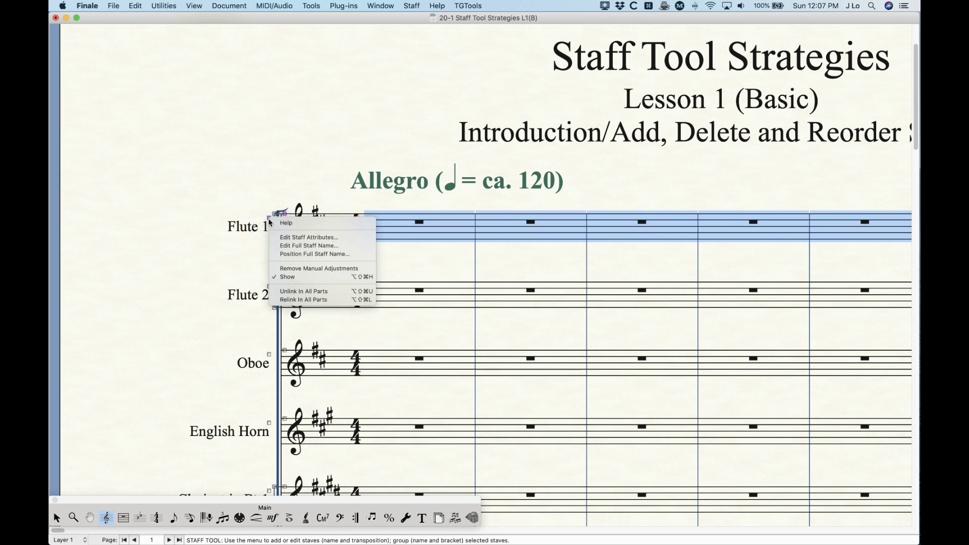
click(267, 178)
click(300, 191)
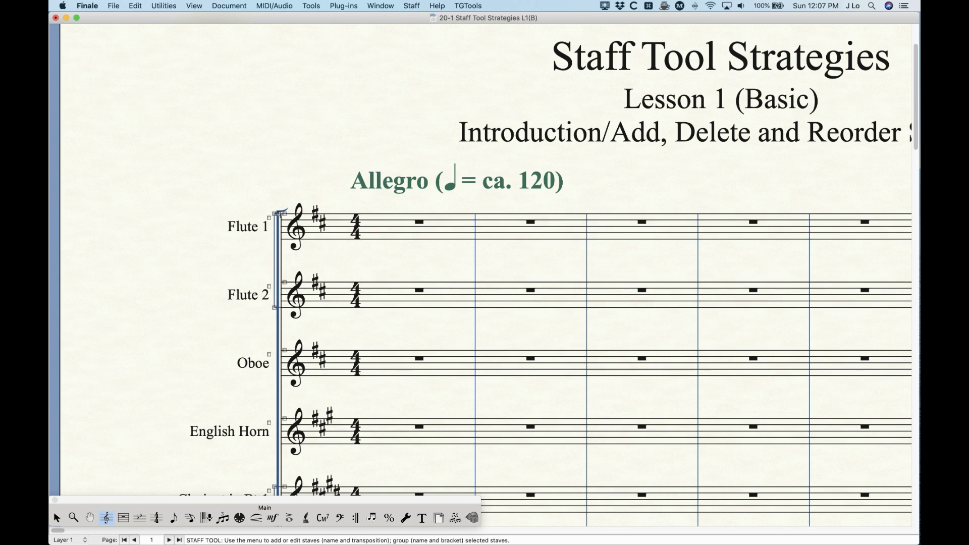
right_click(271, 219)
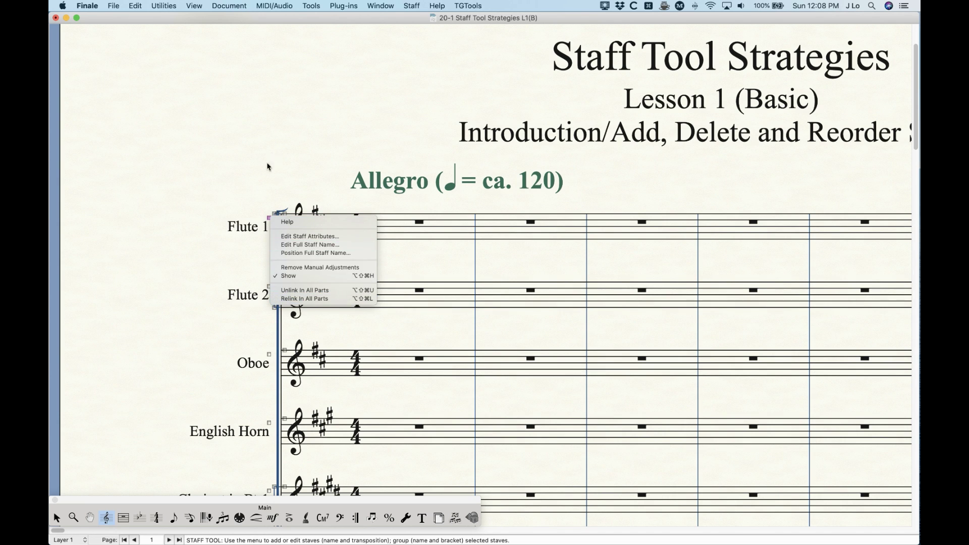
click(260, 199)
click(441, 270)
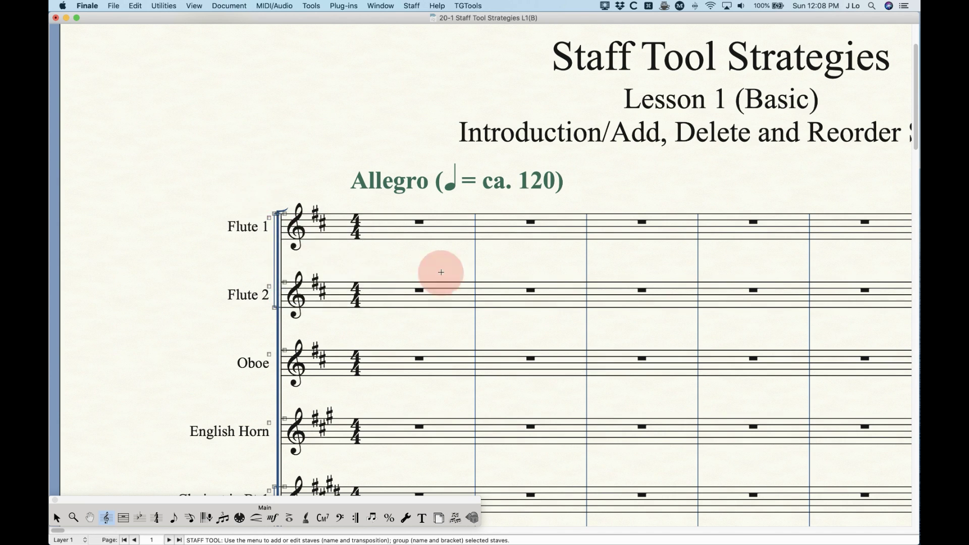
Examine the staff style options available for the first measure of Flute 1
right_click(424, 232)
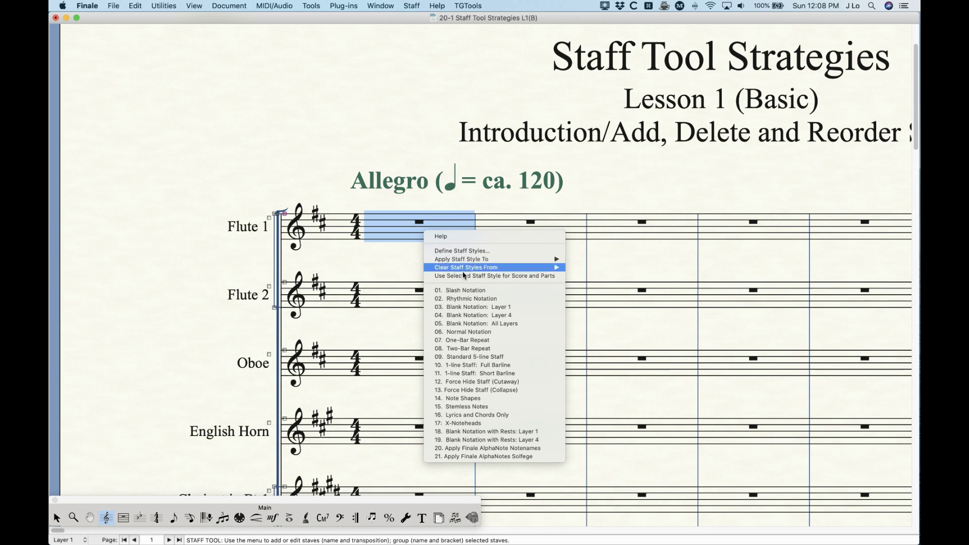
click(364, 155)
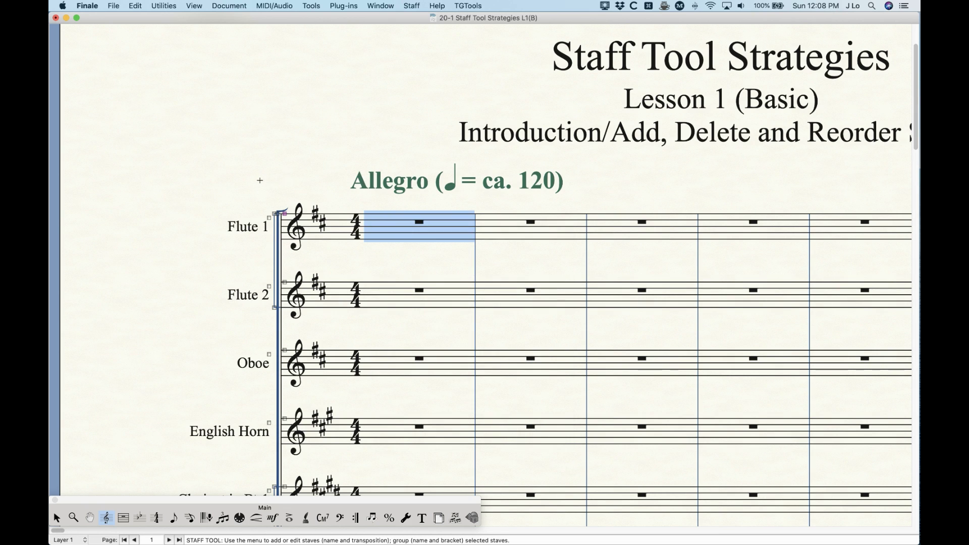
click(423, 267)
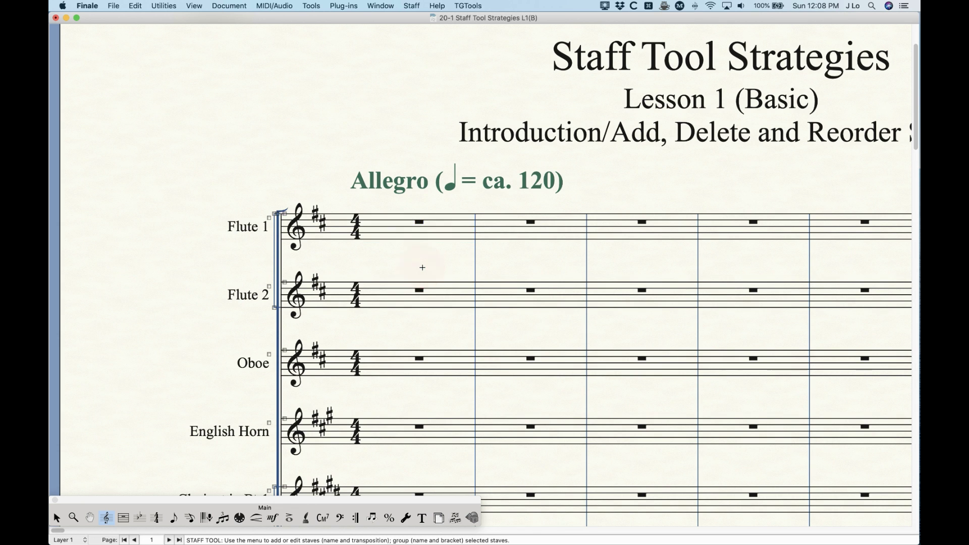
Open the Staff Attributes of Flute 1, review the staff list and settings, and close them without changes
key(super+equal)
key(super+minus)
key(super+minus)
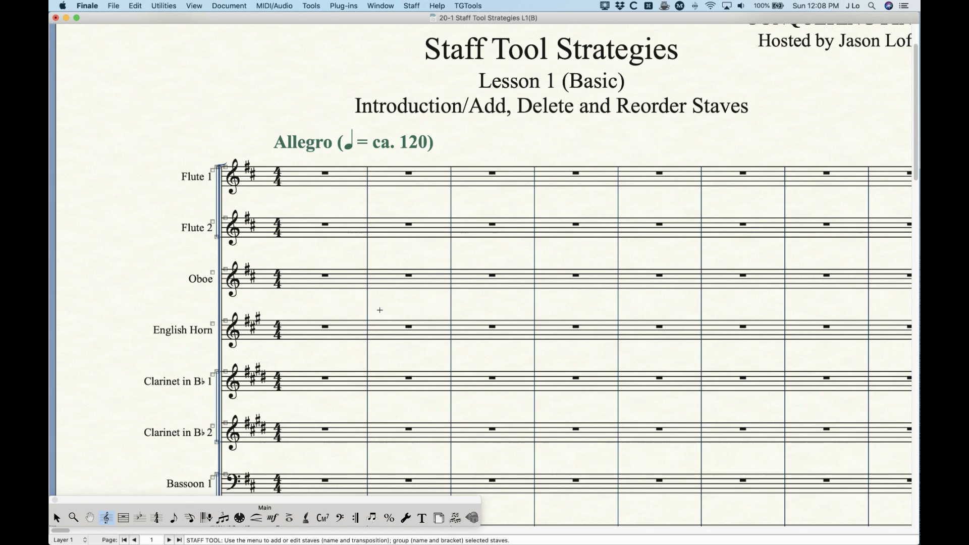
key(super+minus)
scroll(365, 314, up, 2)
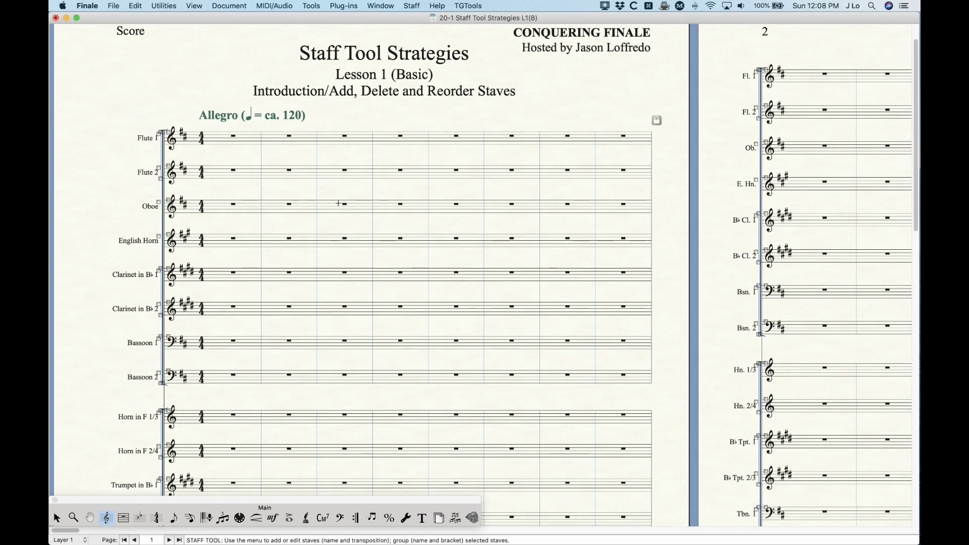
click(246, 139)
key(Return)
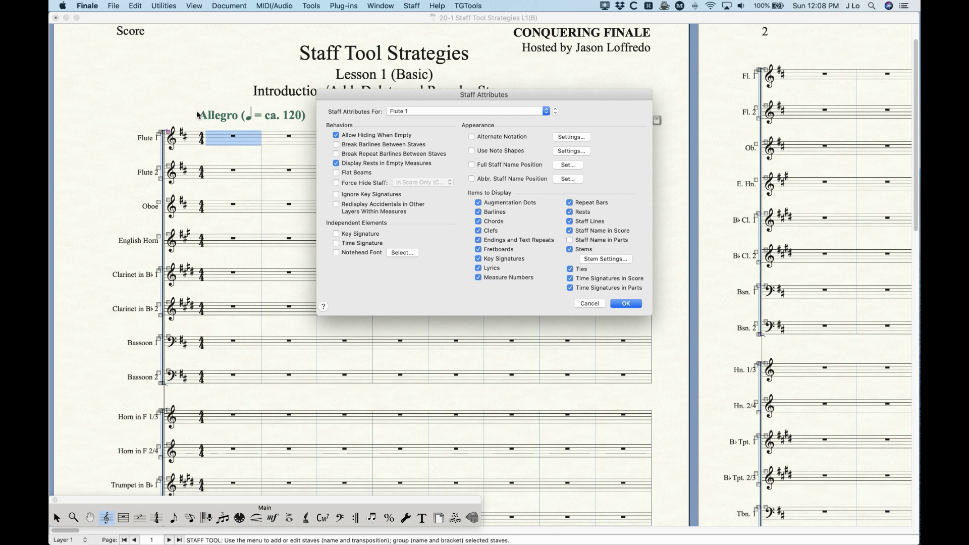
click(415, 111)
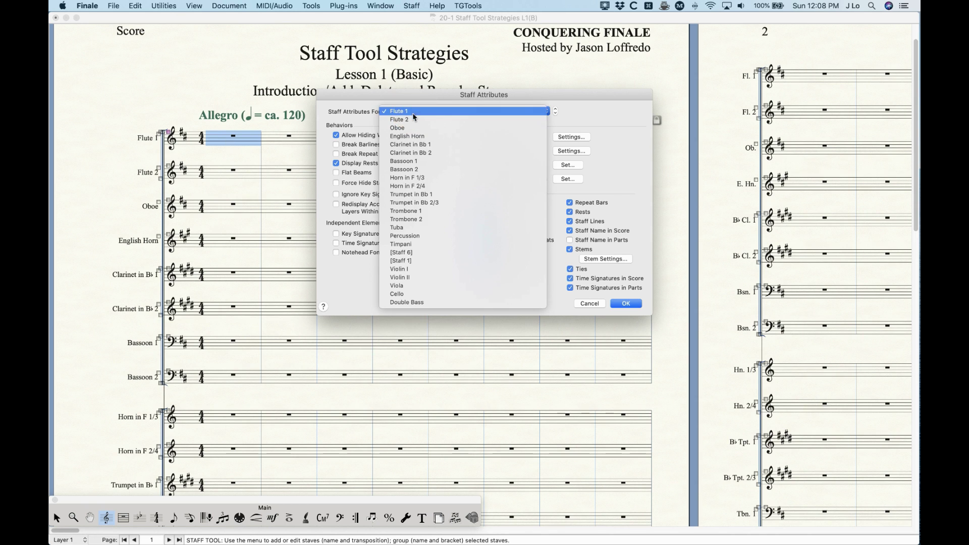
click(353, 108)
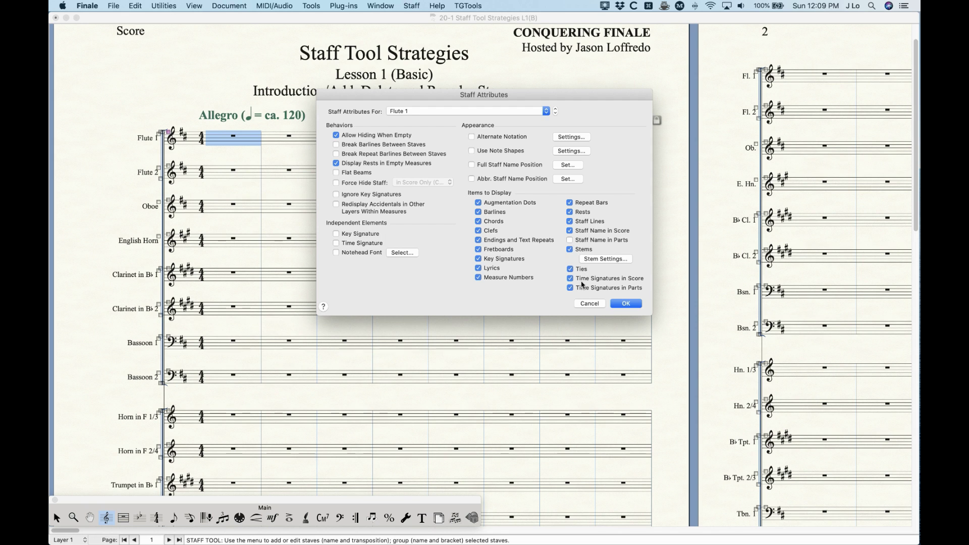
click(589, 304)
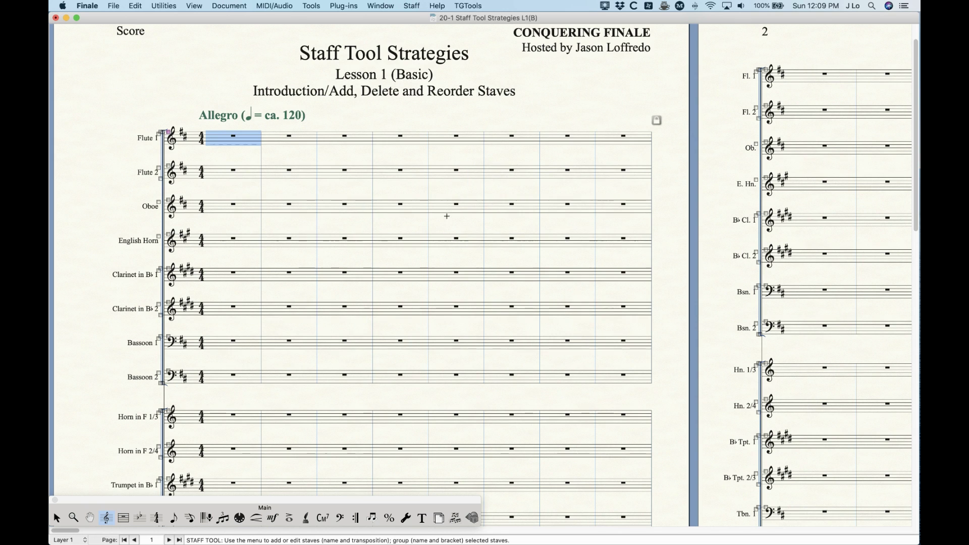
Open the Staff Styles definitions from measure 3 of Flute 1, review the Slash Notation settings, and cancel
click(346, 136)
right_click(347, 136)
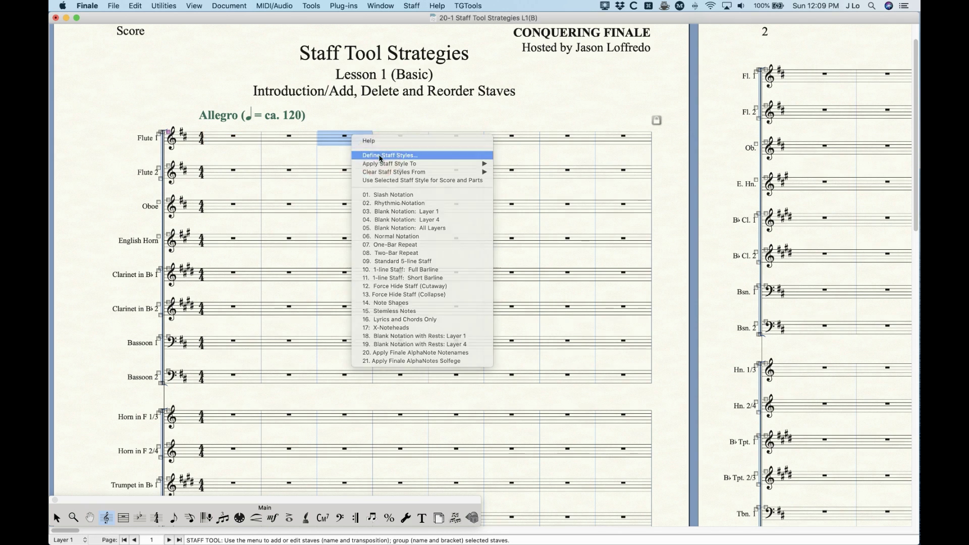
click(381, 156)
drag(408, 71, 494, 143)
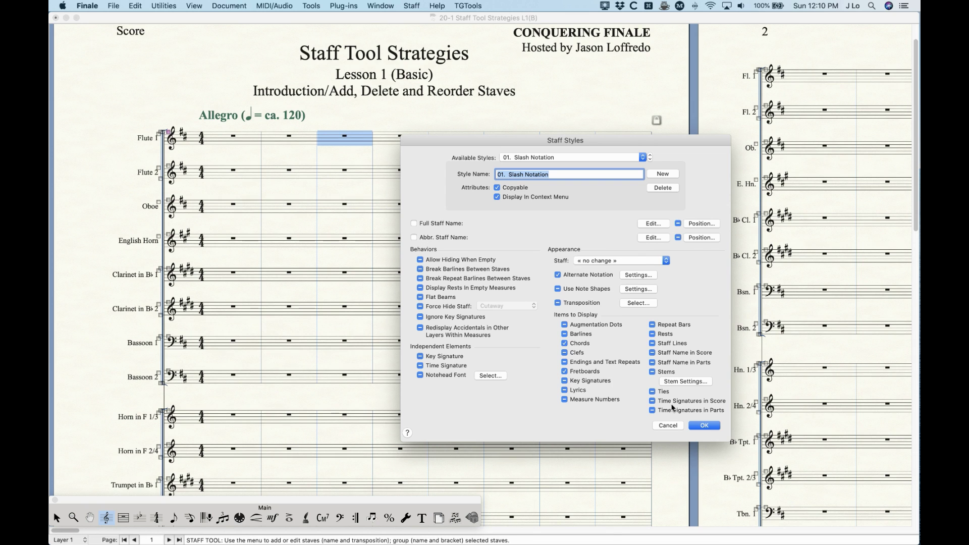
click(668, 426)
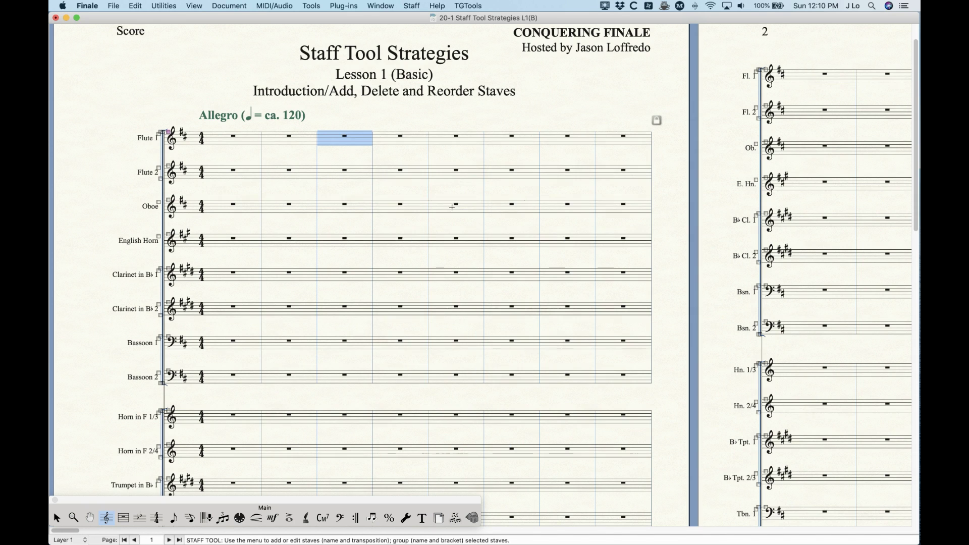
Open the Staff Attributes of Flute 1 from measure 3, review them, and cancel
click(391, 124)
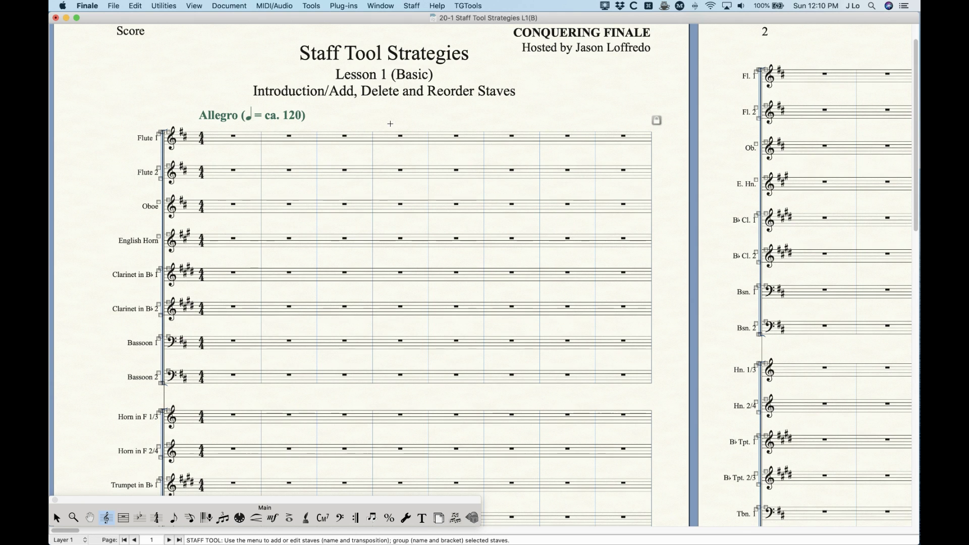
click(348, 136)
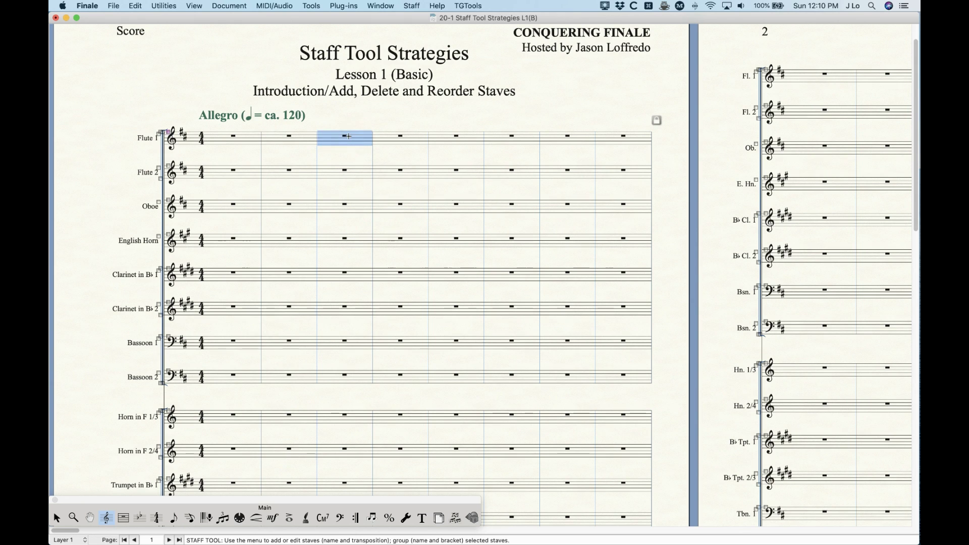
key(Return)
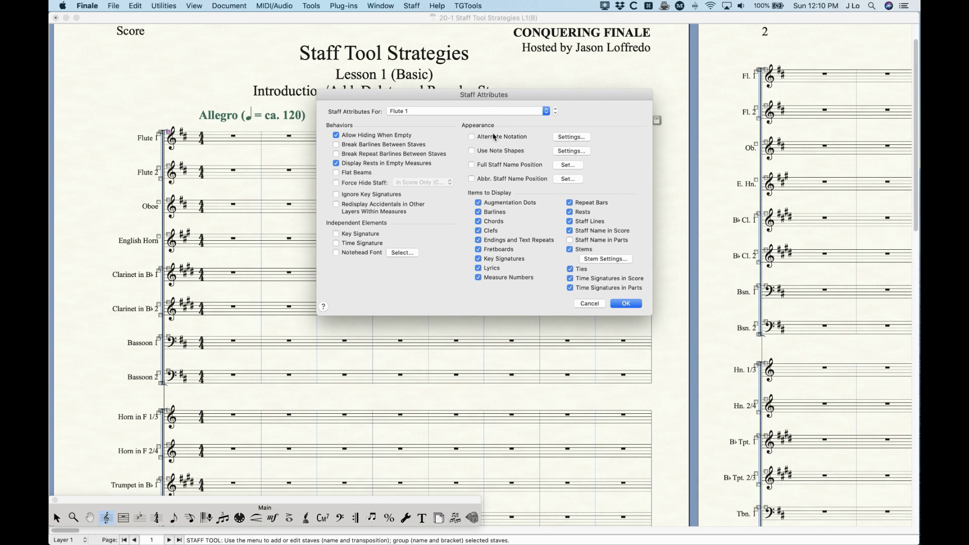
click(595, 303)
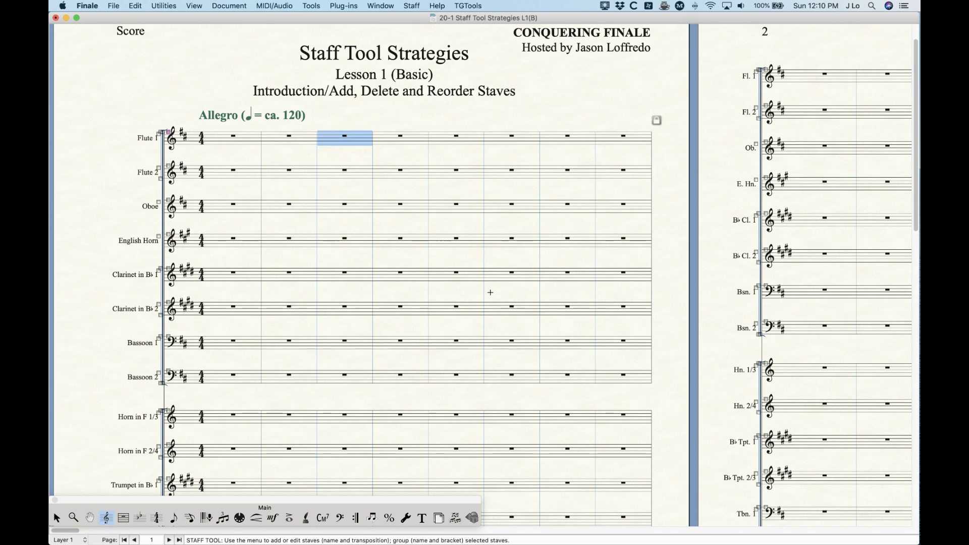
Review the ScoreManager's instrument list and the staff settings of Flute 1, and close it
key(super+k)
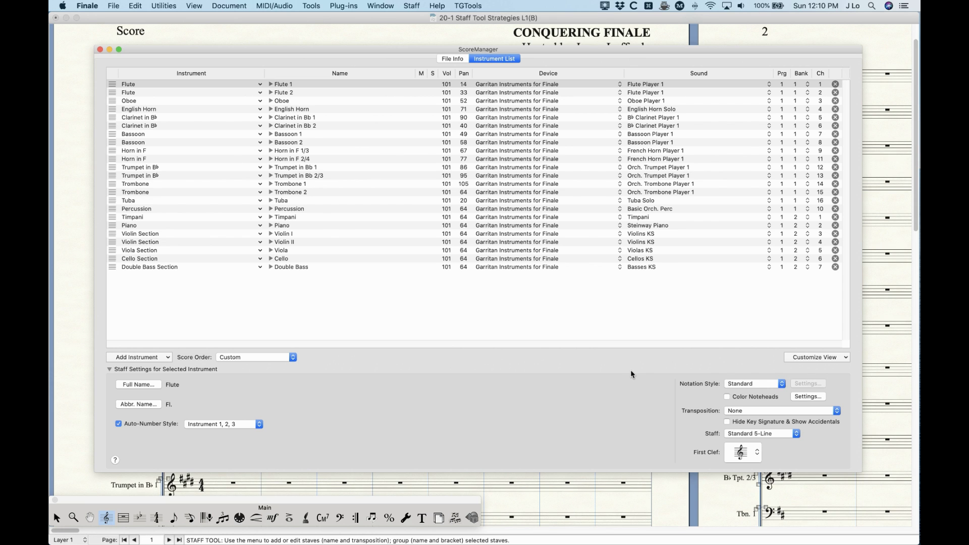
drag(438, 53, 437, 49)
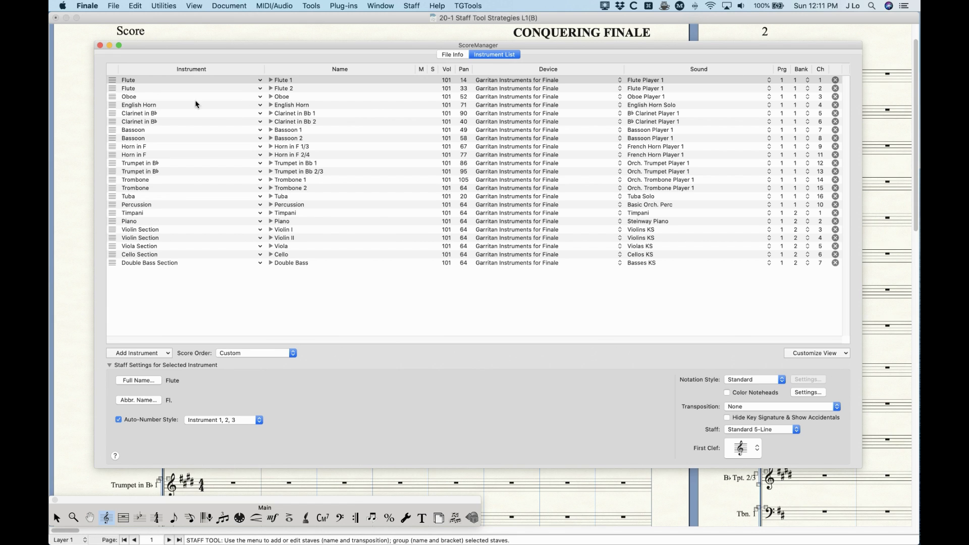
click(113, 82)
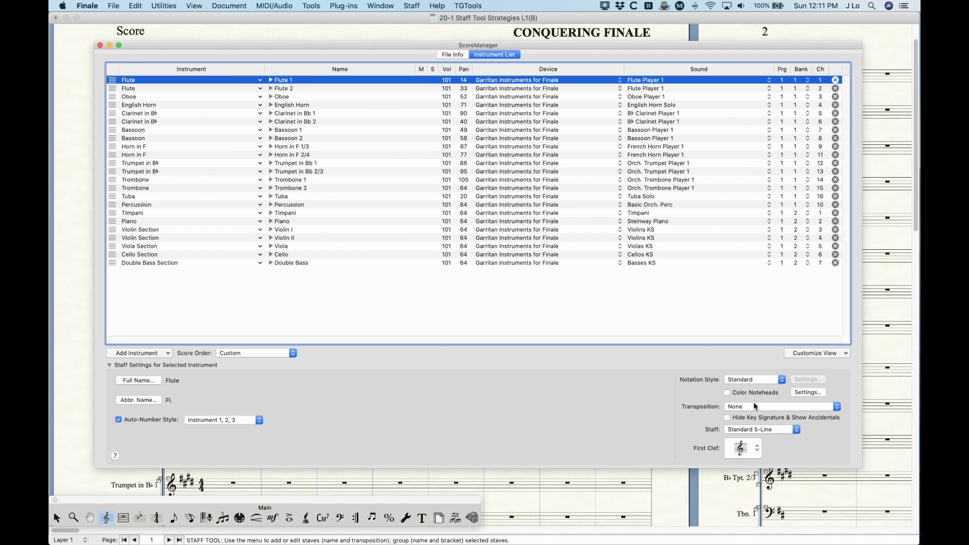
click(100, 45)
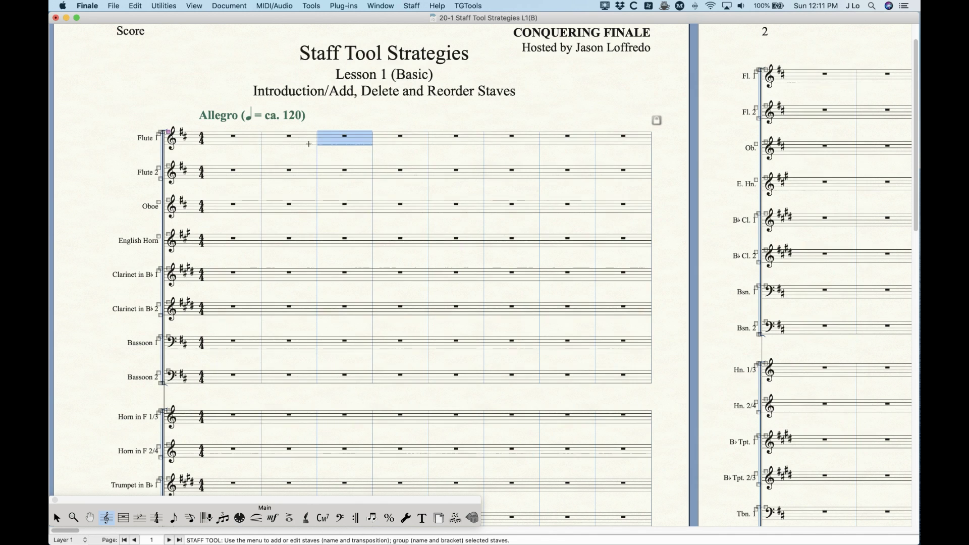
Review the Staff Styles definitions again from measure 3 of Flute 1, cancel, and clear the selection
right_click(337, 135)
click(366, 155)
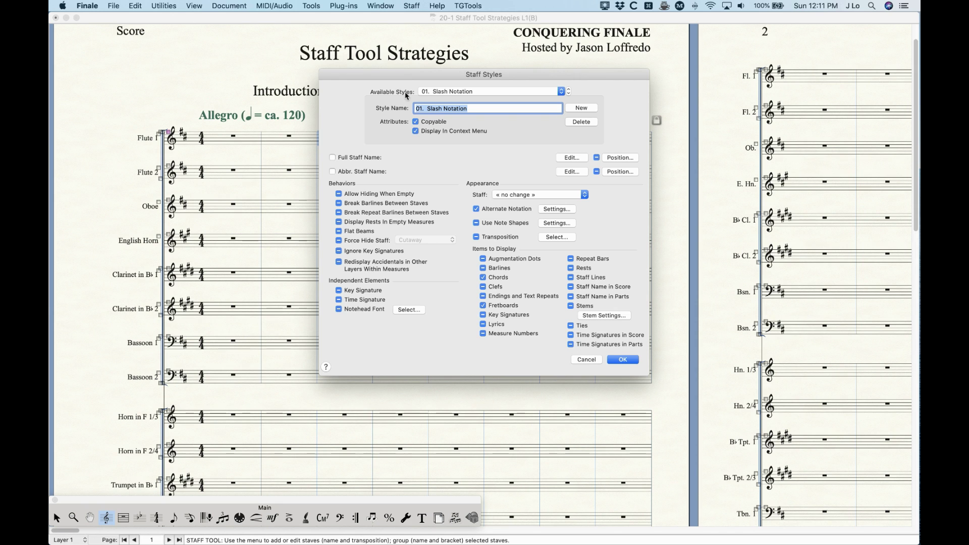
click(586, 359)
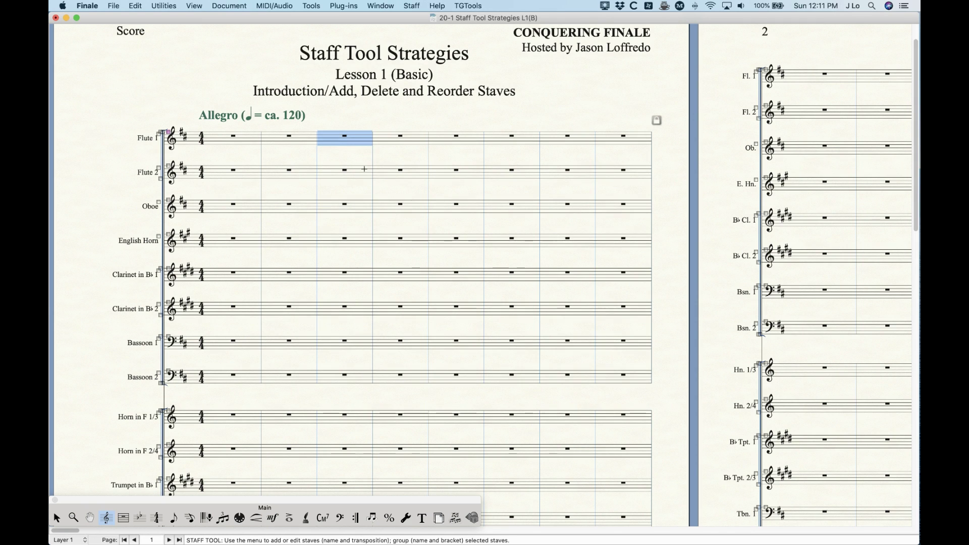
click(369, 124)
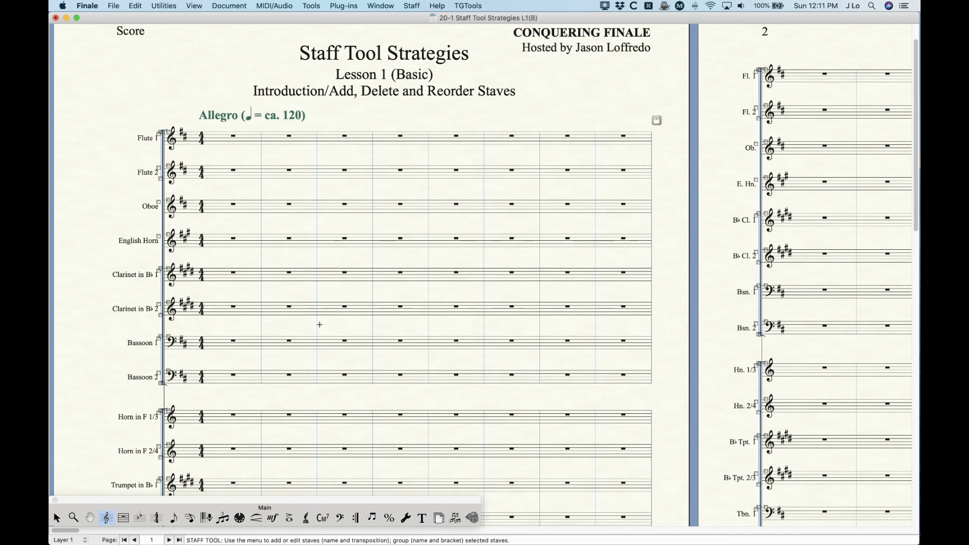
Open the Group Attributes of the bracket joining Violin I and Violin II, review the settings, and cancel
scroll(283, 322, down, 15)
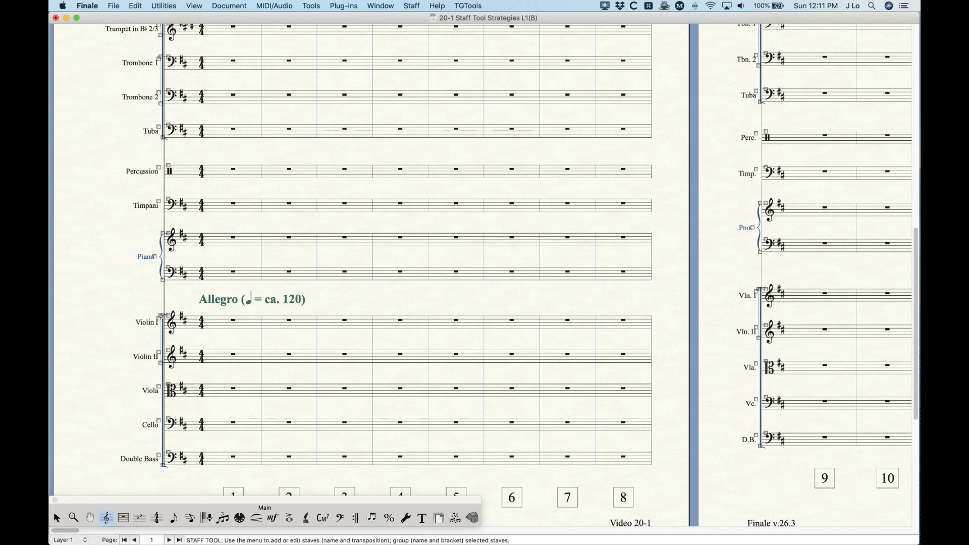
key(Return)
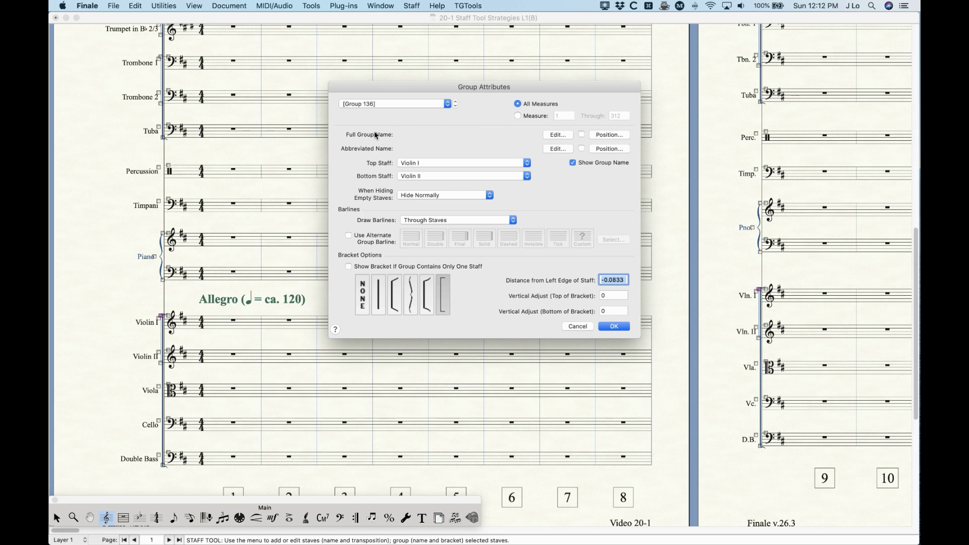
click(578, 327)
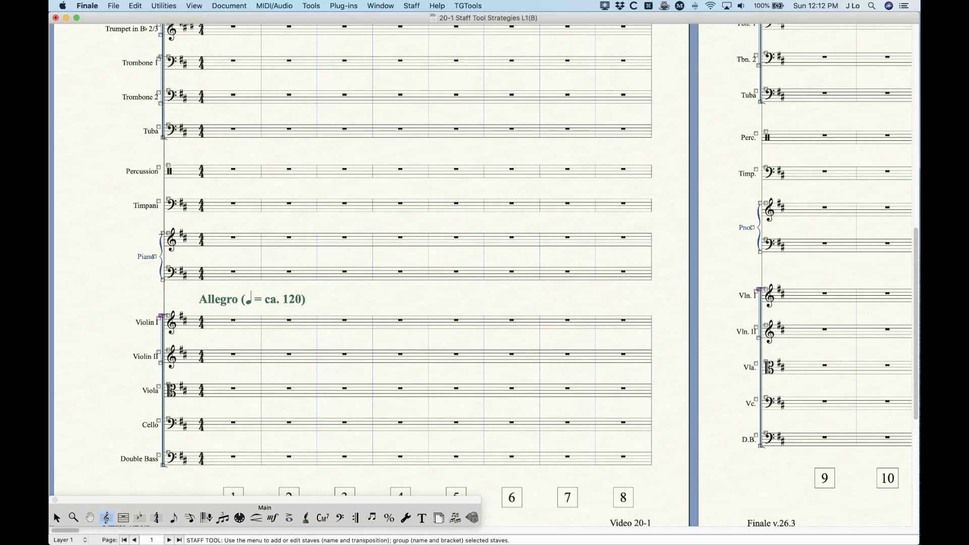
Open the Staff Attributes of the piano's upper staff from measure 1, review them, and cancel
click(231, 241)
double_click(231, 241)
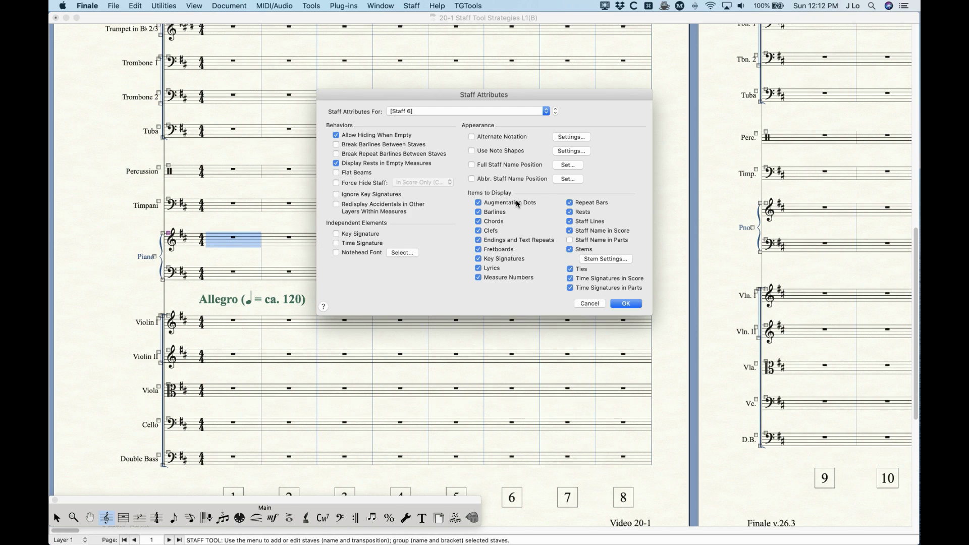
click(600, 304)
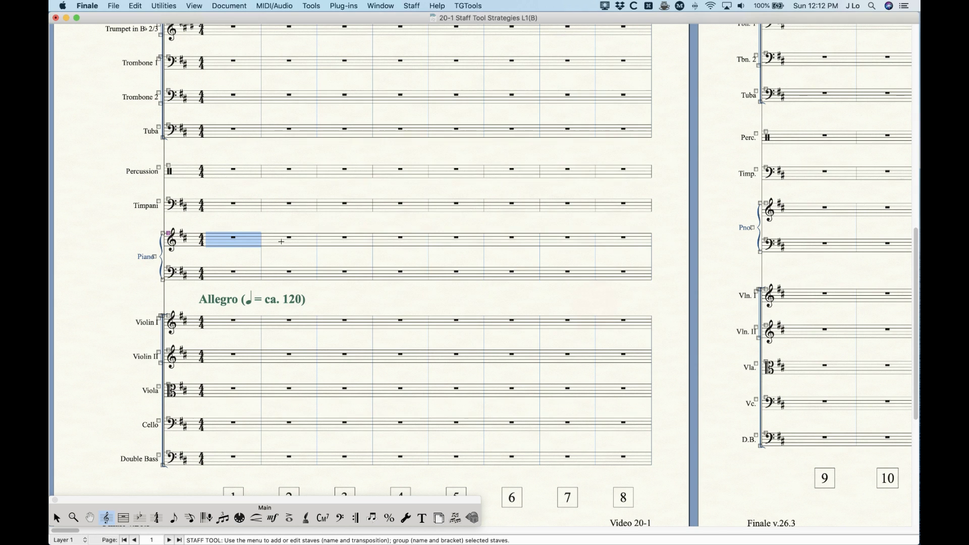
Hide the empty Timpani staff in the first system, undo the hiding, and clear the selection
click(233, 205)
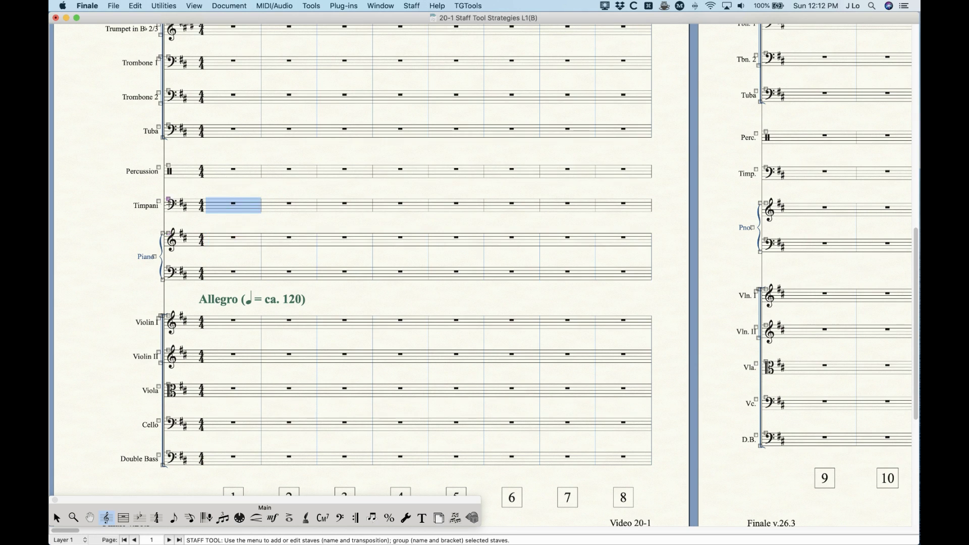
right_click(167, 201)
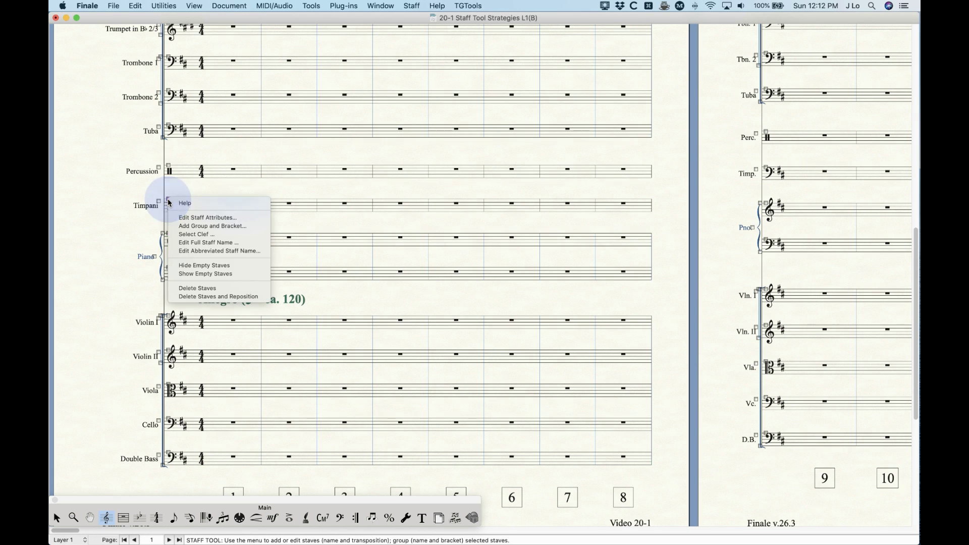
click(201, 266)
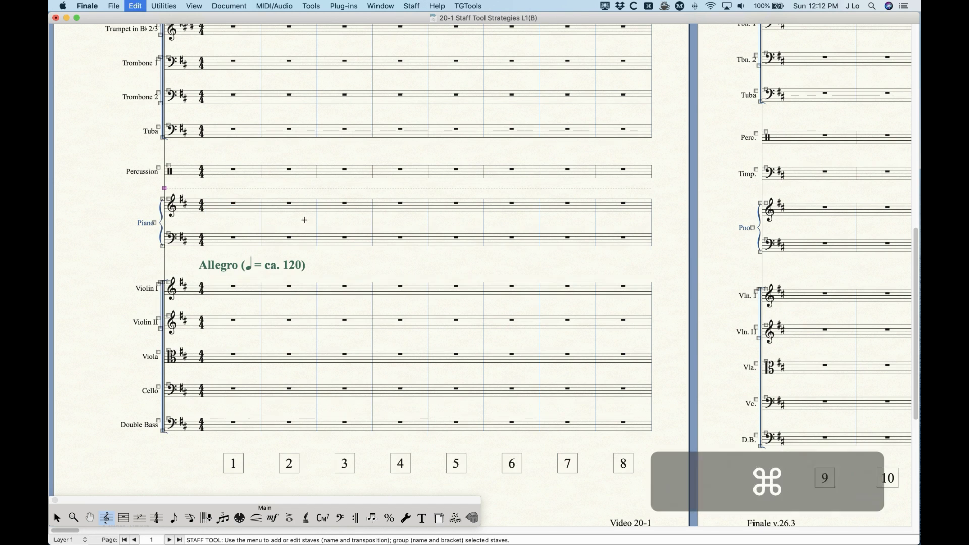
key(super+z)
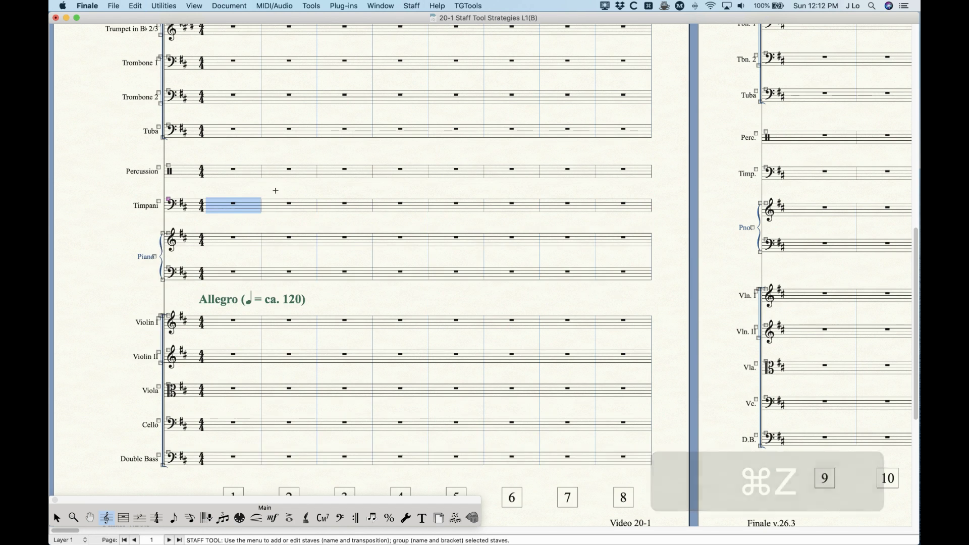
click(272, 191)
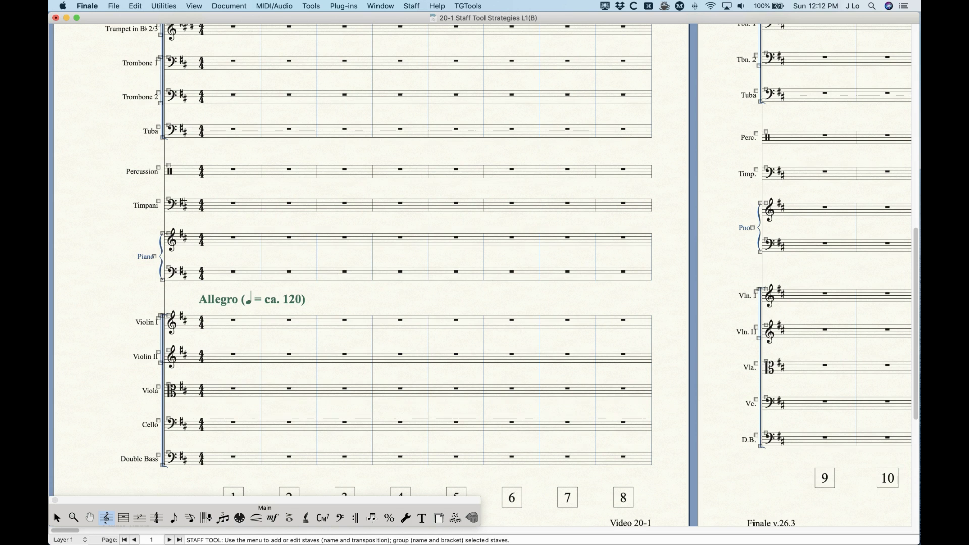
Try moving the Timpani staff slightly down and up by its staff handle, undoing each move
drag(169, 200, 168, 206)
key(super+z)
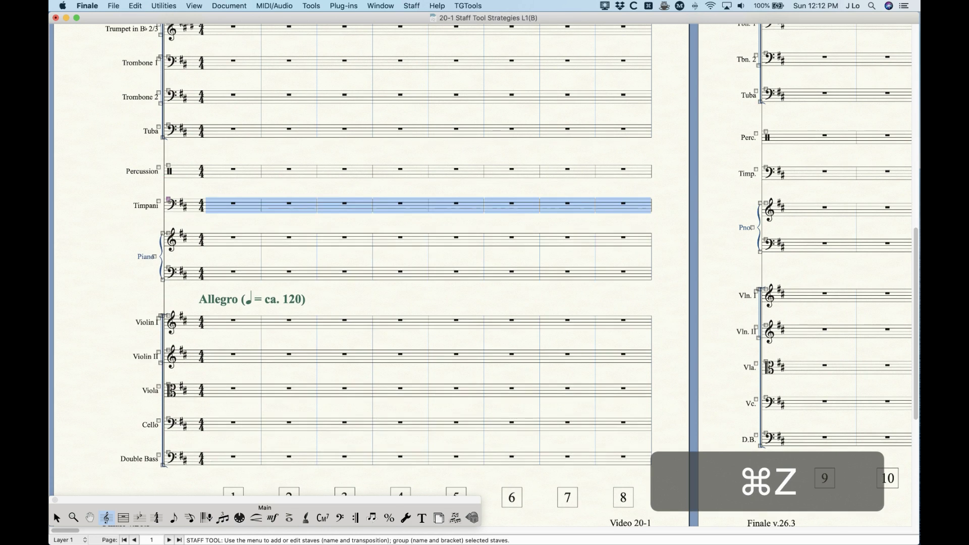
drag(169, 200, 178, 190)
key(super+z)
Examine the staff commands available for the selected Timpani staff and clear the selection
click(416, 5)
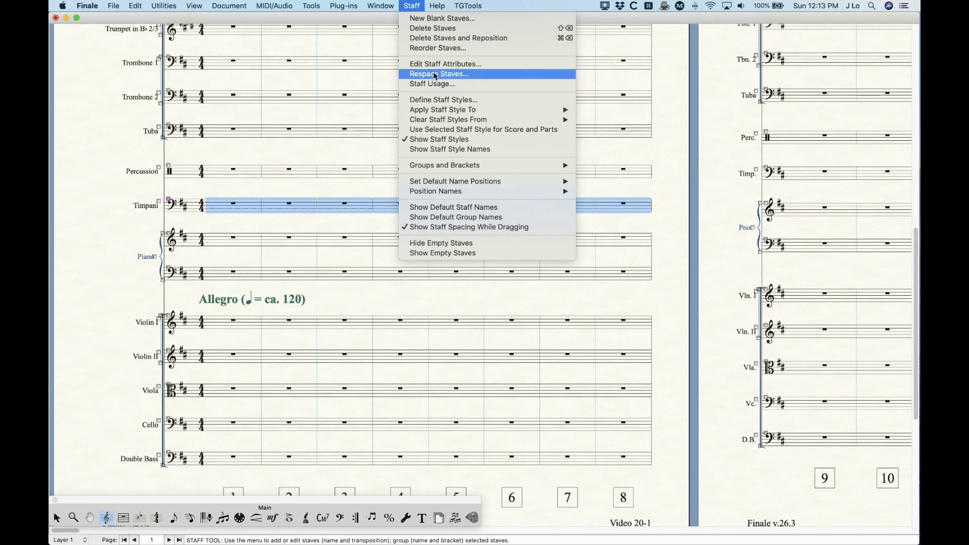
click(378, 213)
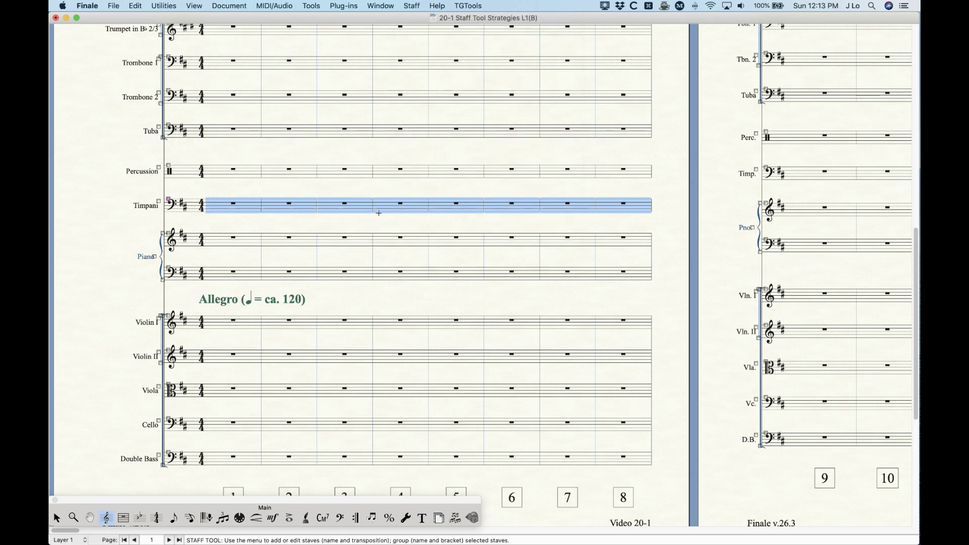
click(385, 153)
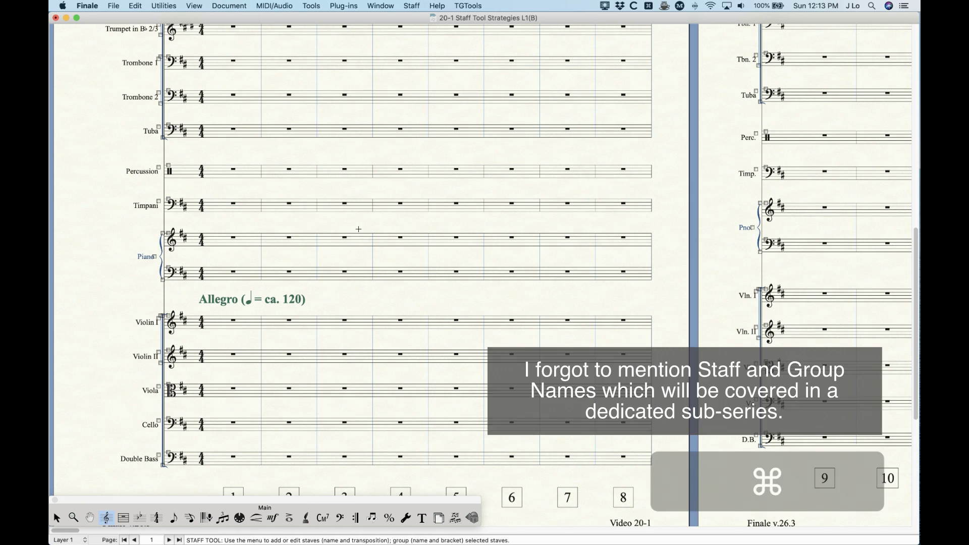
Review the number of staves and topline distance offered for new blank staves, and cancel
key(super+minus)
key(super+minus)
key(super+minus)
scroll(323, 247, up, 5)
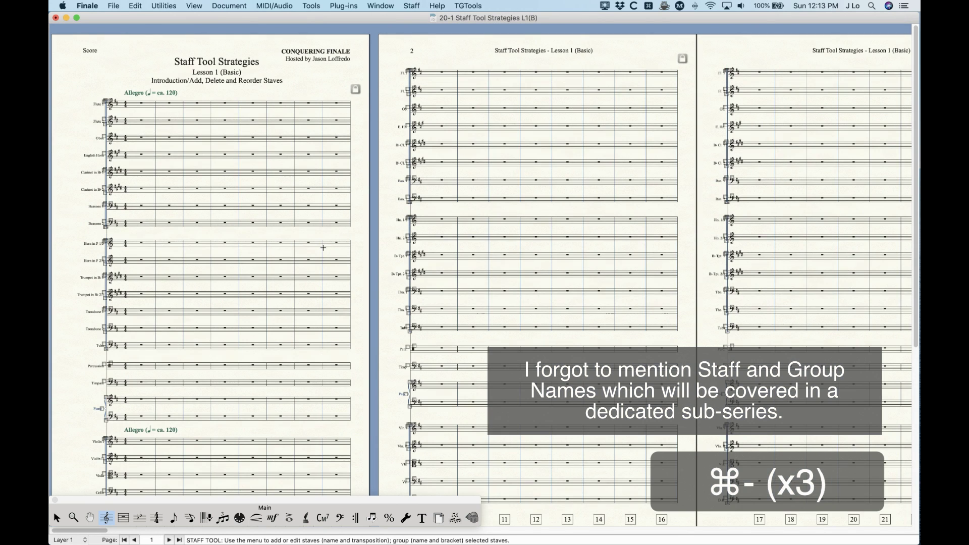
scroll(323, 241, left, 2)
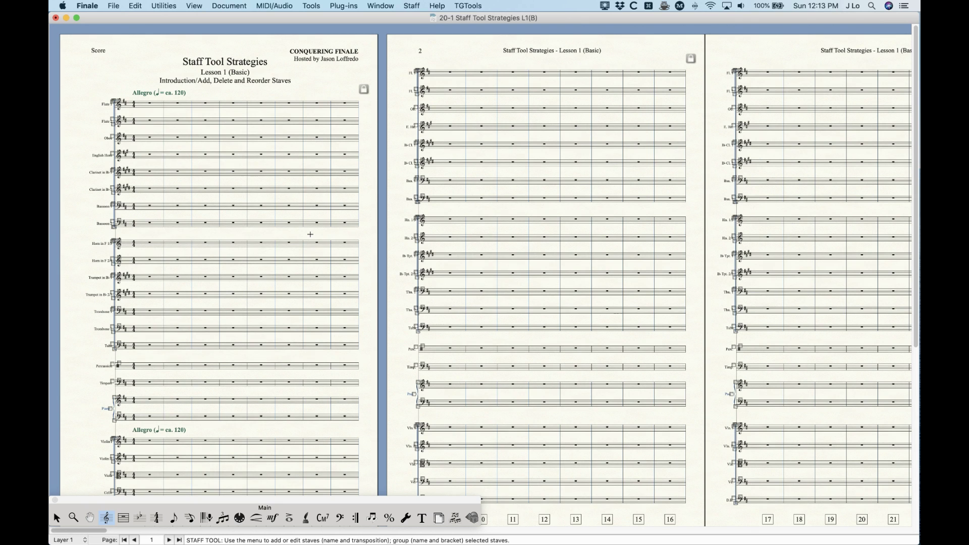
click(412, 6)
click(422, 19)
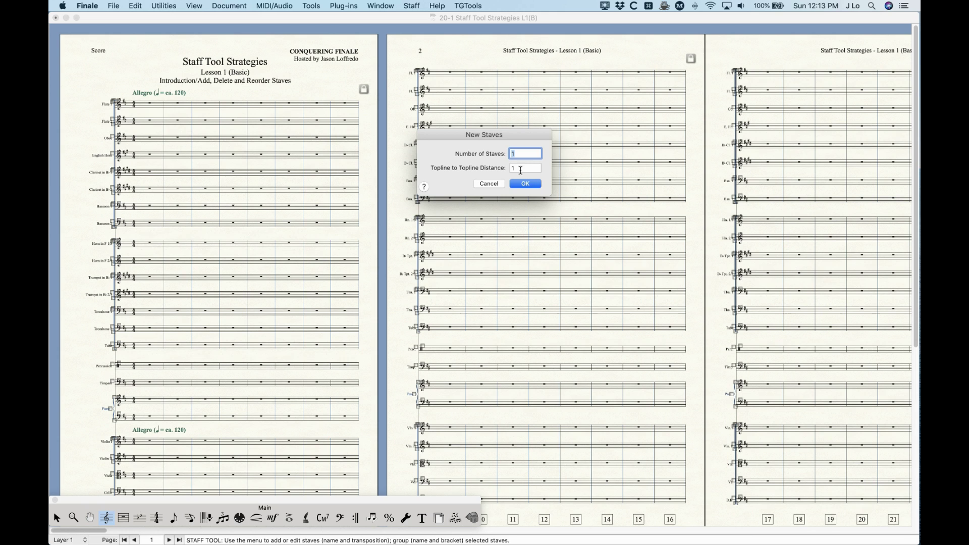
click(489, 183)
Review the default topline-to-topline distance in the document's Staves options, and cancel
click(229, 6)
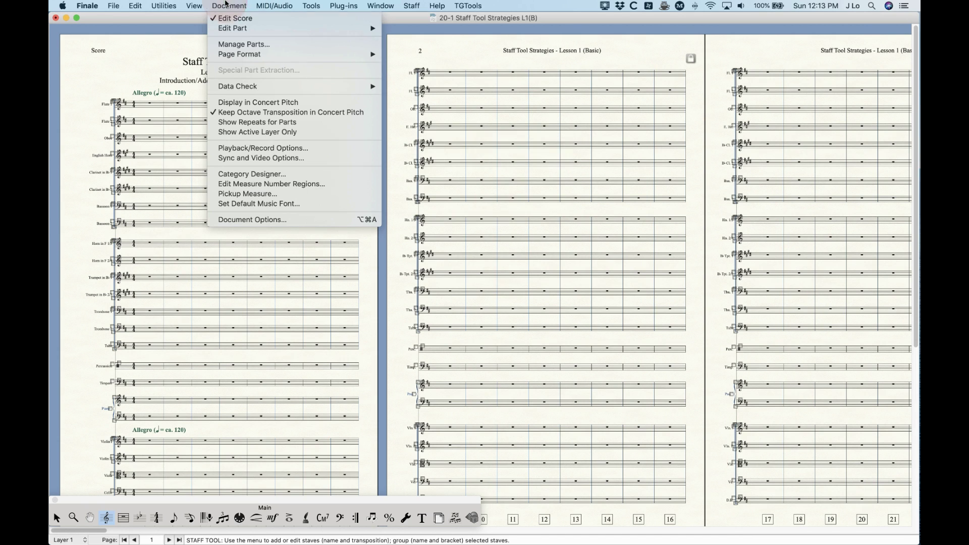
click(260, 220)
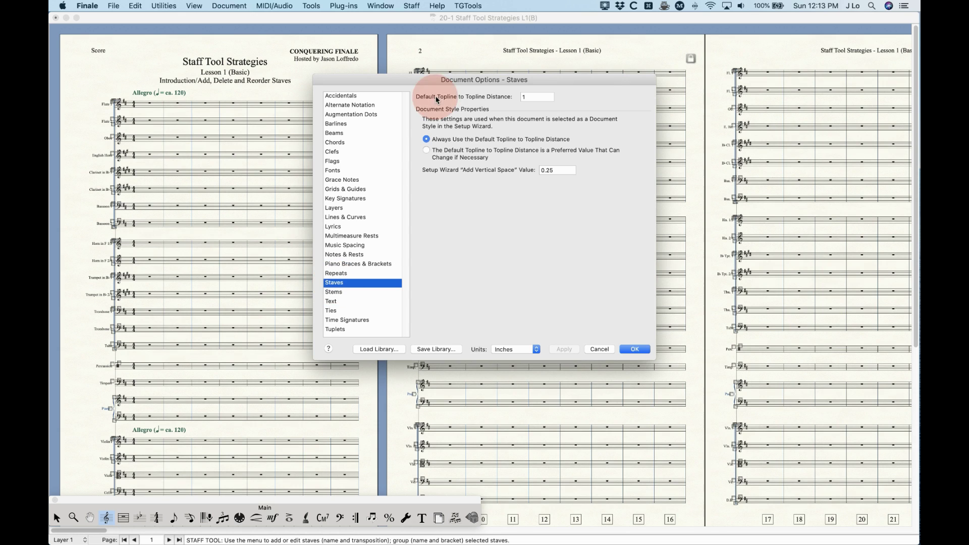
click(602, 349)
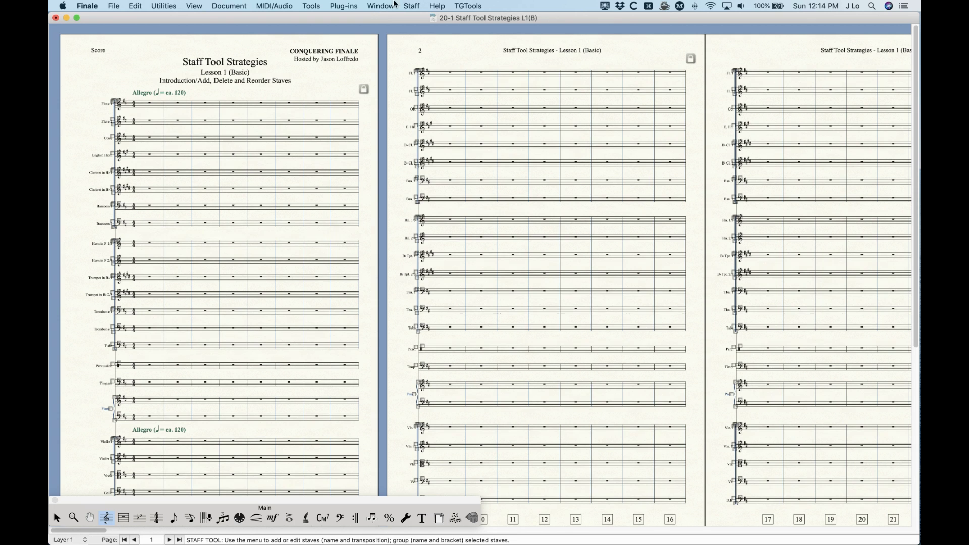
Add one new blank staff to the score with a topline-to-topline distance of 1
click(412, 6)
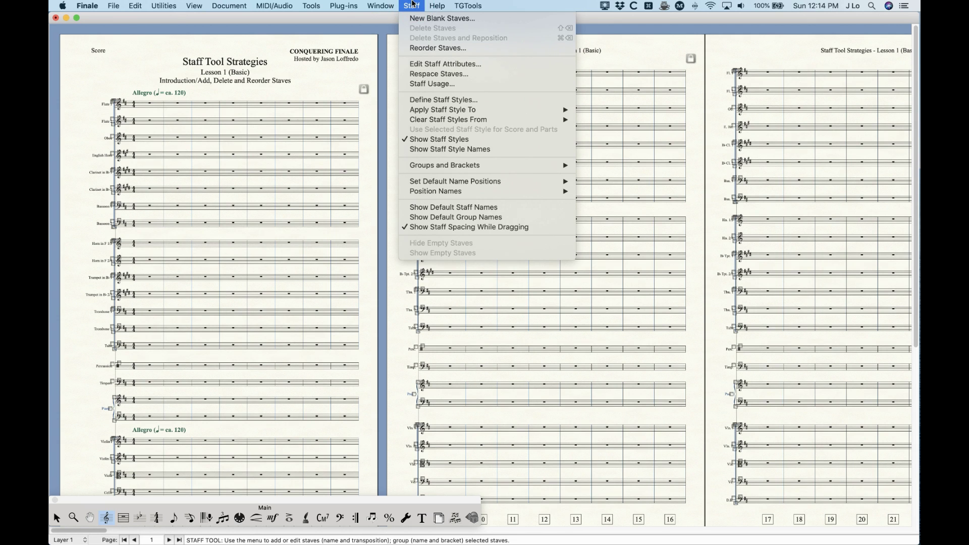
click(415, 17)
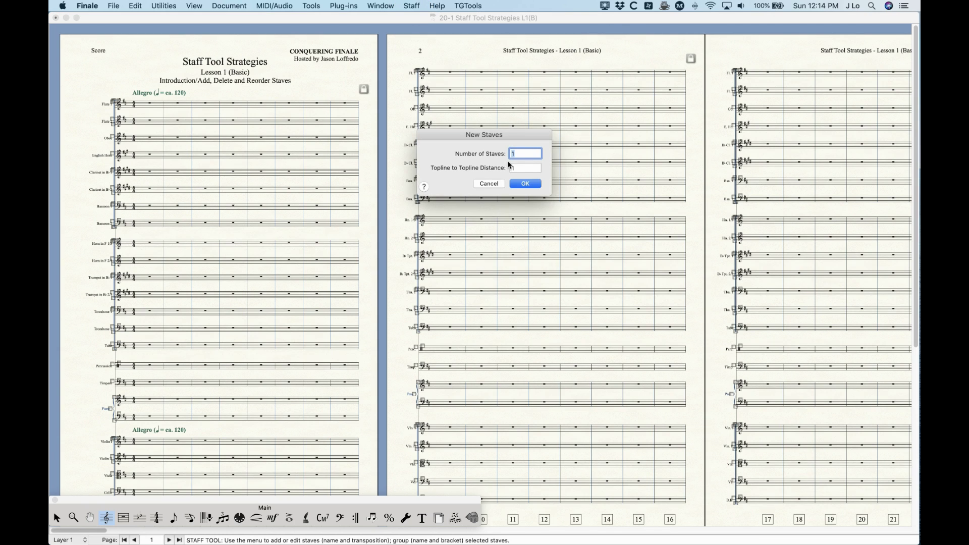
click(520, 169)
click(510, 137)
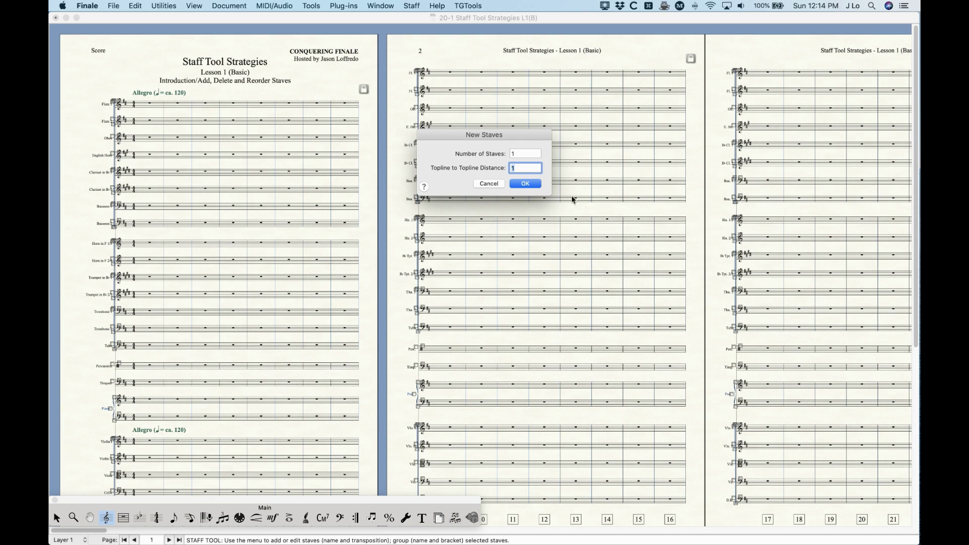
click(525, 184)
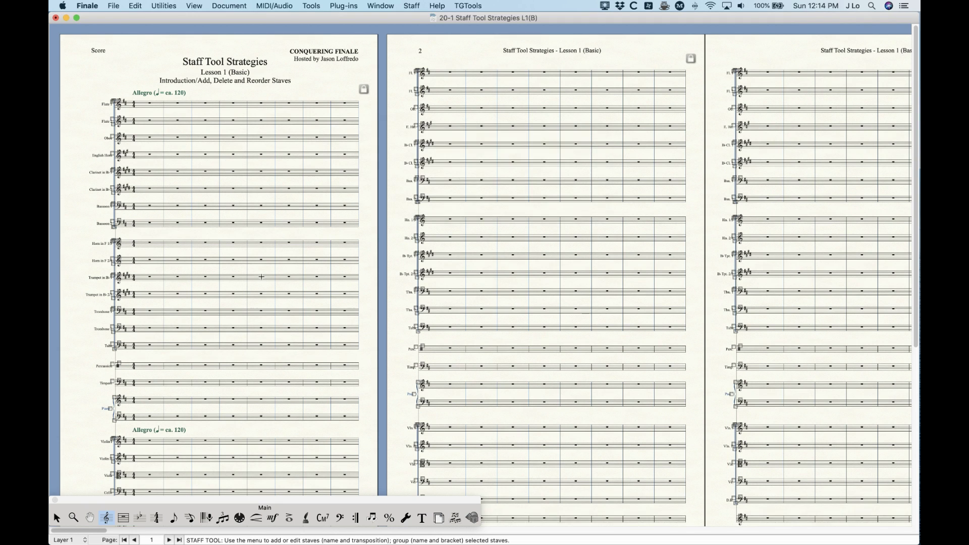
Inspect the new blank staff below the Double Bass and undo its addition
scroll(261, 277, down, 10)
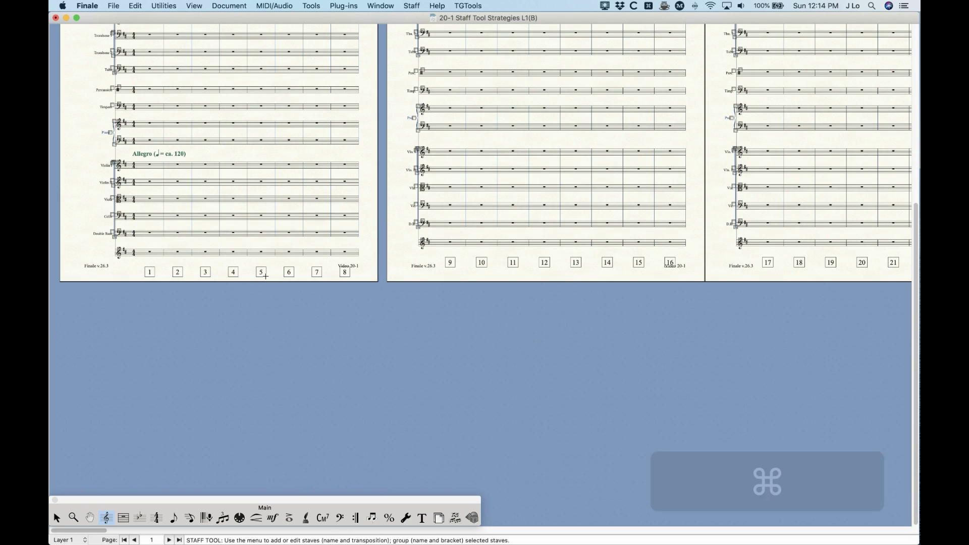
key(super+equal)
key(super+equal)
key(super+equal)
scroll(204, 318, down, 4)
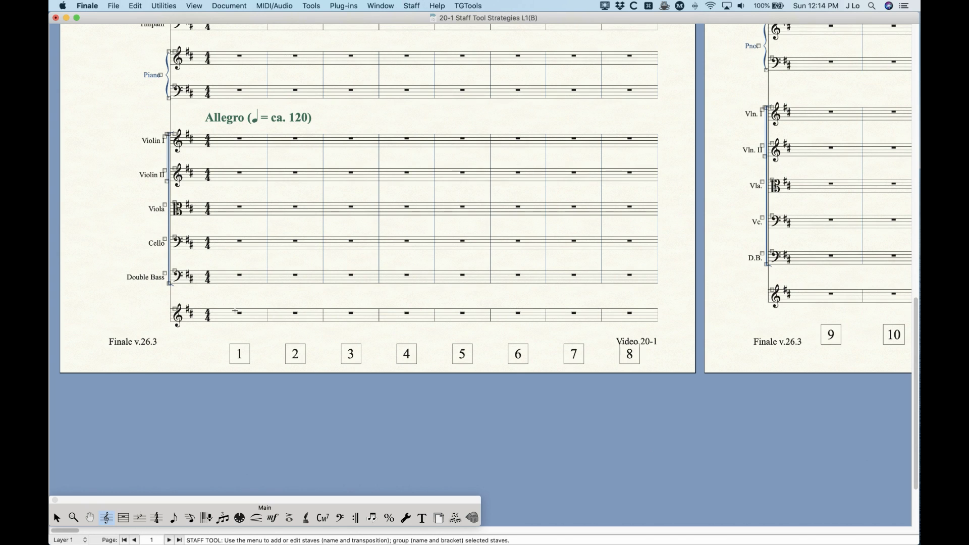
key(super+z)
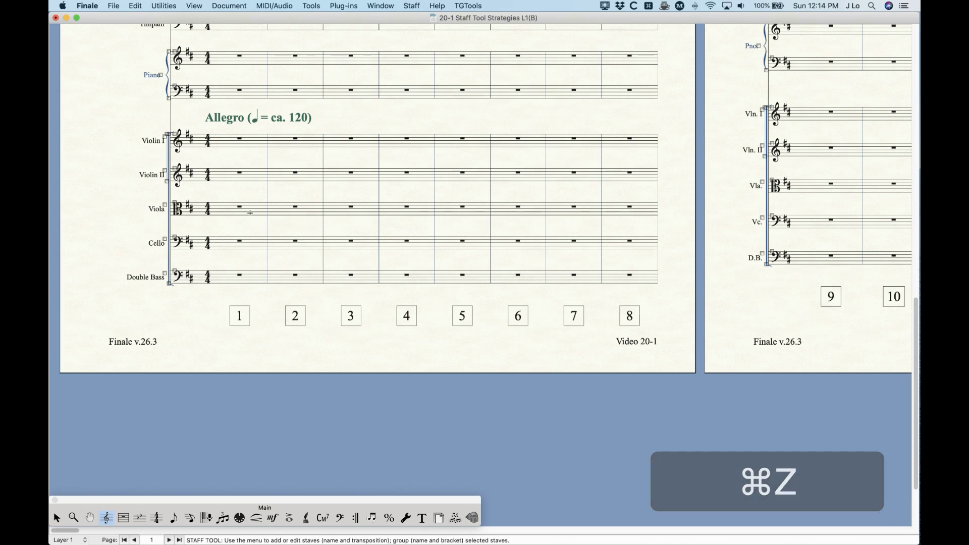
Insert one new blank staff directly above the Viola staff with a topline-to-topline distance of 1
click(233, 212)
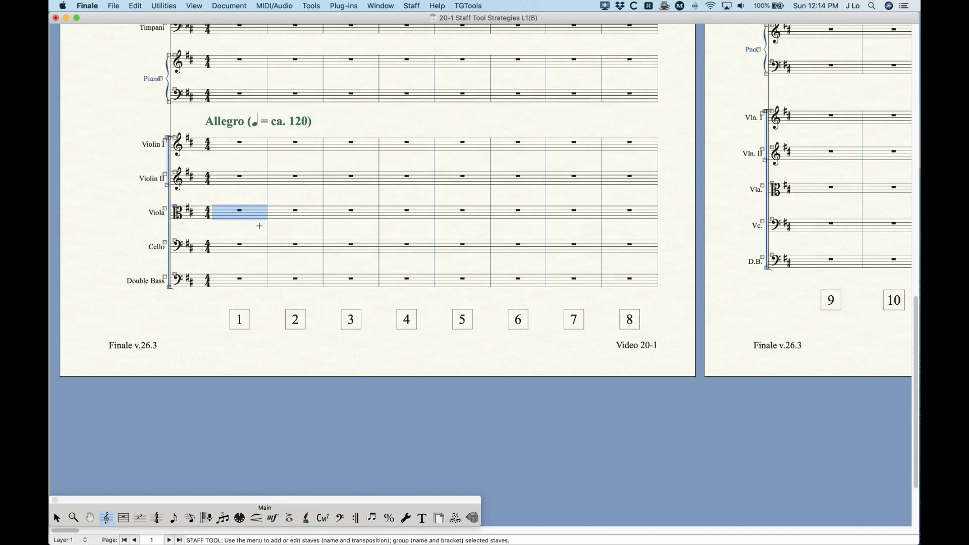
click(412, 6)
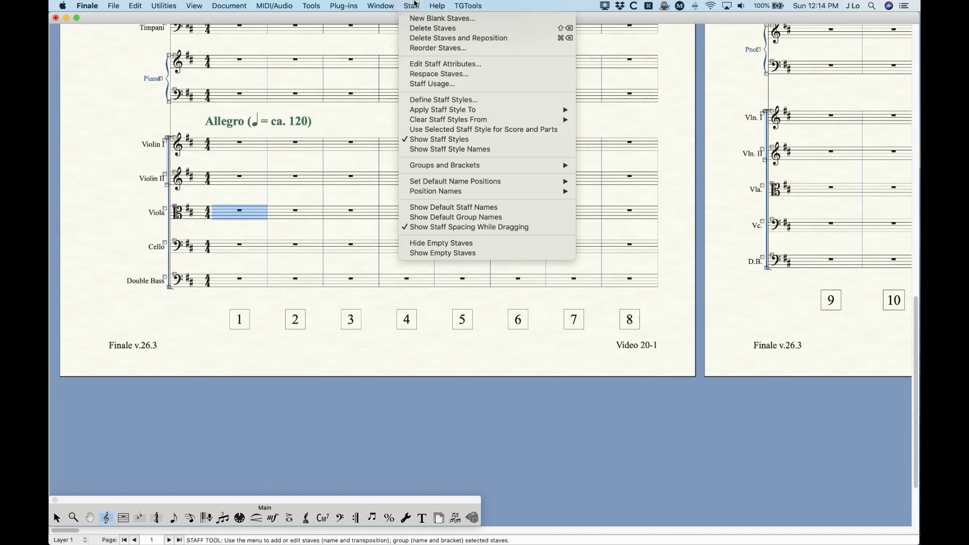
click(420, 18)
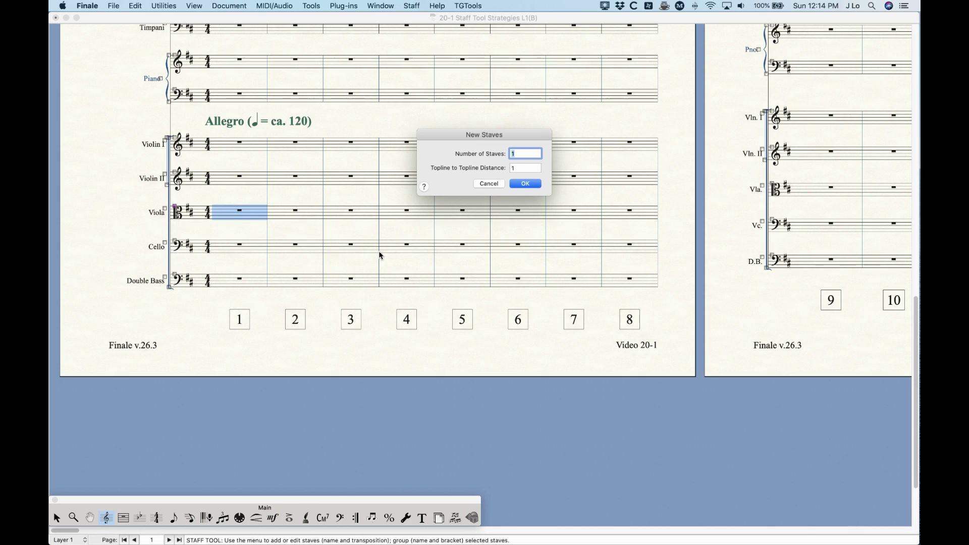
click(526, 184)
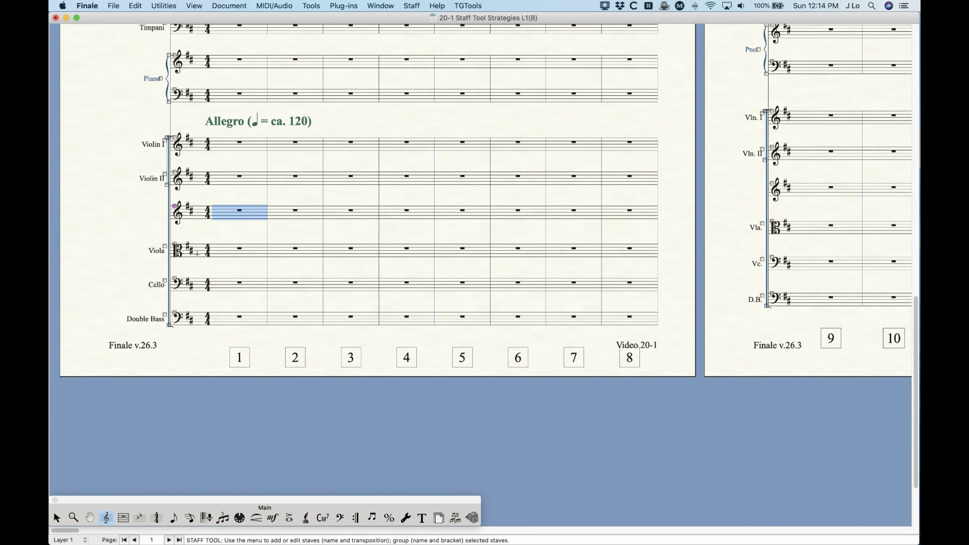
Check the blank staff's entry in the ScoreManager instrument list, and close the ScoreManager
click(412, 6)
key(super+k)
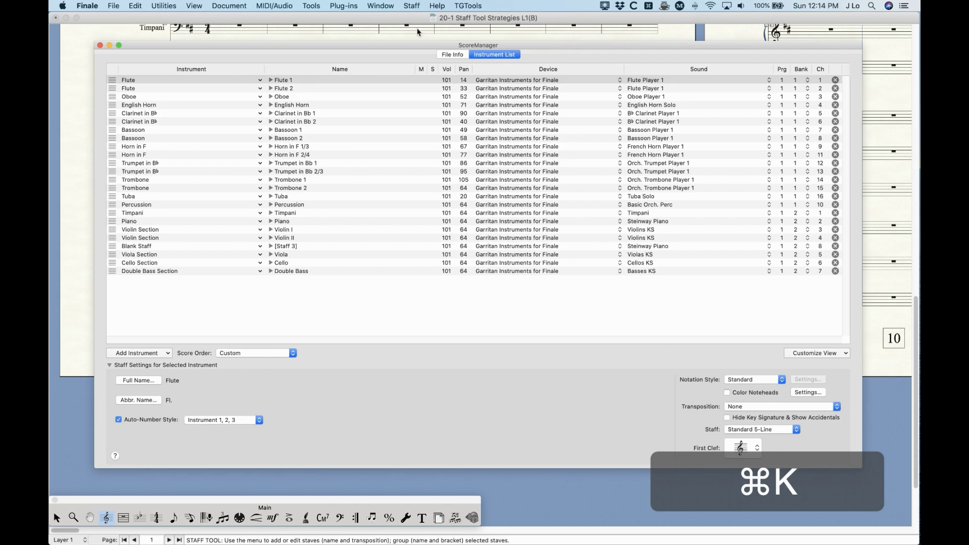
click(112, 248)
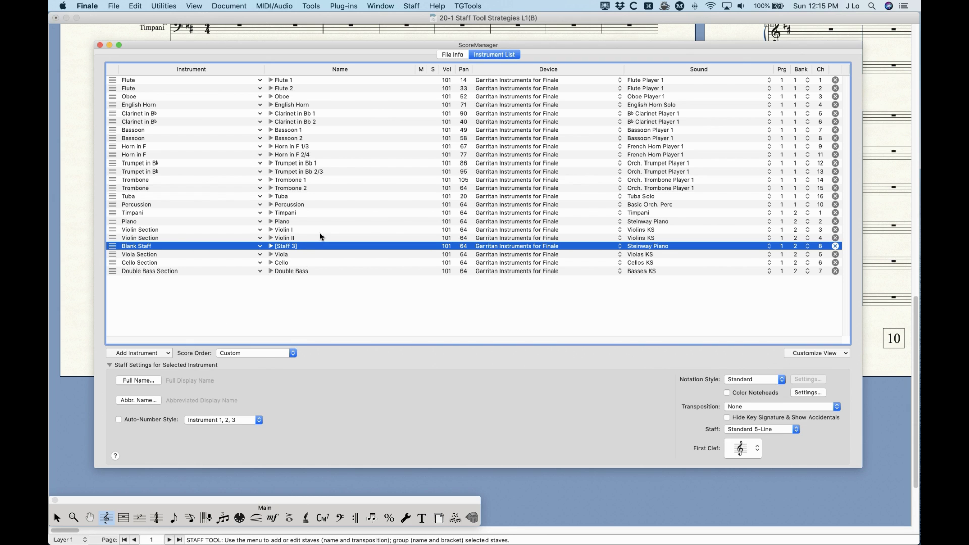
click(99, 45)
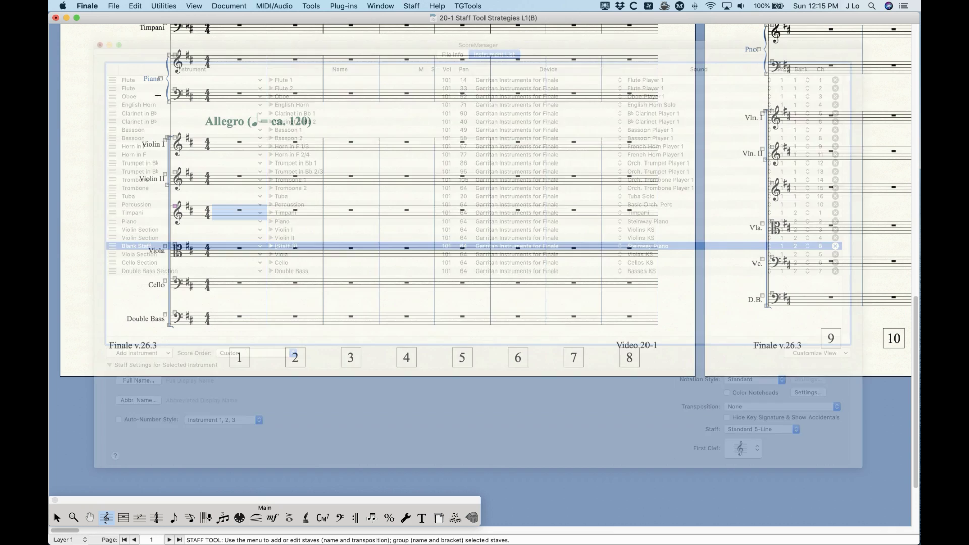
Undo the insertion of the blank staff above the Viola and clear the measure selection
click(229, 5)
mouse_move(234, 29)
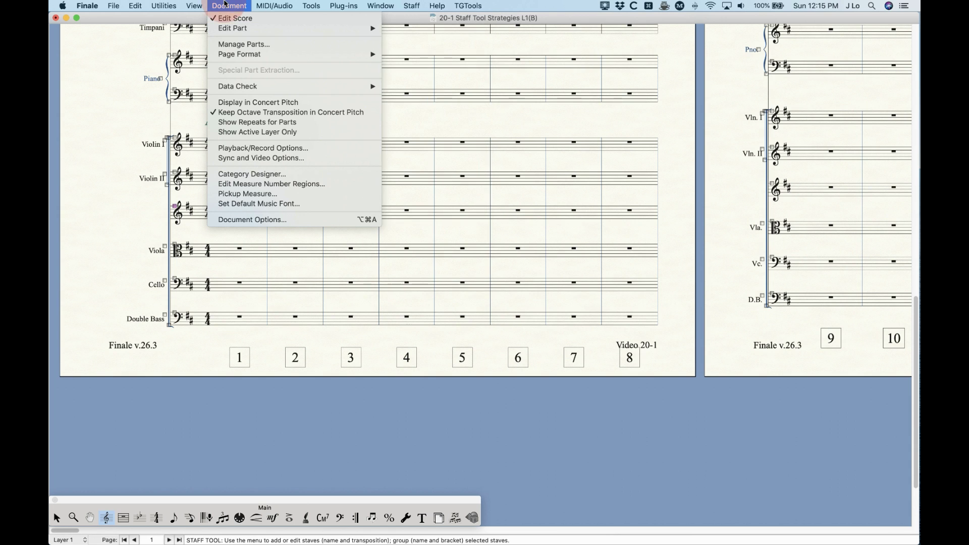
click(232, 17)
click(421, 5)
click(421, 6)
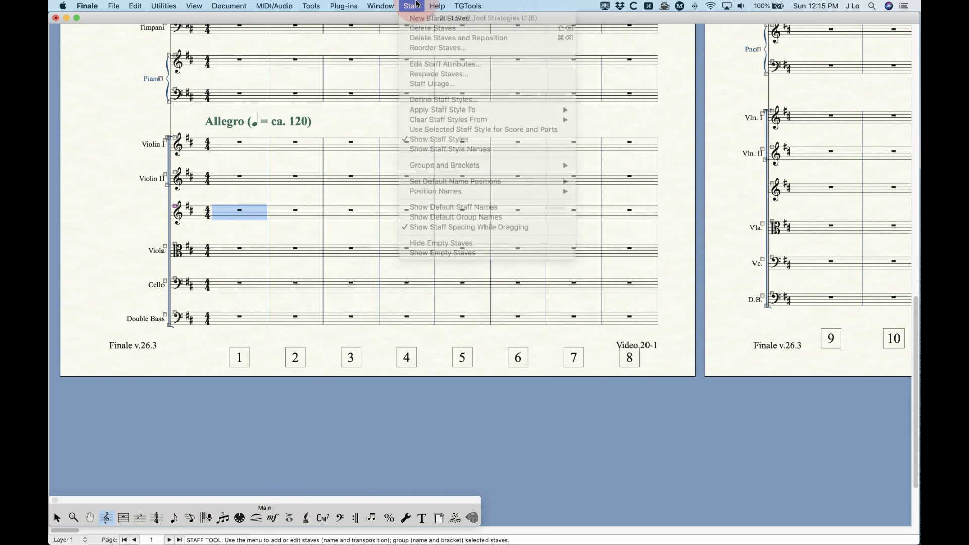
key(super+z)
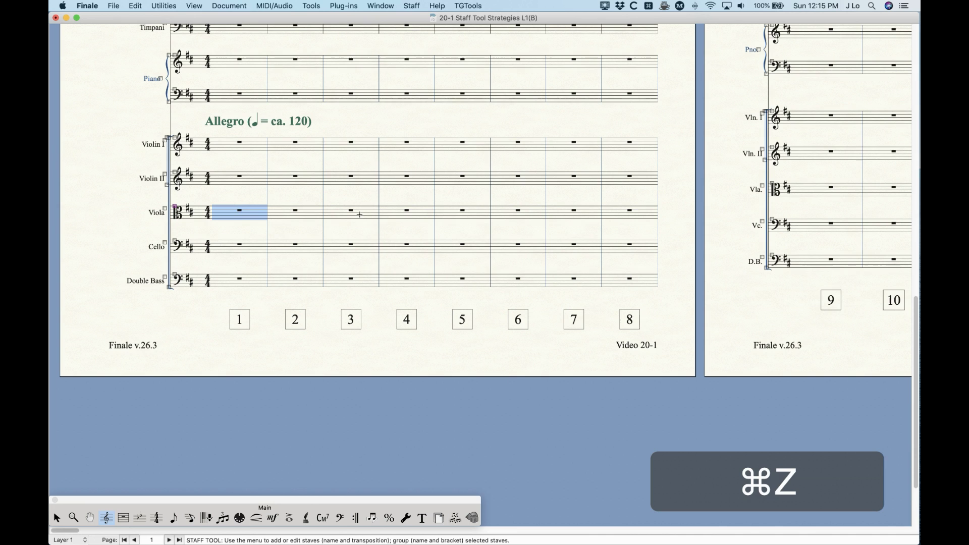
click(295, 200)
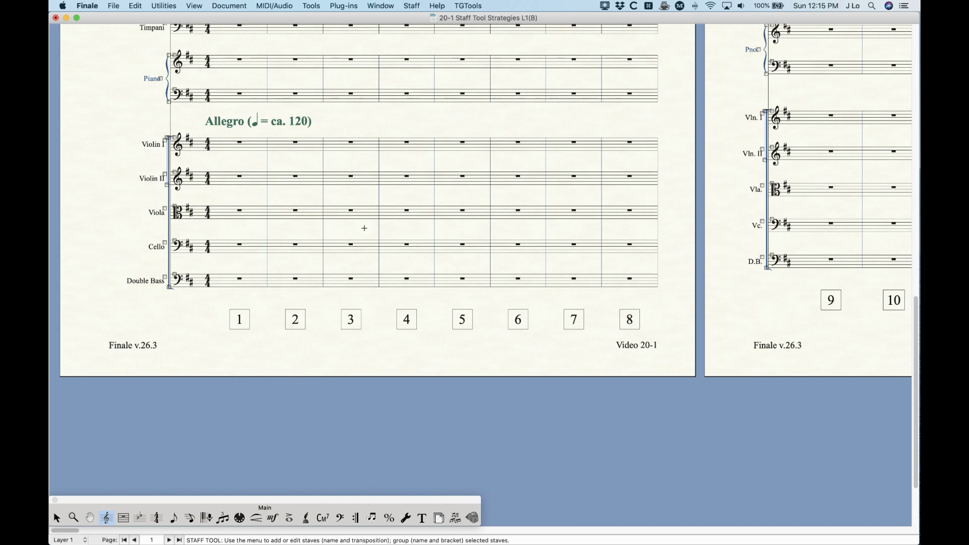
Add a Viola from the Strings instruments directly after the Viola Section in the ScoreManager, and close it
key(super+k)
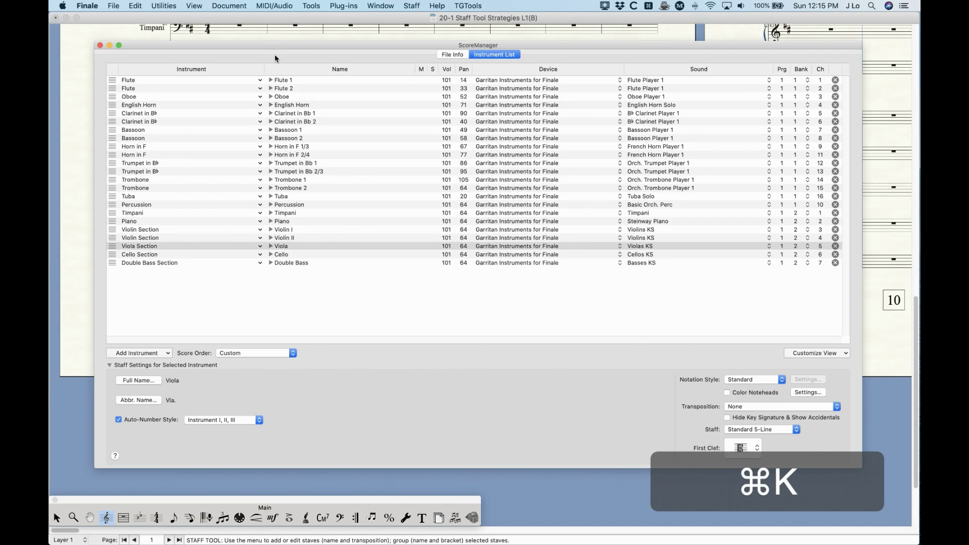
drag(267, 44, 290, 39)
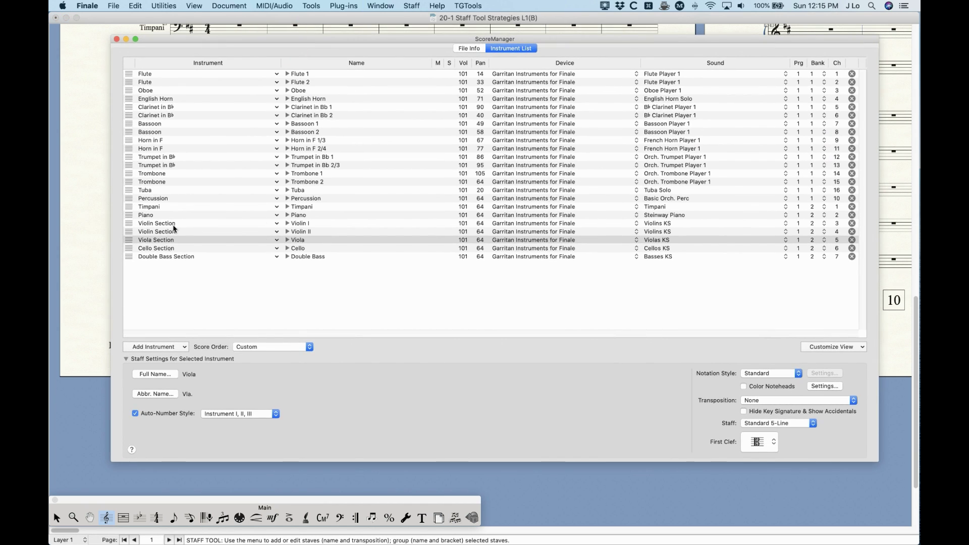
click(127, 243)
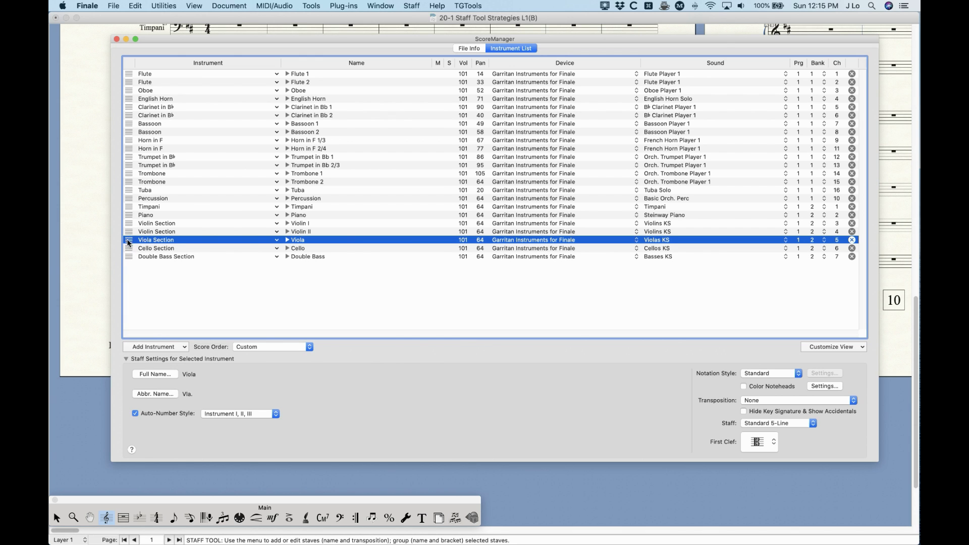
click(183, 347)
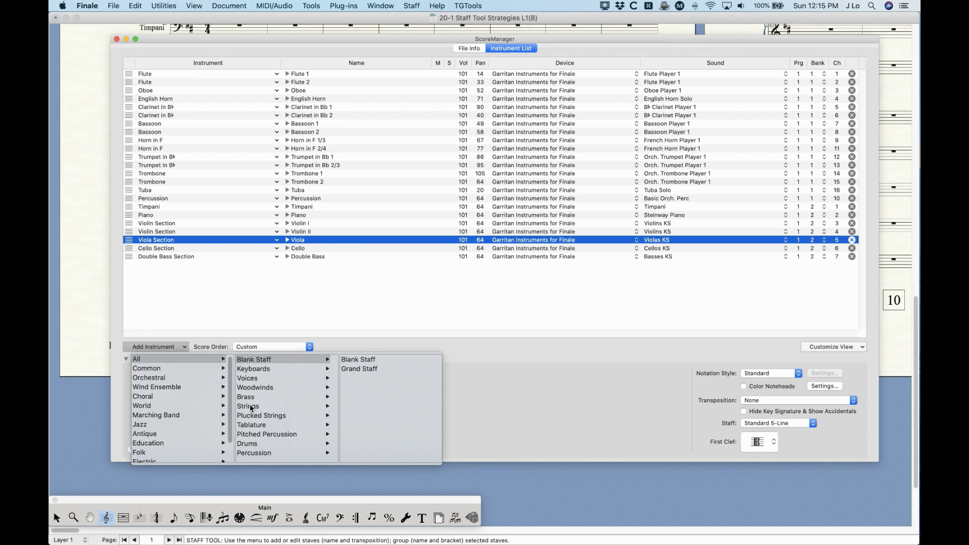
click(280, 407)
click(351, 370)
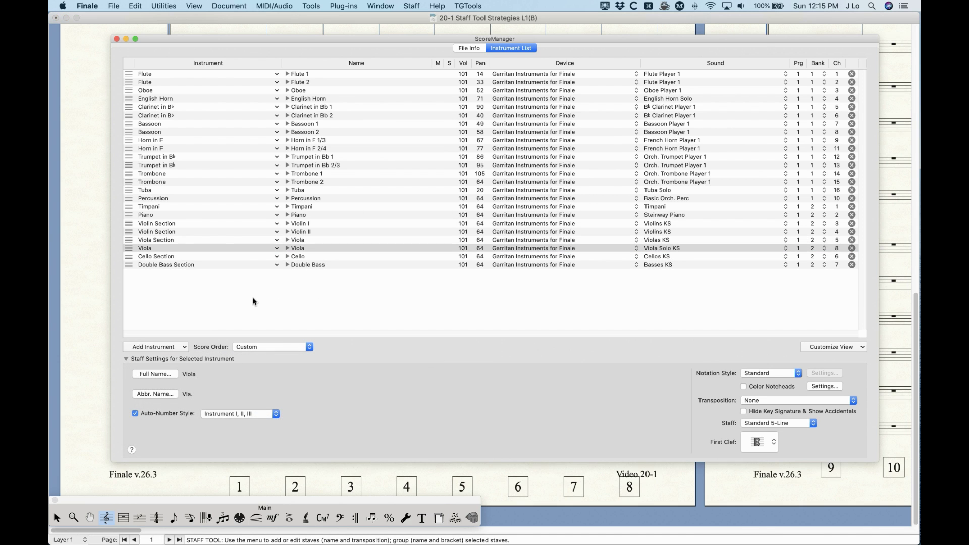
click(133, 249)
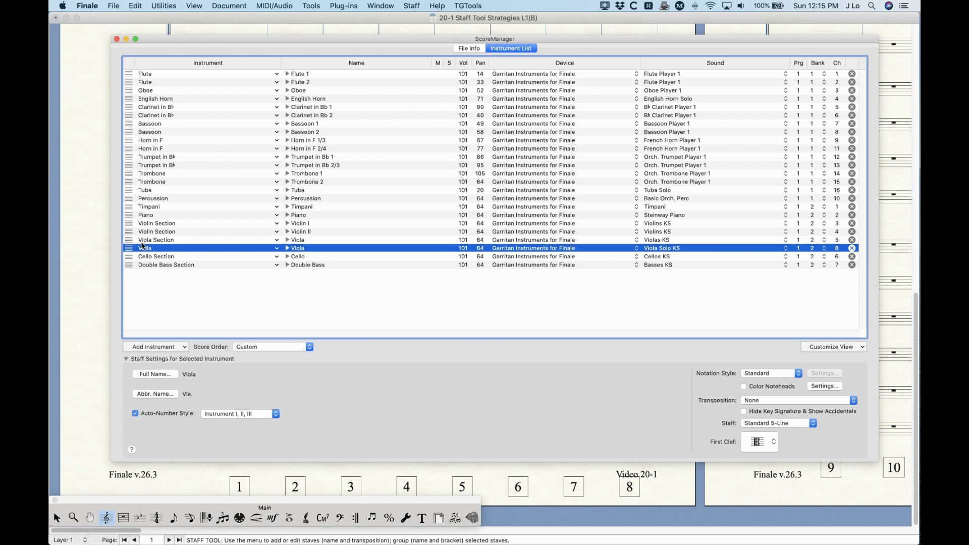
click(117, 38)
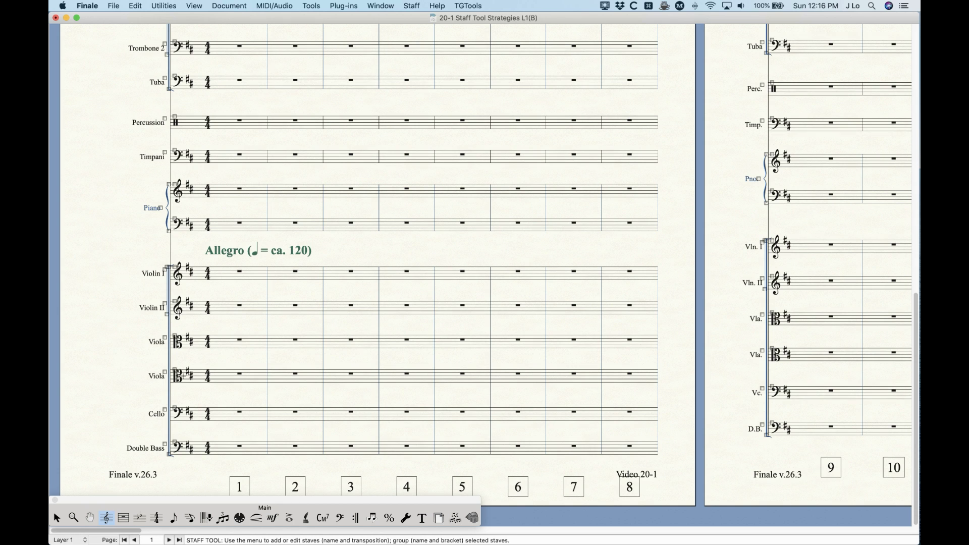
Review the document's score and part editing options, and recheck the instrument list in the ScoreManager
click(233, 6)
mouse_move(236, 29)
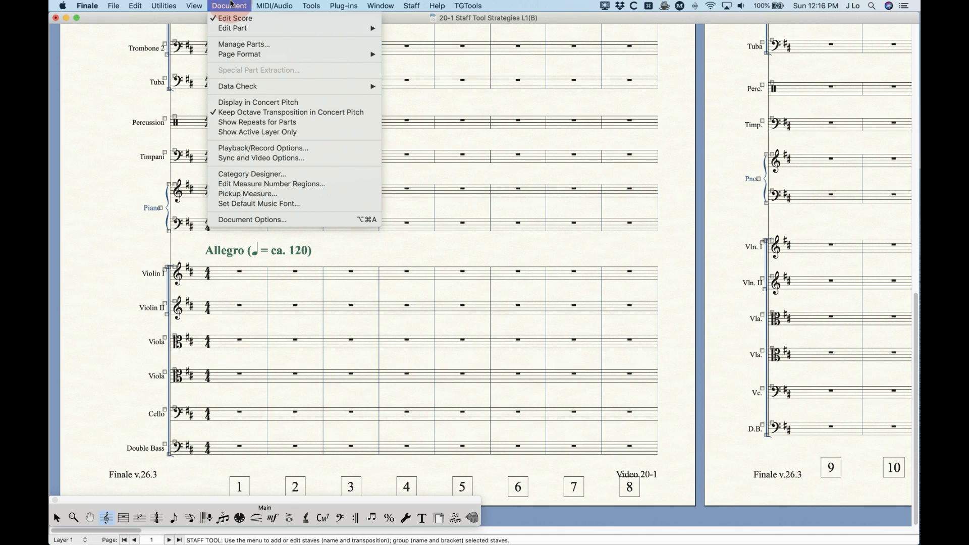
click(235, 18)
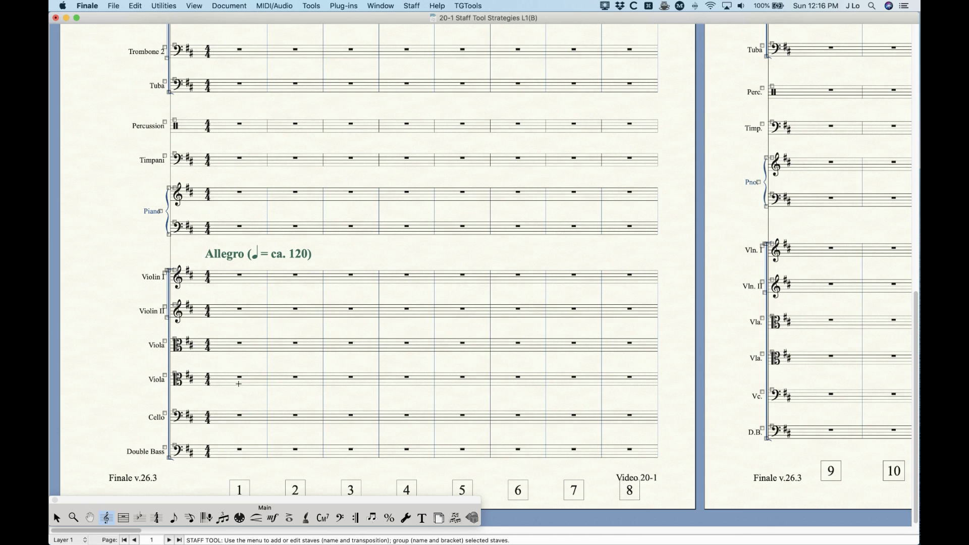
key(super+k)
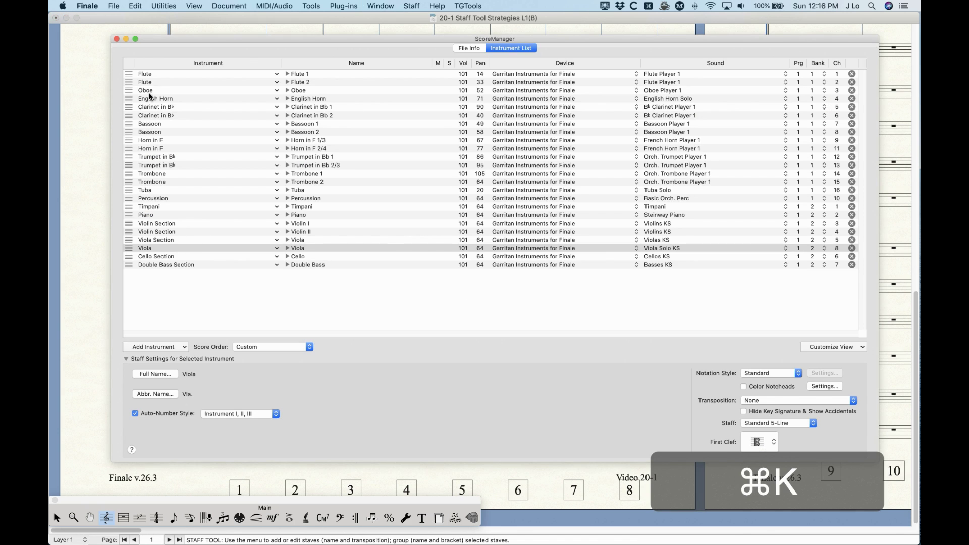
click(117, 39)
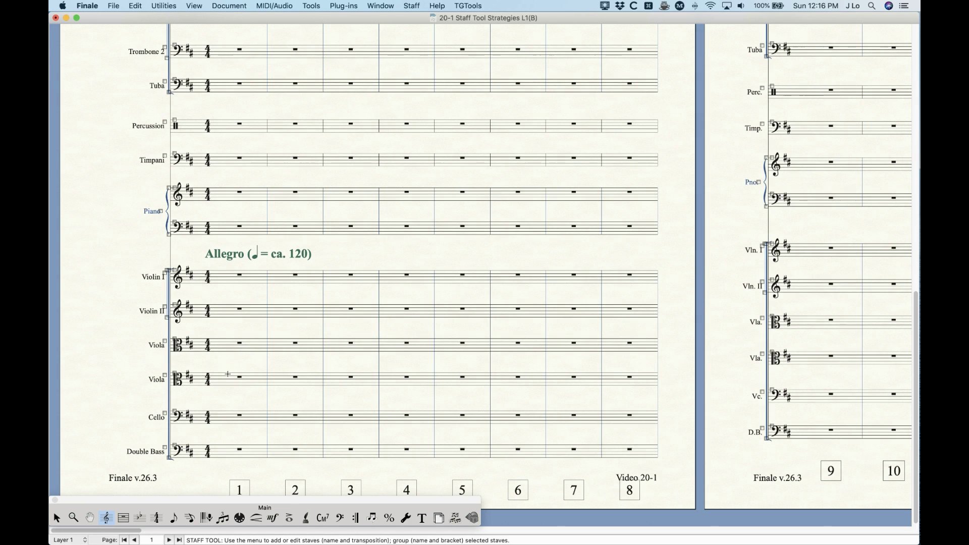
Insert 4 new blank staves above the second Viola staff with a topline-to-topline distance of 1, and undo the insertion
click(228, 374)
click(412, 6)
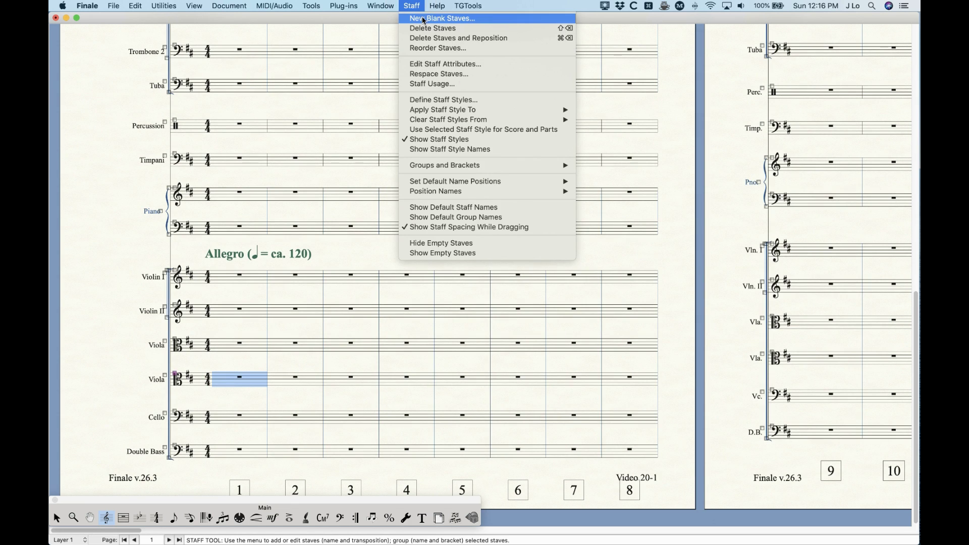
click(424, 18)
click(510, 153)
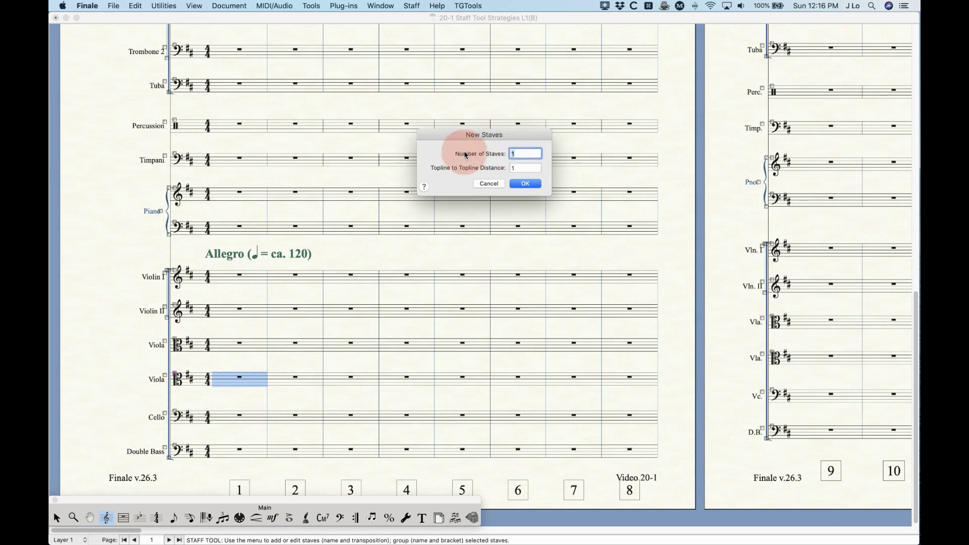
text(4)
click(525, 183)
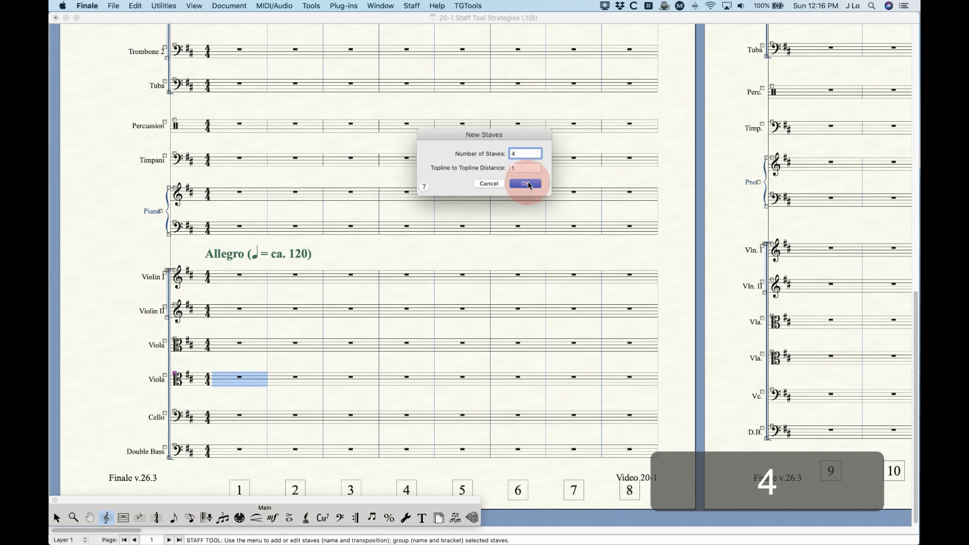
scroll(254, 384, down, 1)
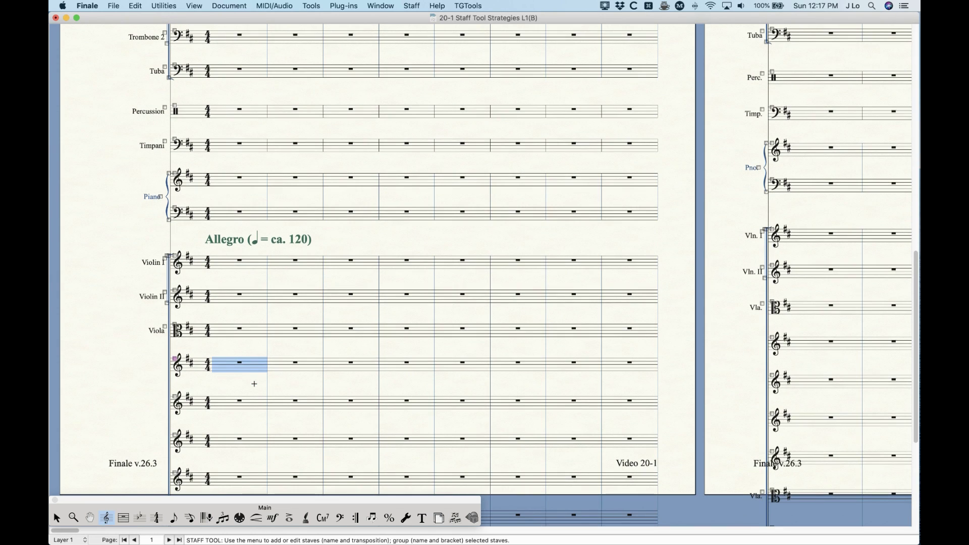
key(cmd+z)
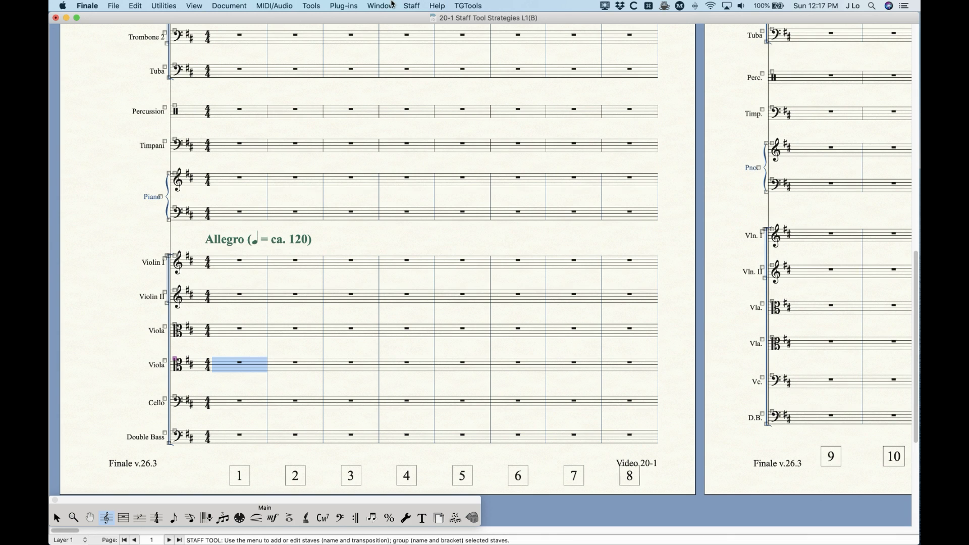
Delete the second Viola staff without repositioning the staves below it, and undo the deletion
click(414, 5)
key(Escape)
click(253, 347)
click(234, 363)
click(413, 5)
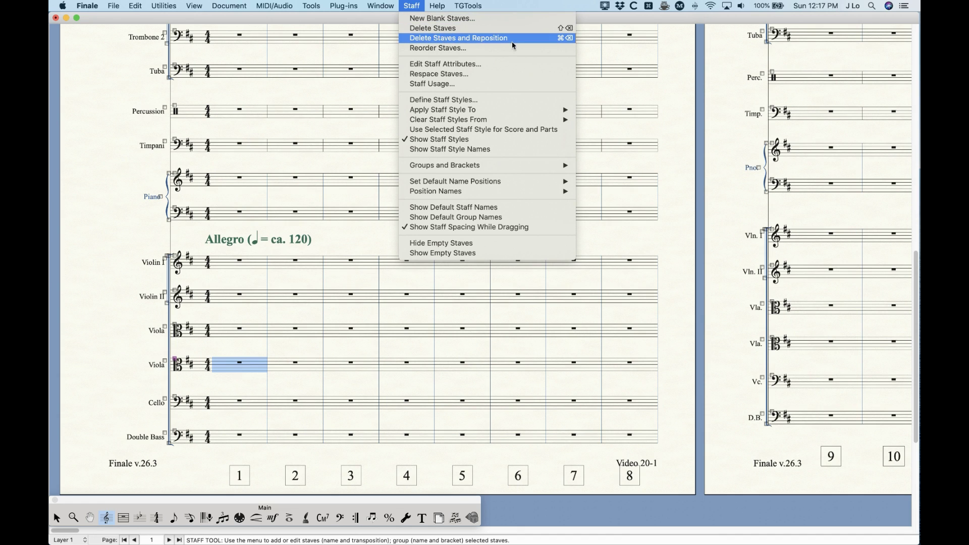
click(442, 29)
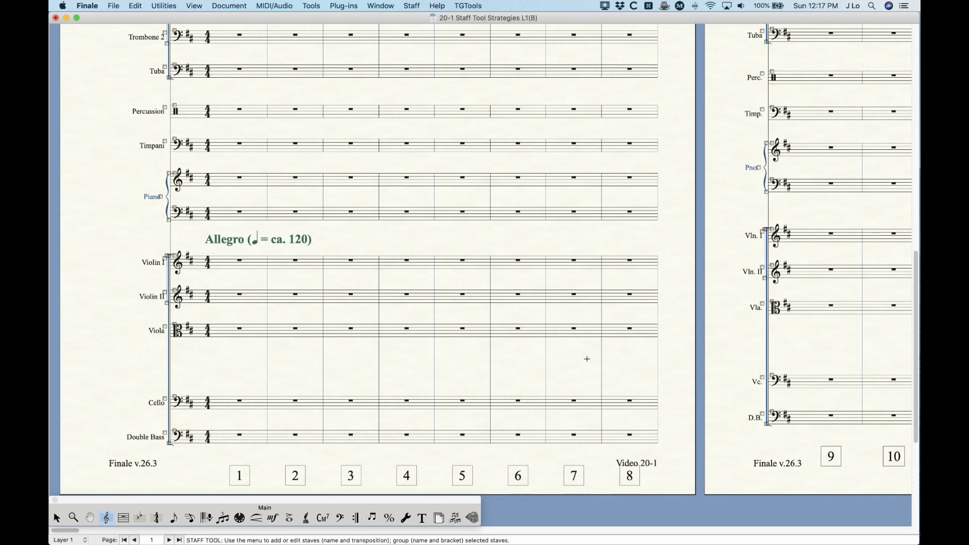
key(super+z)
Delete the second Viola staff and reposition the remaining staves
click(236, 365)
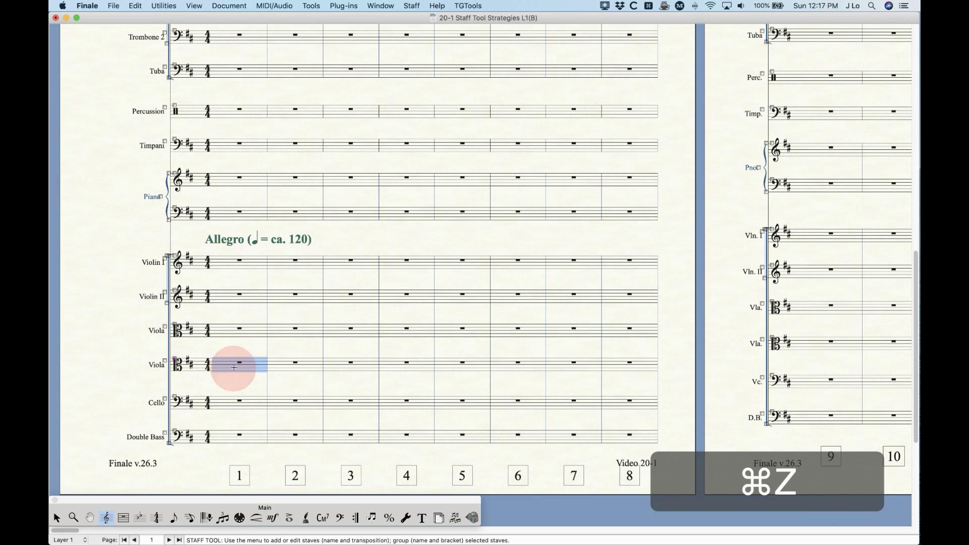
click(412, 6)
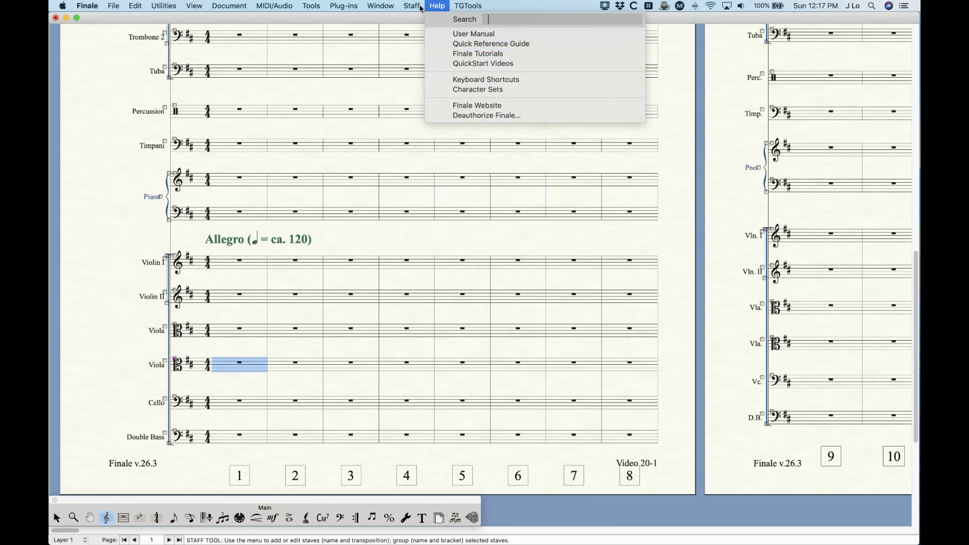
click(444, 38)
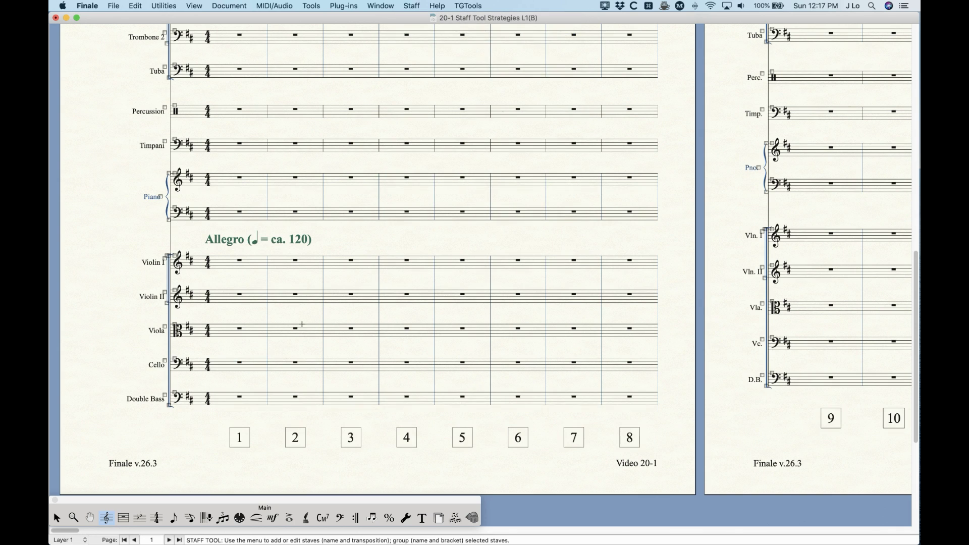
Undo the last staff deletion and review the staff deletion commands available for the second Viola staff
key(super+z)
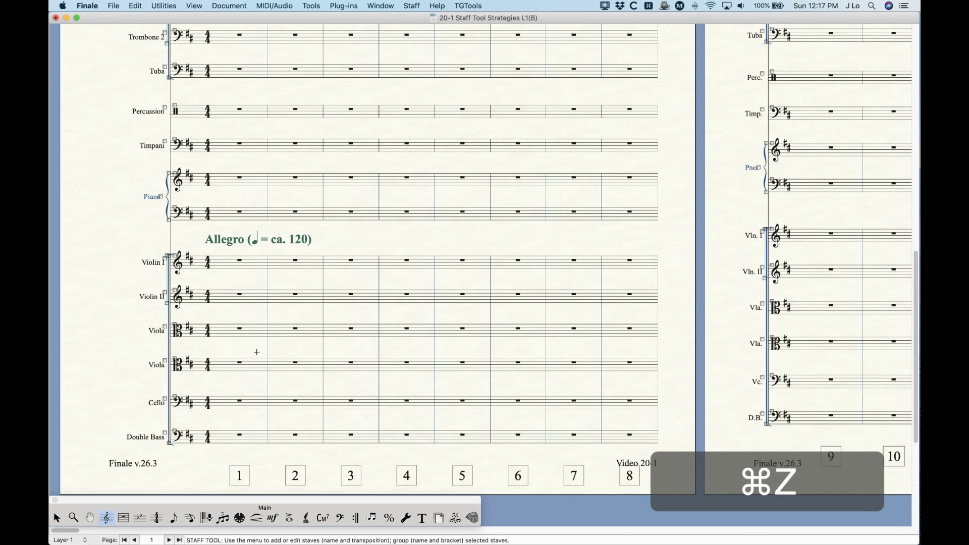
click(246, 366)
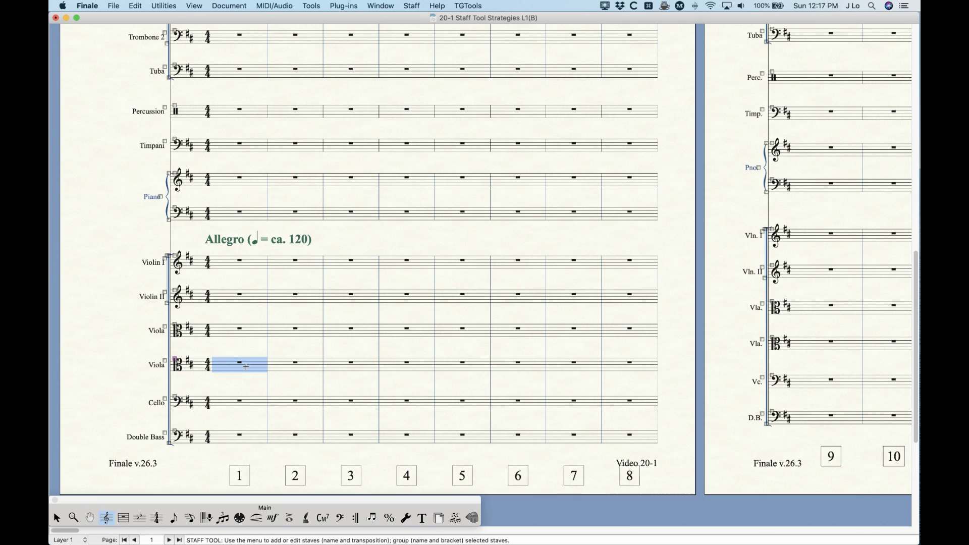
click(412, 5)
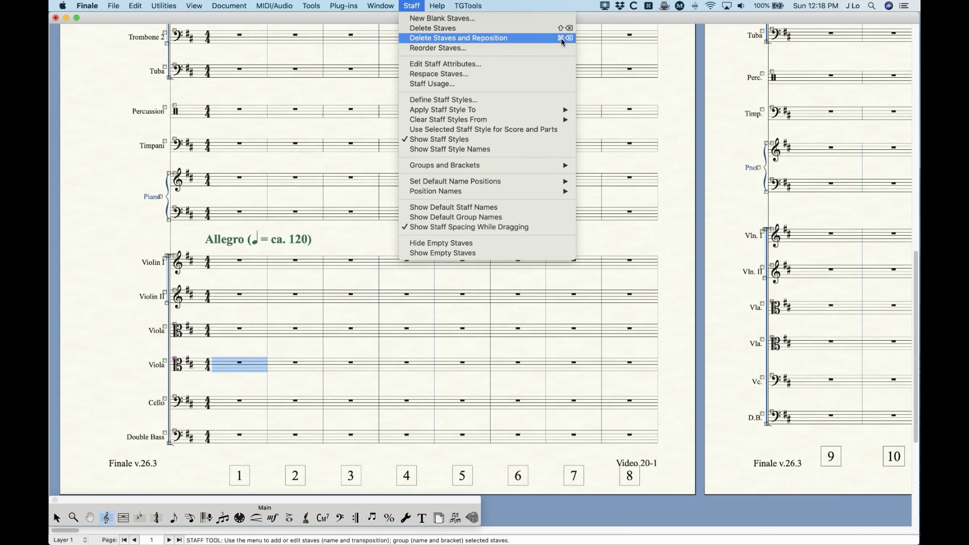
click(410, 4)
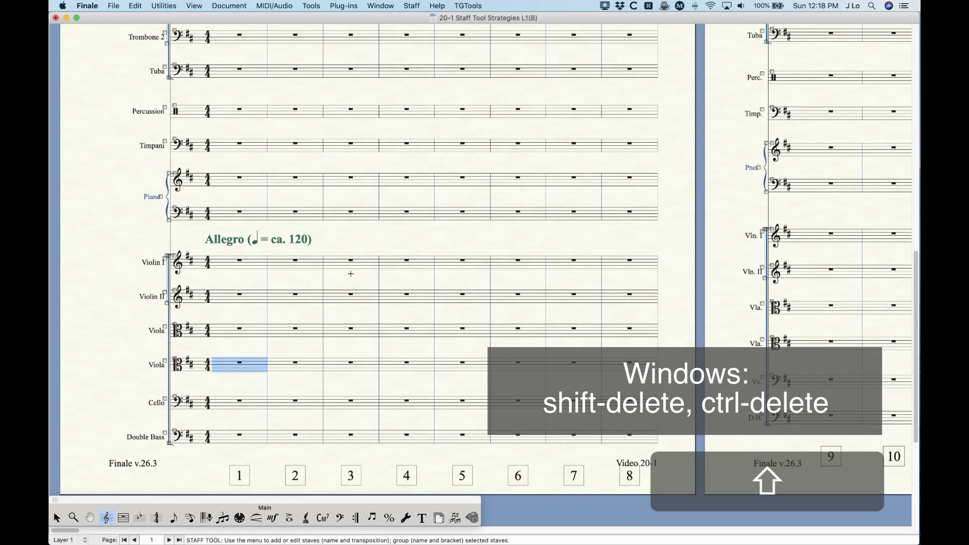
Delete the second Viola staff without repositioning the staves below it, and undo the deletion
key(shift+BackSpace)
key(cmd+z)
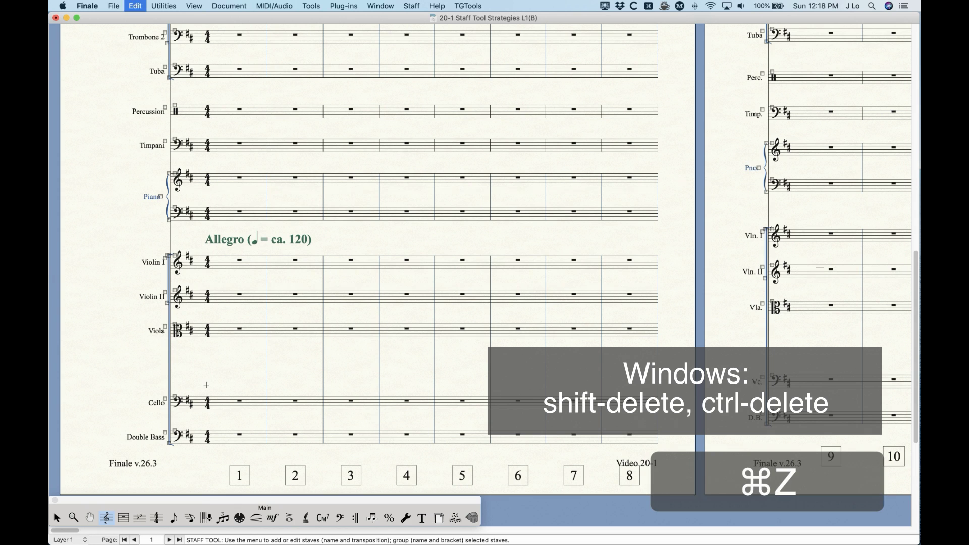
Delete the second Viola staff and reposition the remaining staves
click(237, 367)
key(super+Return)
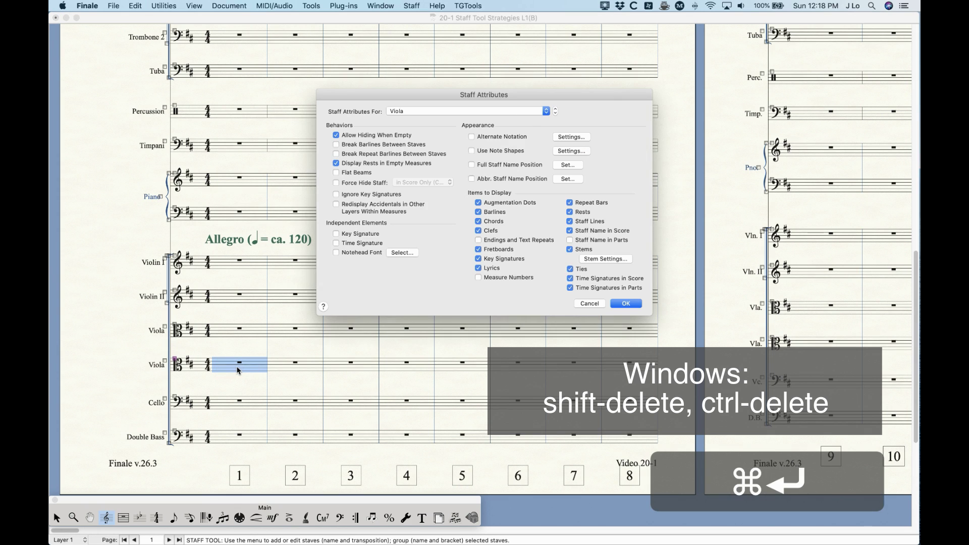
click(583, 303)
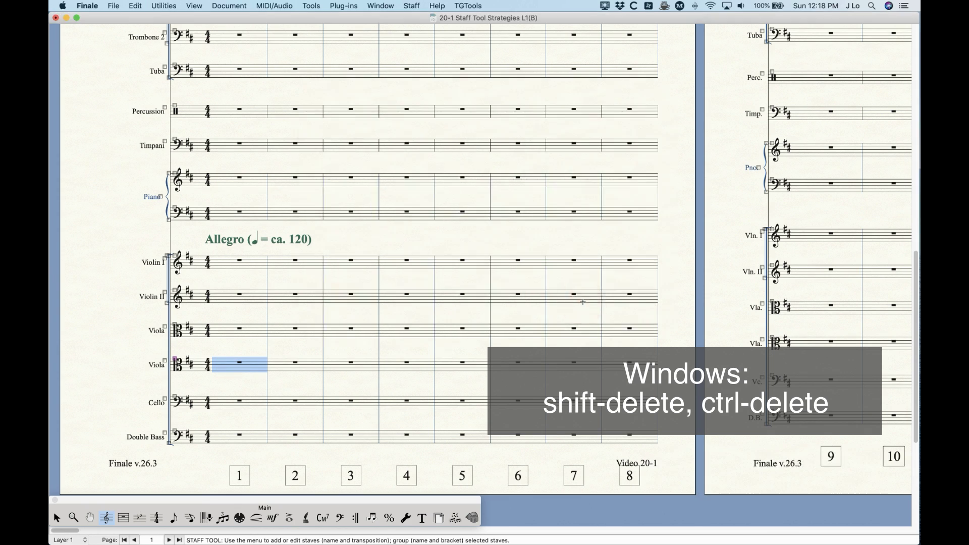
key(super+BackSpace)
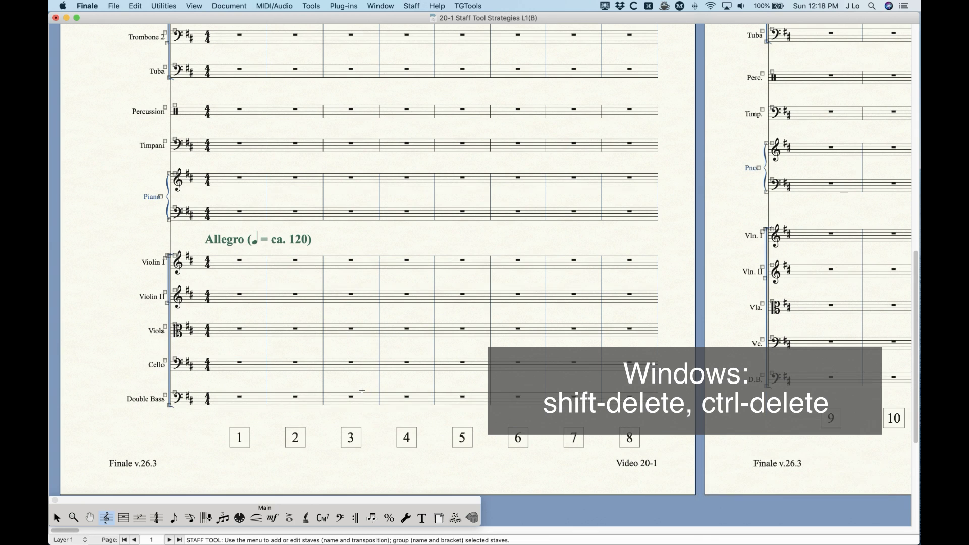
Recheck the instrument list in the ScoreManager, and undo the deletion of the second Viola staff
click(239, 6)
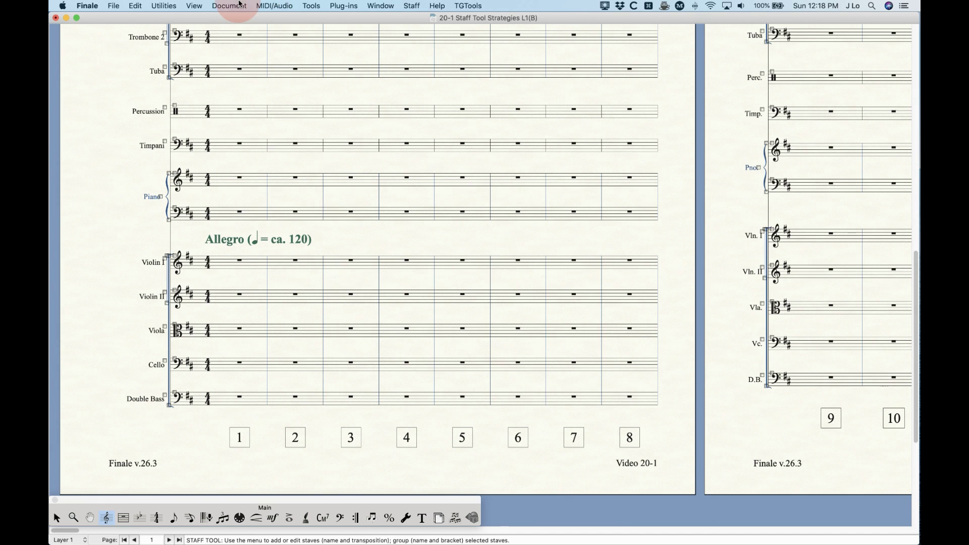
mouse_move(236, 29)
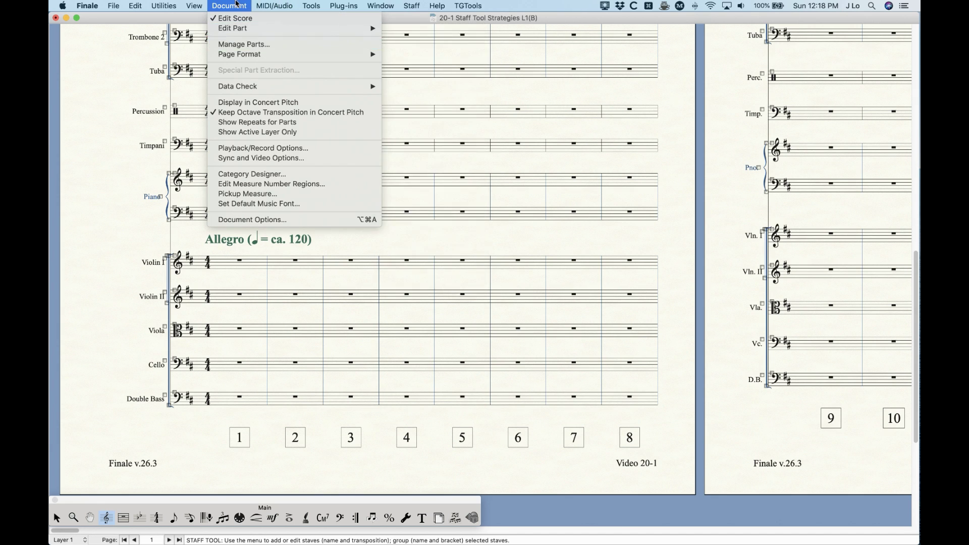
click(237, 4)
key(super+k)
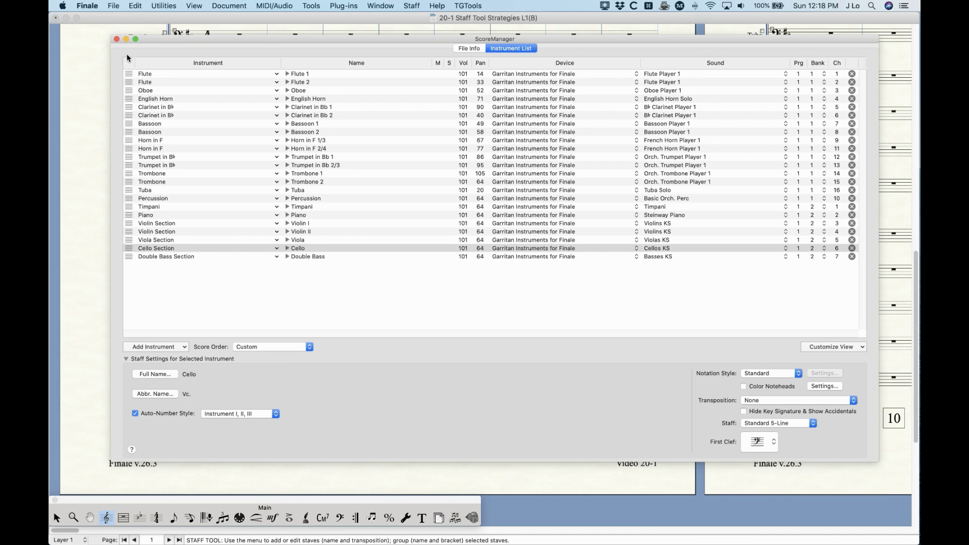
click(116, 39)
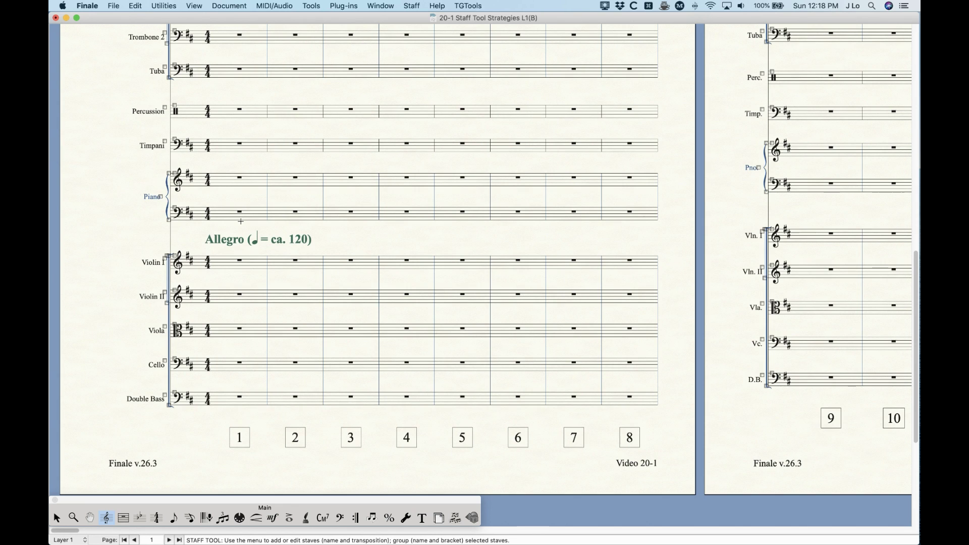
key(super+z)
click(257, 343)
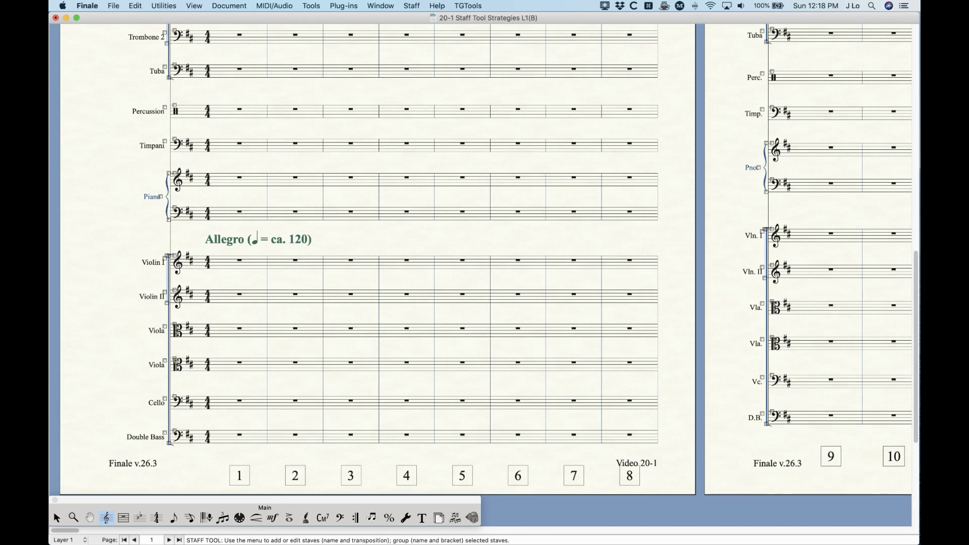
Select the entire second Viola staff by its handle, delete it without repositioning, and undo the deletion
right_click(174, 362)
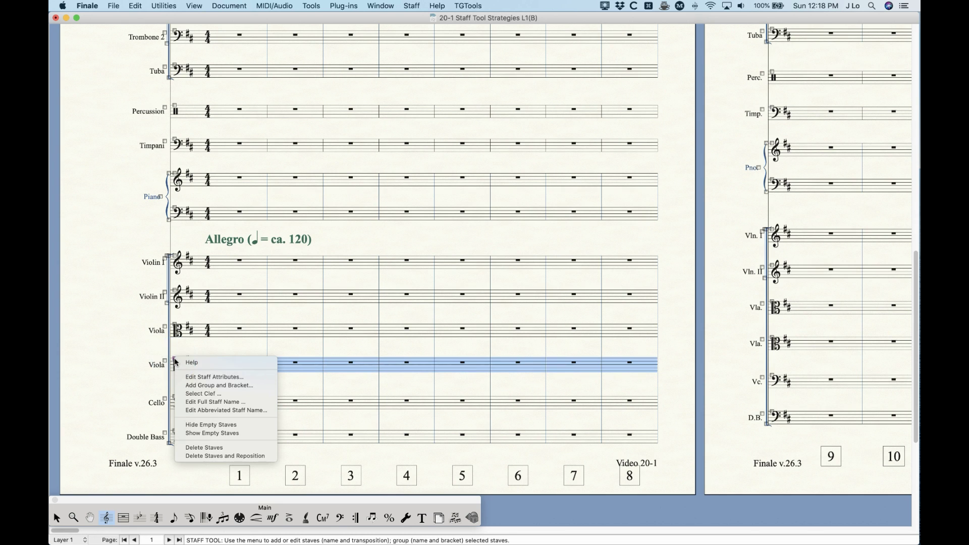
click(216, 448)
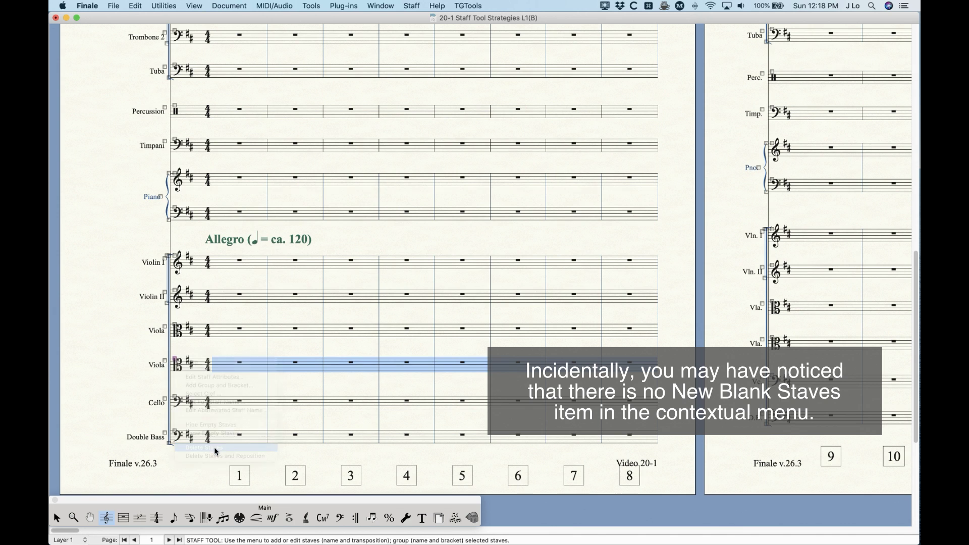
key(super+z)
Delete the second Viola staff with repositioning from its staff handle, and undo the deletion
right_click(174, 363)
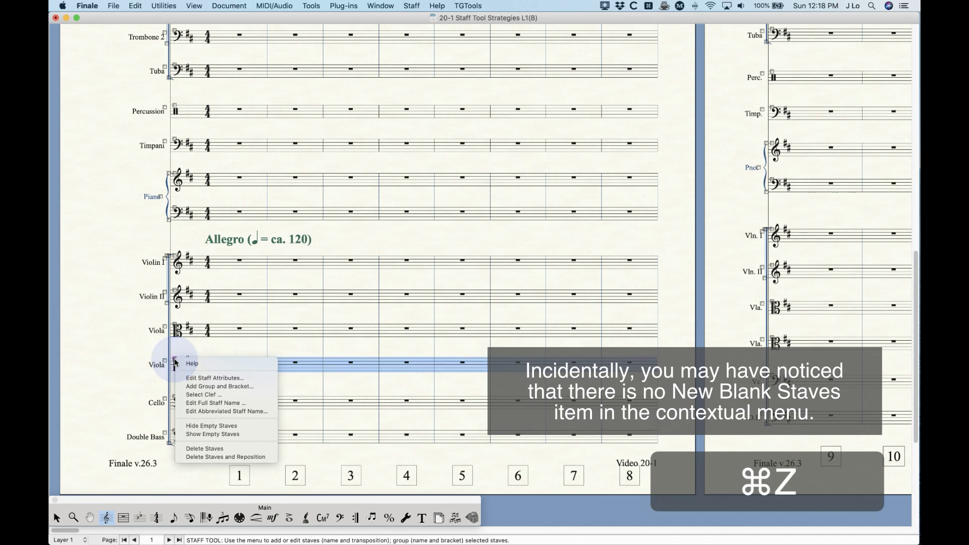
key(Escape)
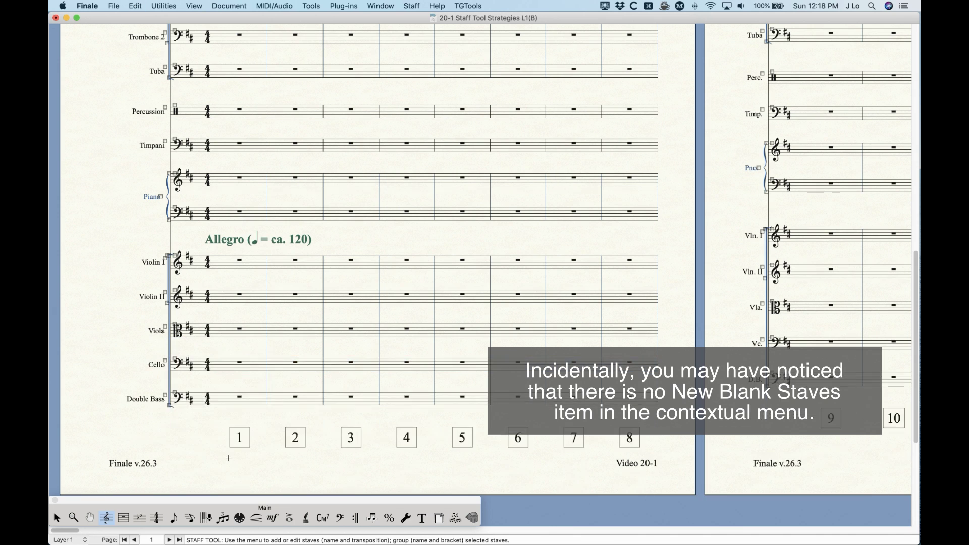
key(super+z)
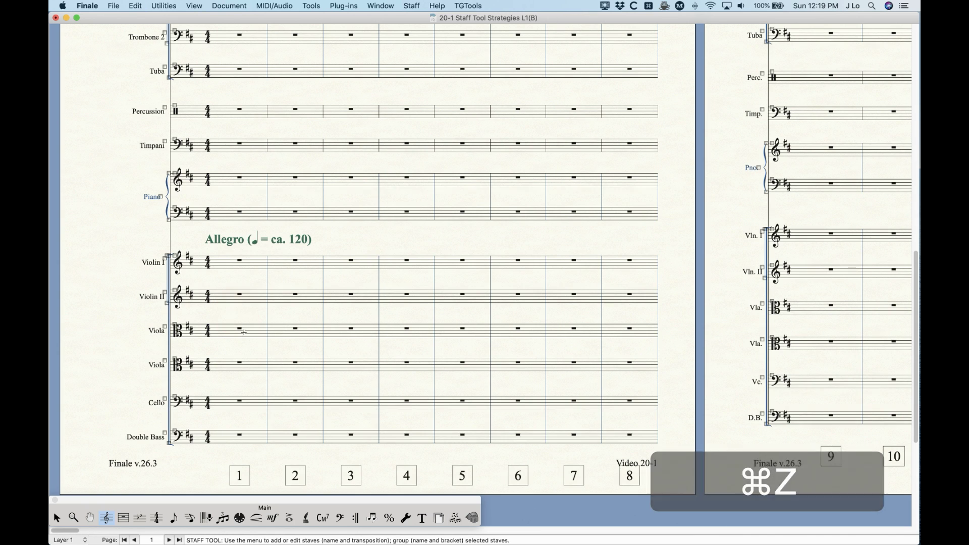
Delete both Viola staves together and reposition the remaining staves, and undo the deletion
click(238, 328)
shift+click(258, 368)
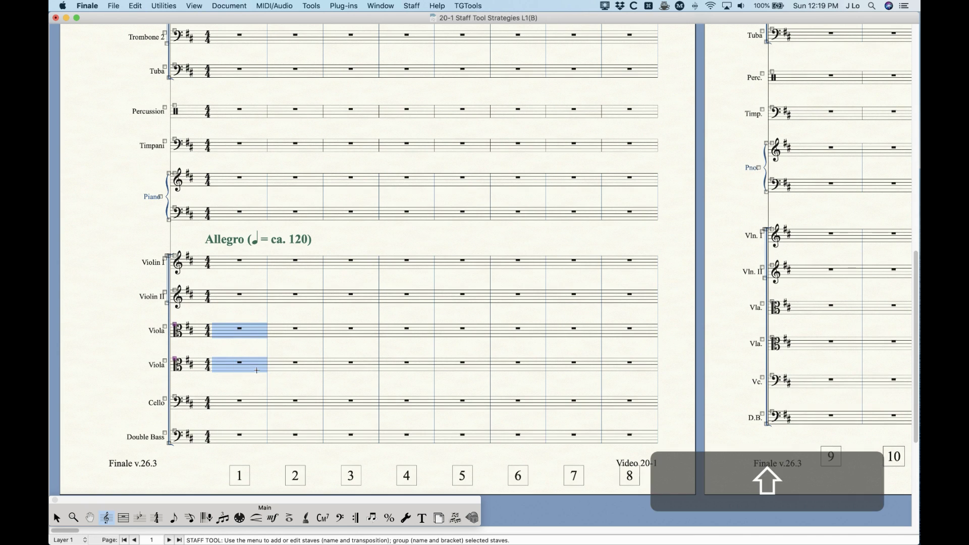
click(417, 5)
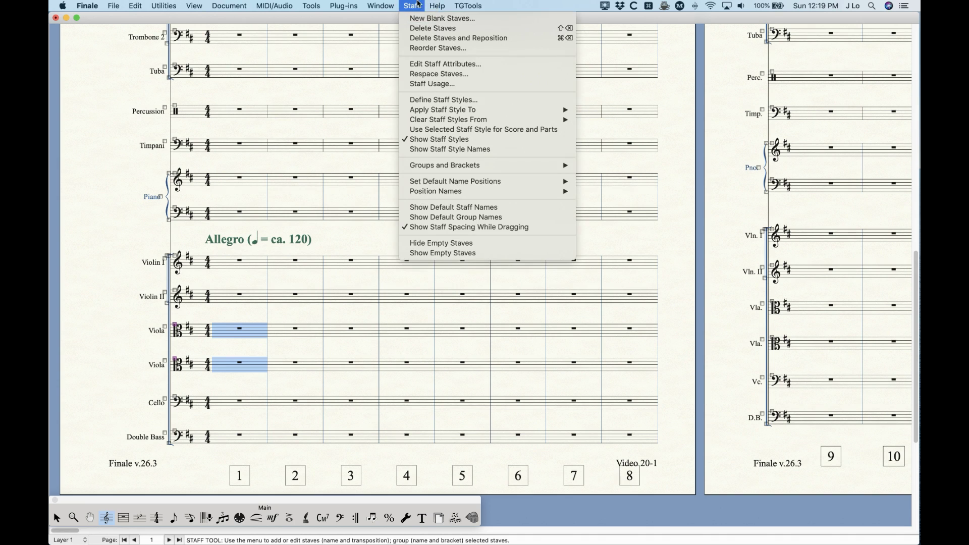
click(422, 38)
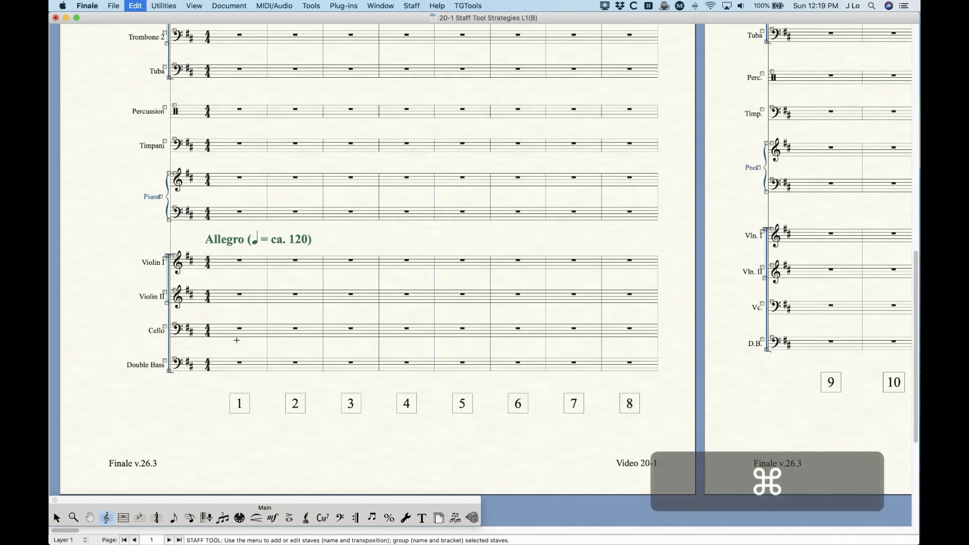
key(super+z)
Select measure 1 of both Viola staves, delete the two staves again, and undo the deletion
click(247, 329)
shift+click(256, 364)
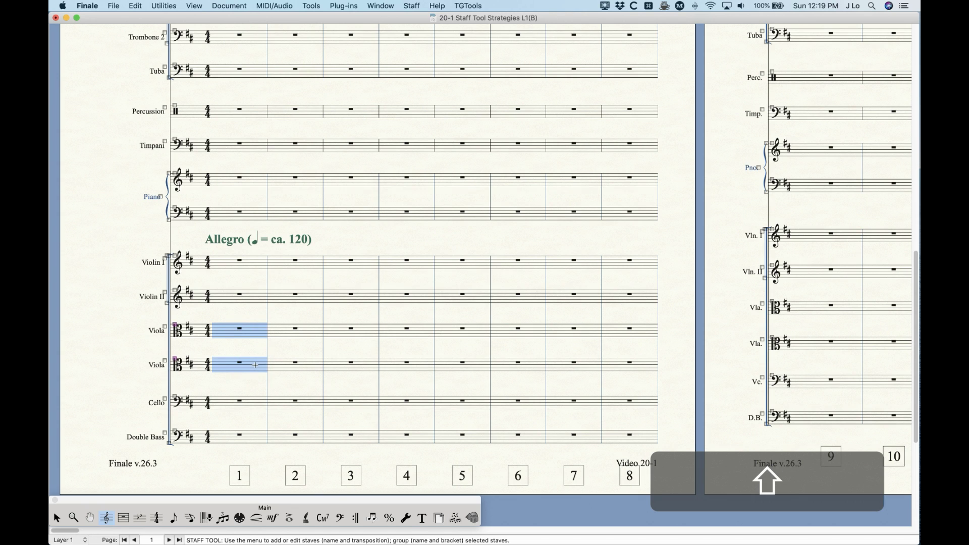
key(BackSpace)
key(super+z)
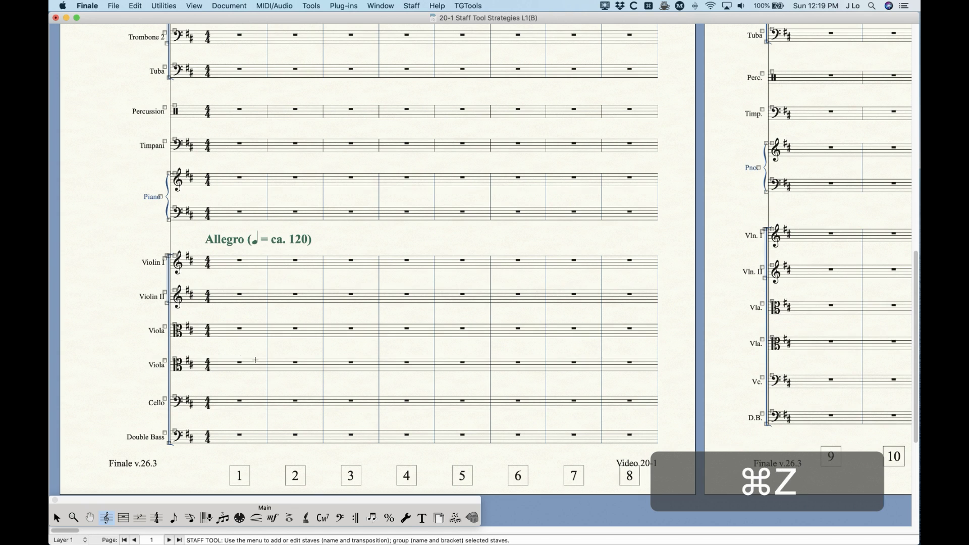
Delete both Viola staves from a staff handle without repositioning the others, and undo the deletion
click(236, 334)
shift+click(235, 360)
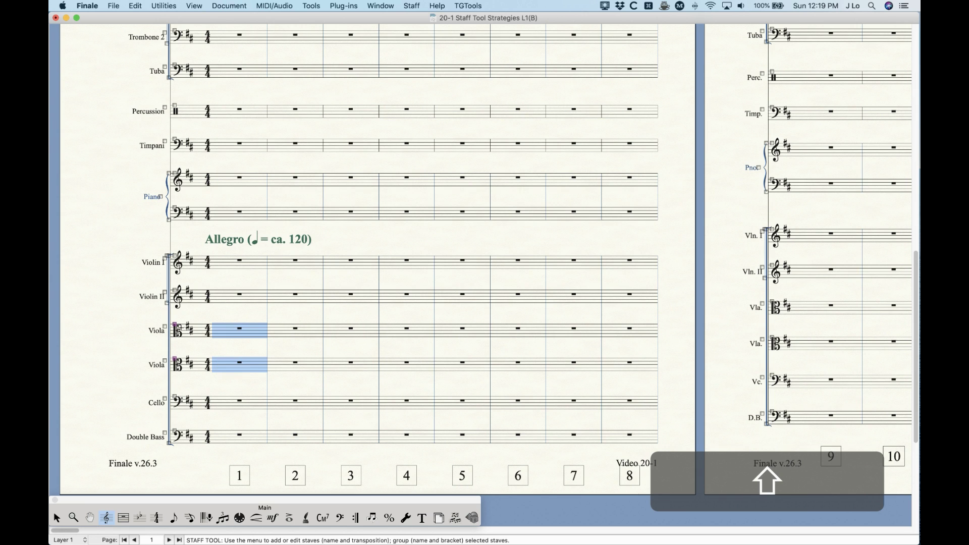
right_click(174, 326)
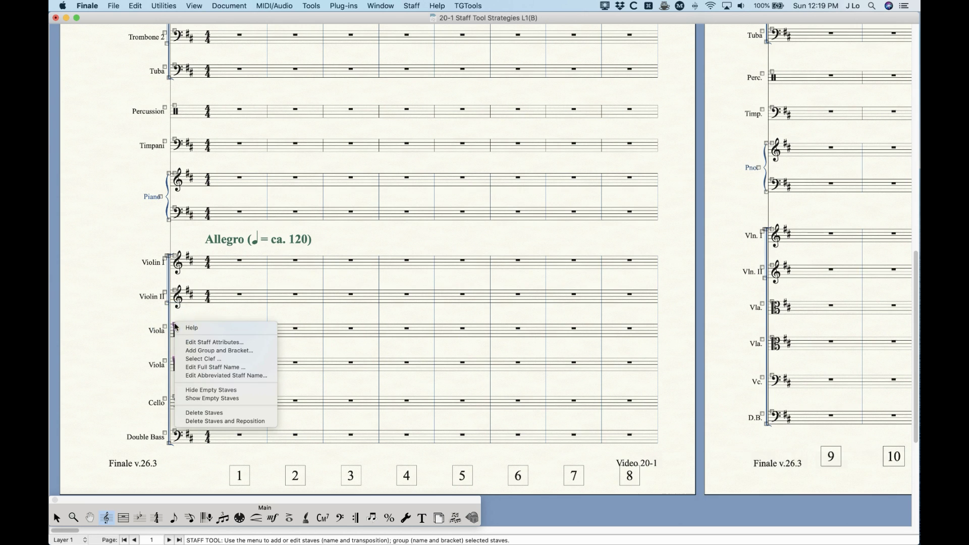
click(214, 415)
key(super+z)
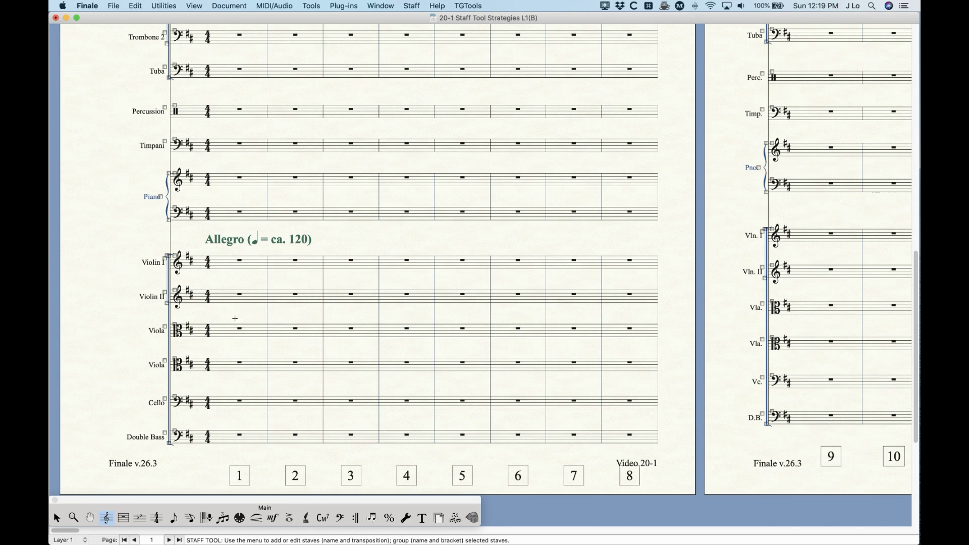
Try selecting only the Violin II and second Viola staves in Page View, and clear the selection
click(175, 290)
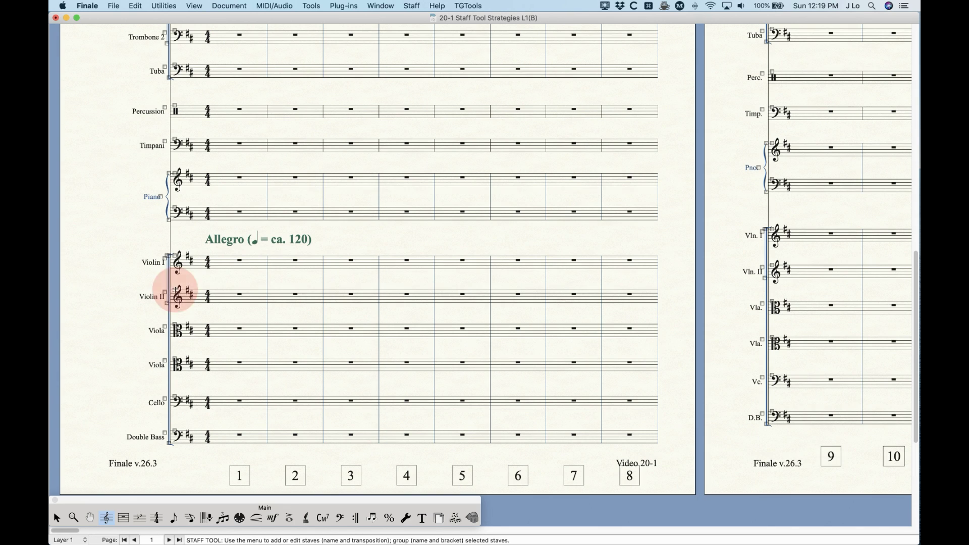
super+click(175, 358)
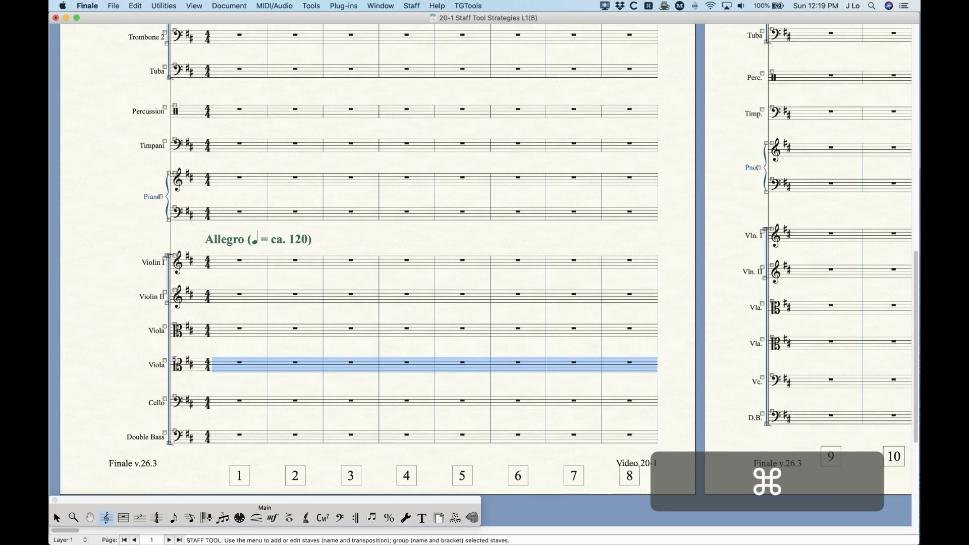
shift+click(229, 299)
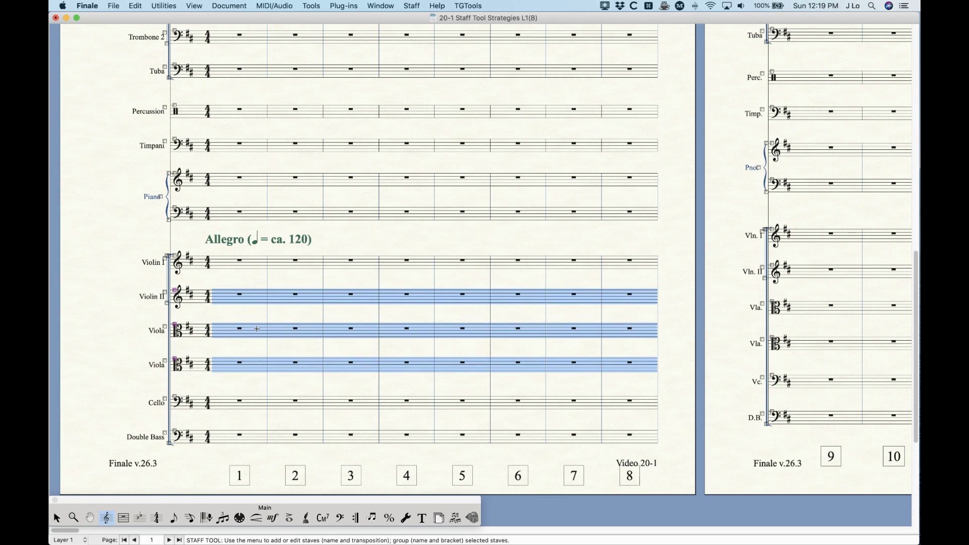
click(281, 317)
Switch the score from Page View to Scroll View
key(super)
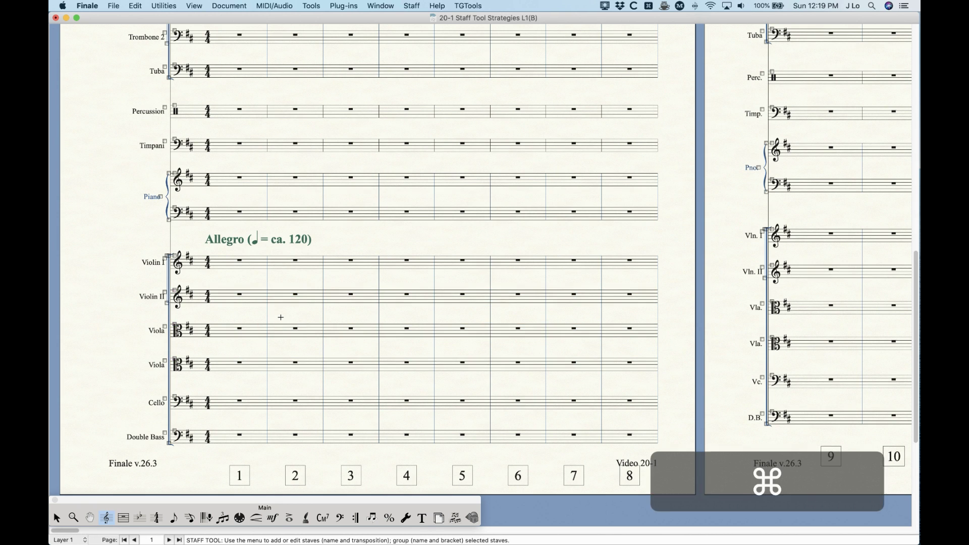
key(super+e)
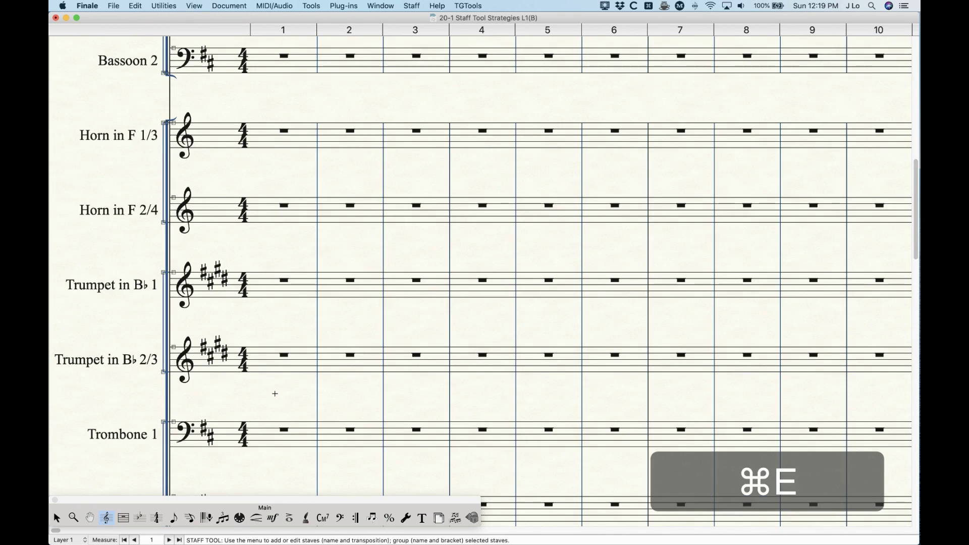
scroll(262, 390, down, 15)
scroll(262, 390, up, 5)
Select measure 1 from the first Viola staff through the Cello staff, and clear the selection
click(290, 235)
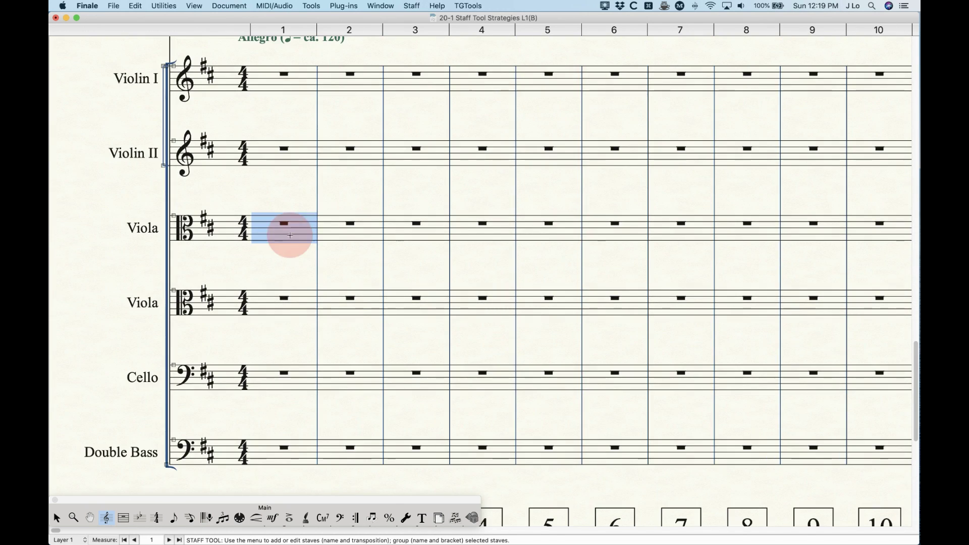
shift+click(296, 295)
shift+click(294, 373)
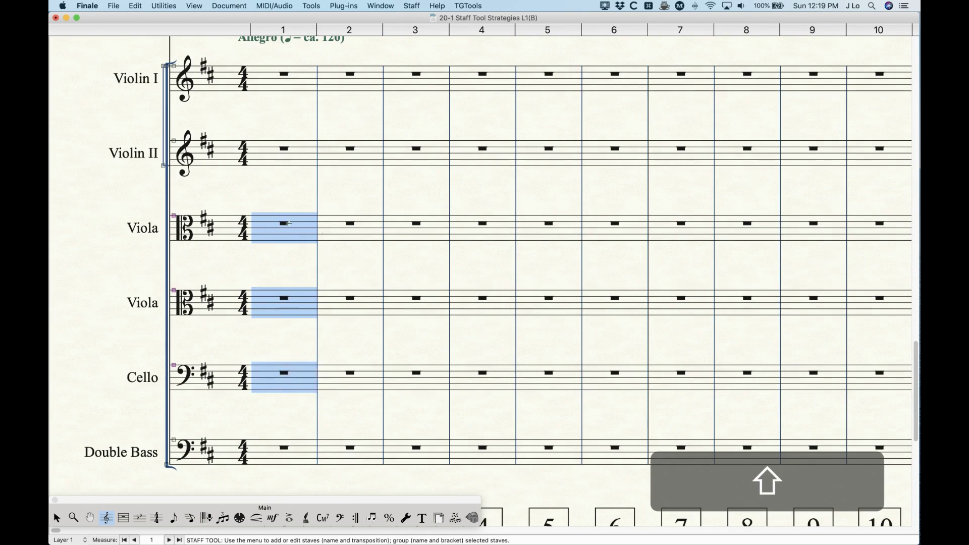
click(298, 197)
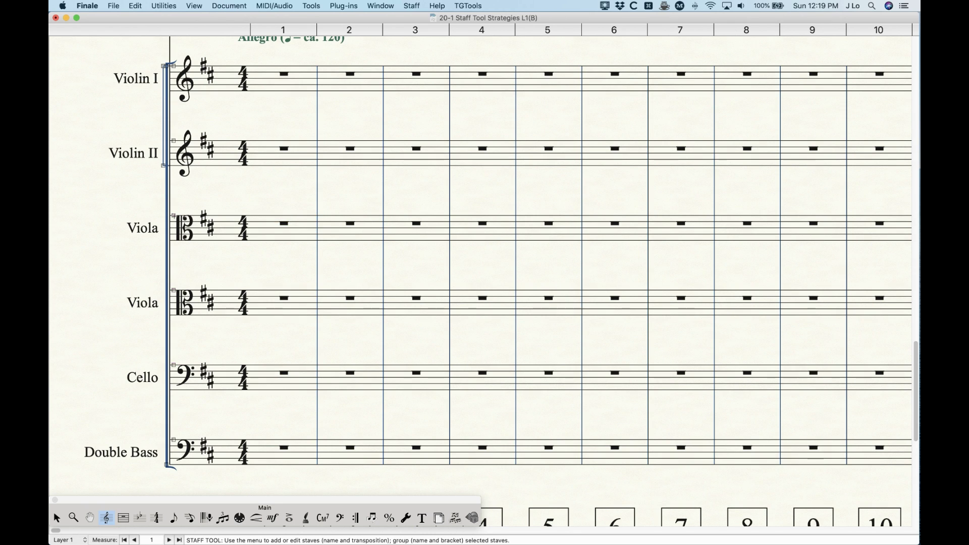
Select the nonadjacent first Viola and Cello staves by their handles, and delete them with repositioning
click(173, 215)
shift+click(174, 364)
key(super+BackSpace)
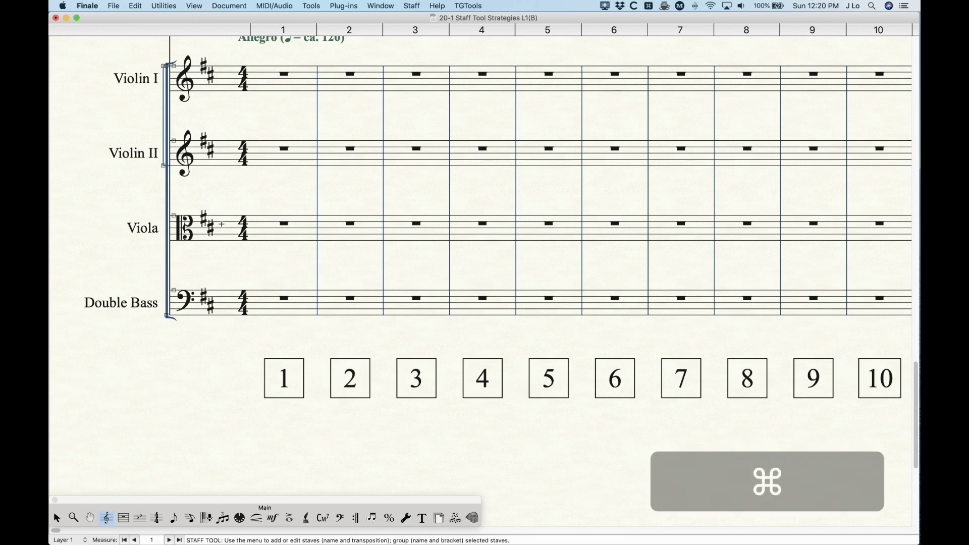
Undo the deletion of the first Viola and Cello staves, and switch the score to Page View
key(super+z)
key(super+e)
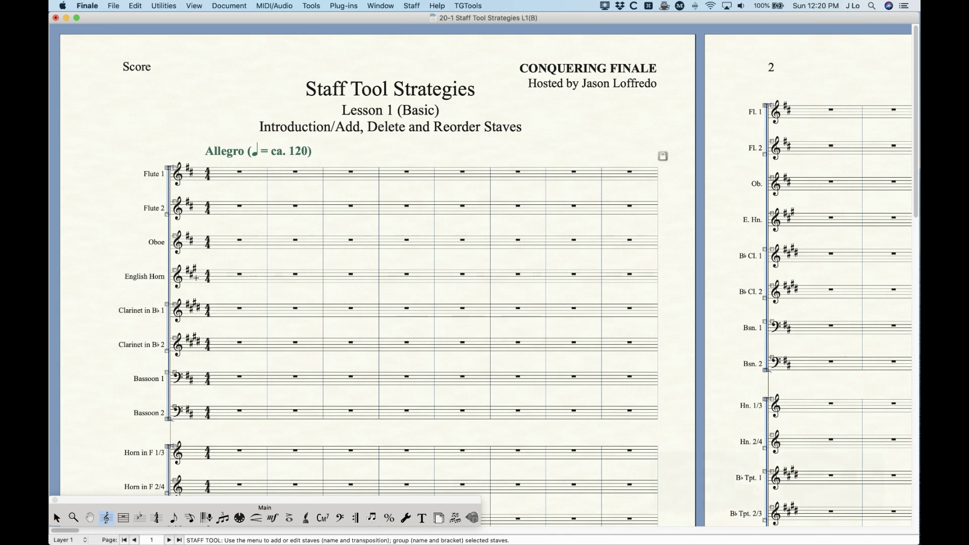
key(super+minus)
key(super+minus)
key(super+minus)
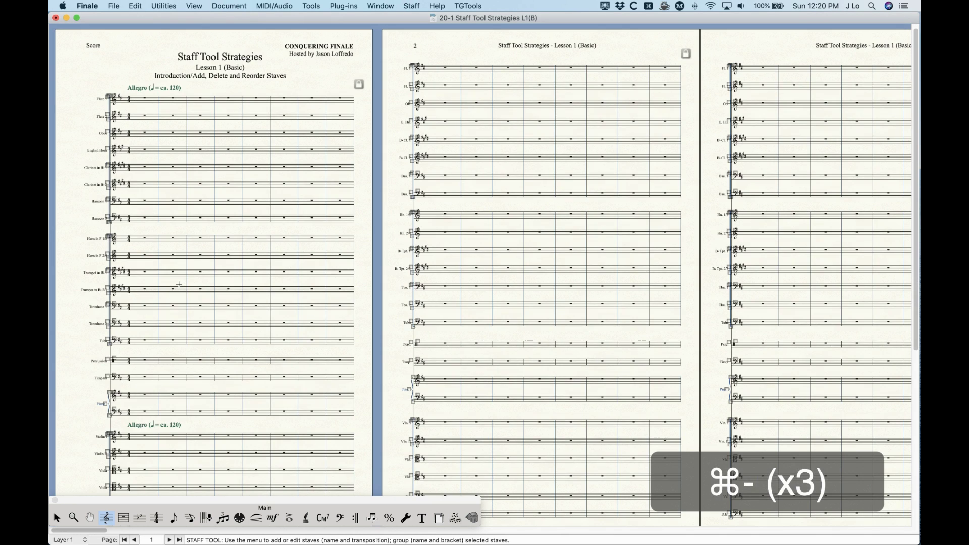
Delete the solo Viola instrument, listed below Viola Section, from the ScoreManager's Instrument List, and close the ScoreManager
key(super+k)
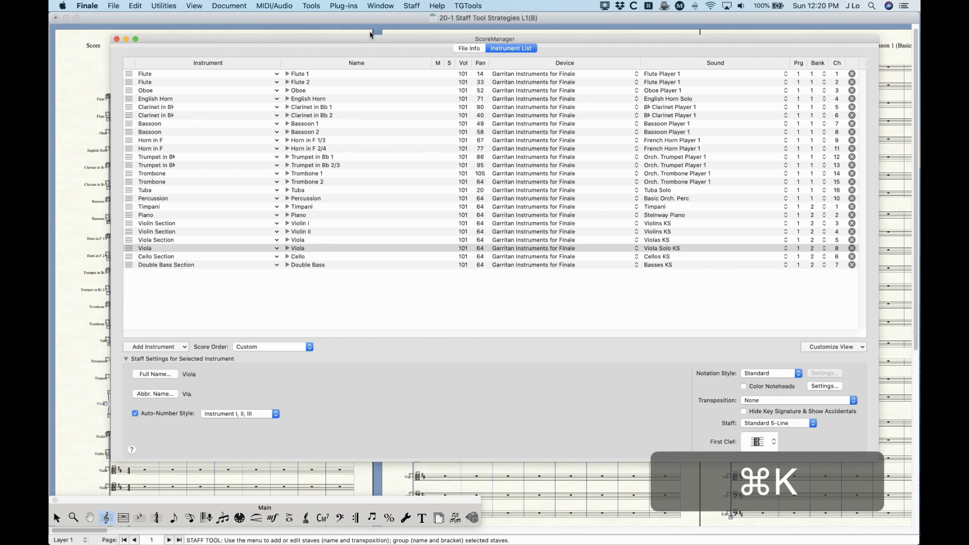
click(754, 246)
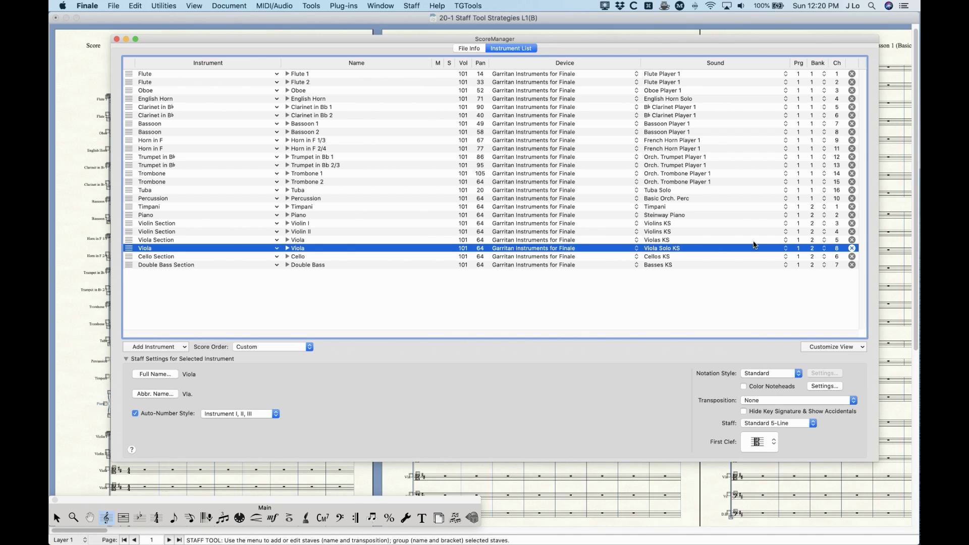
click(852, 248)
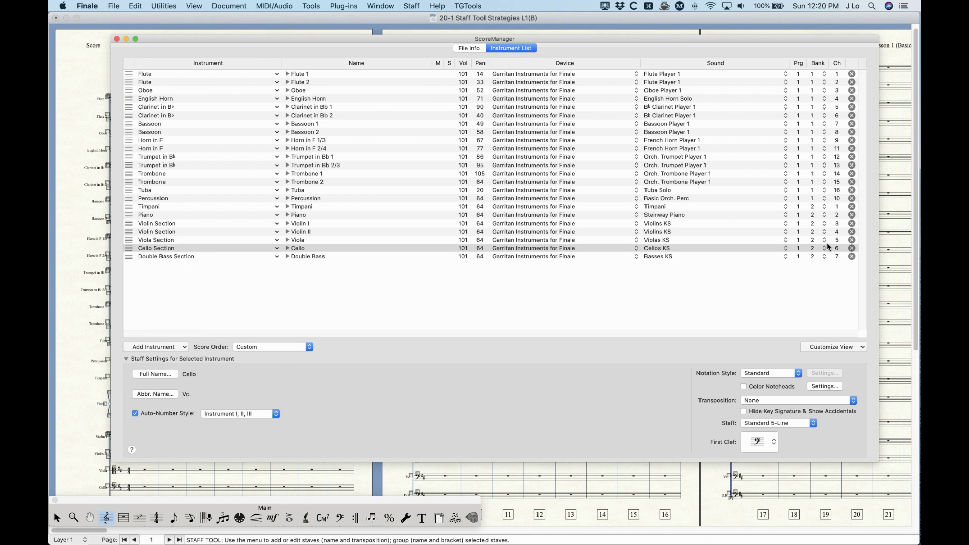
click(117, 39)
Examine the spacing of the string staves on page 1 and the list of linked parts
scroll(173, 269, down, 5)
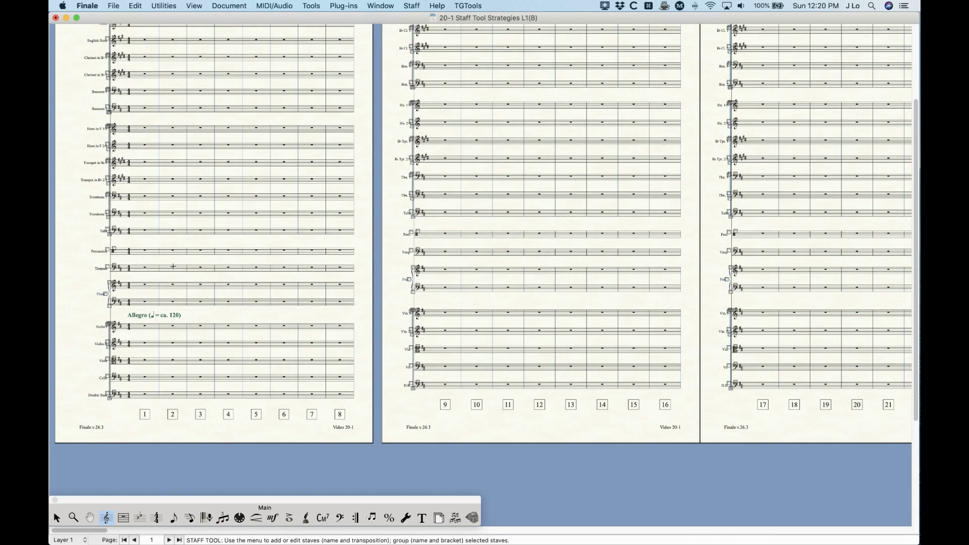
key(super+equal)
key(super+equal)
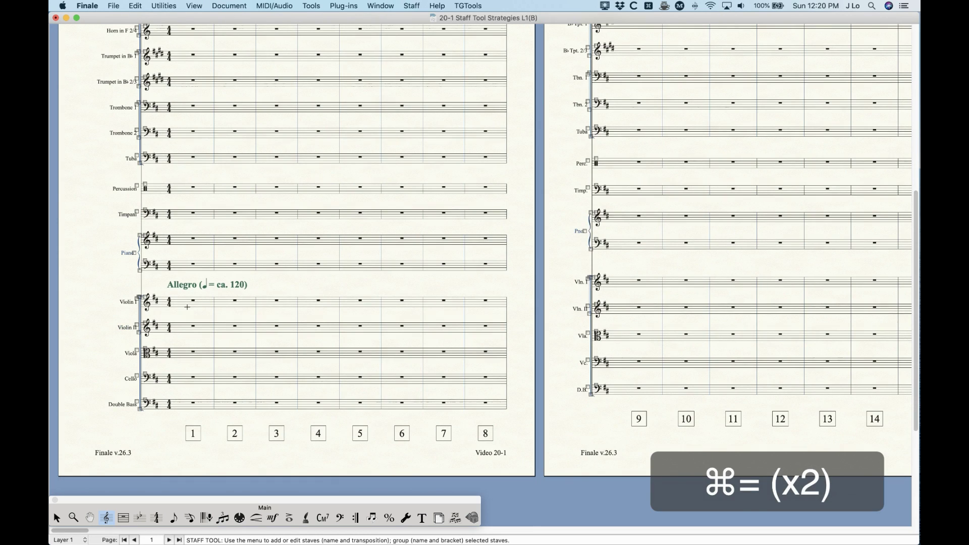
click(235, 5)
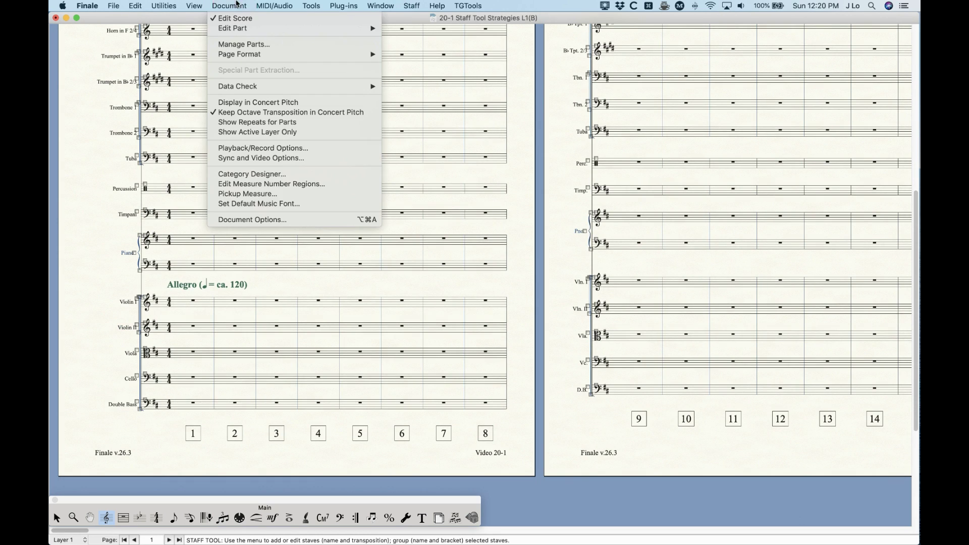
mouse_move(240, 30)
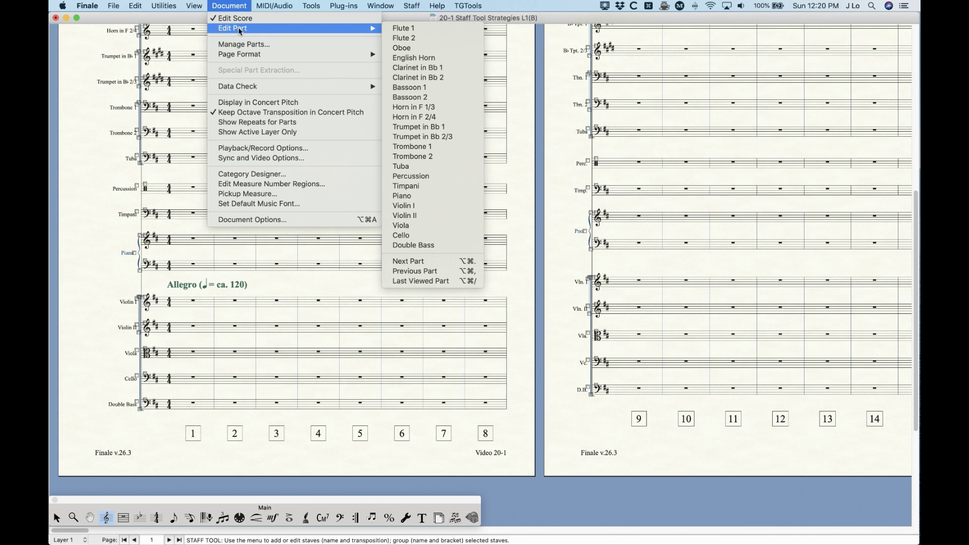
click(234, 4)
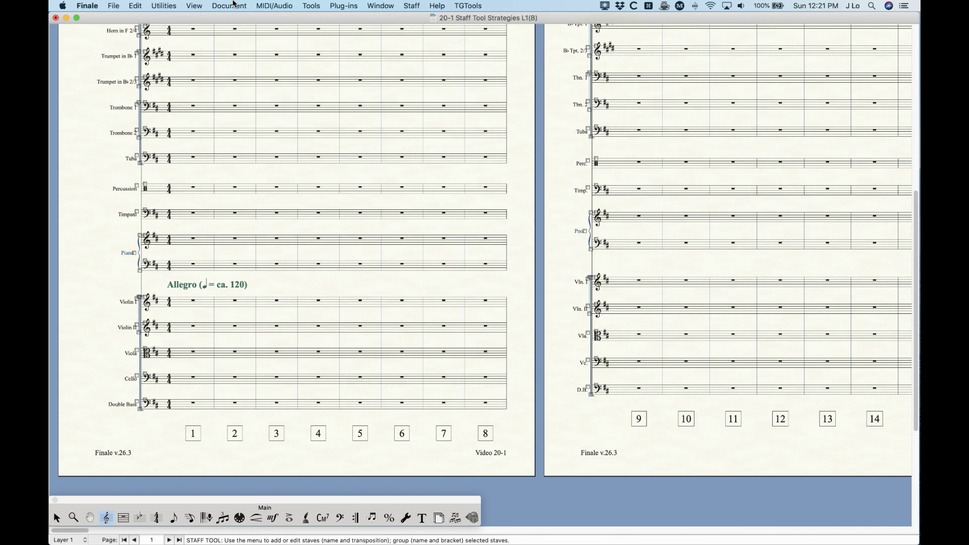
Try repositioning the flute staves by their handles in Page View, undo the moves, and clear the selection
scroll(303, 233, up, 10)
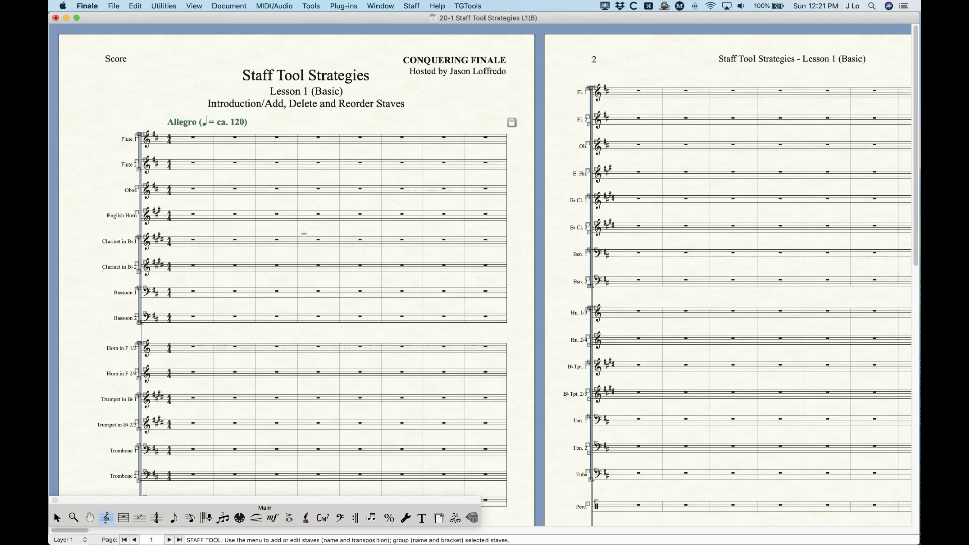
key(super+minus)
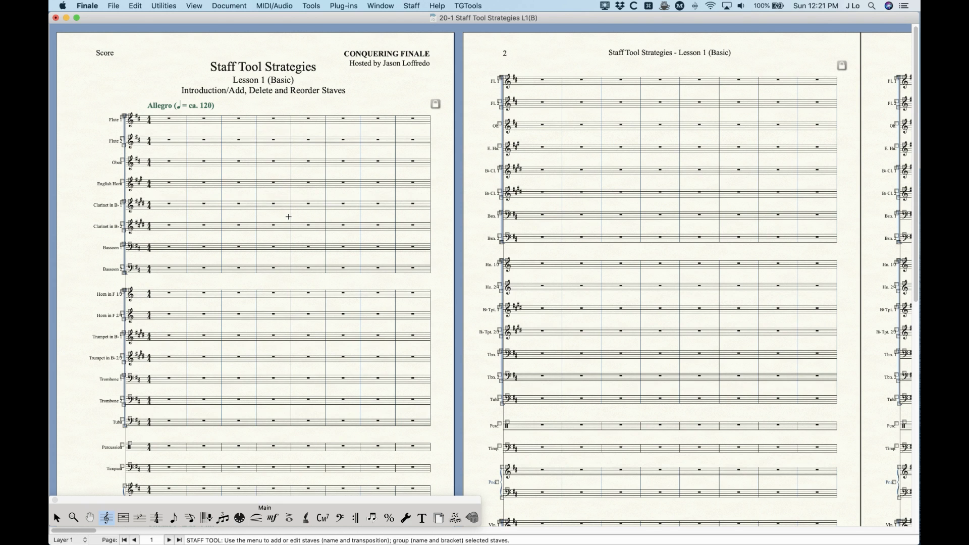
key(super+equal)
key(super+equal)
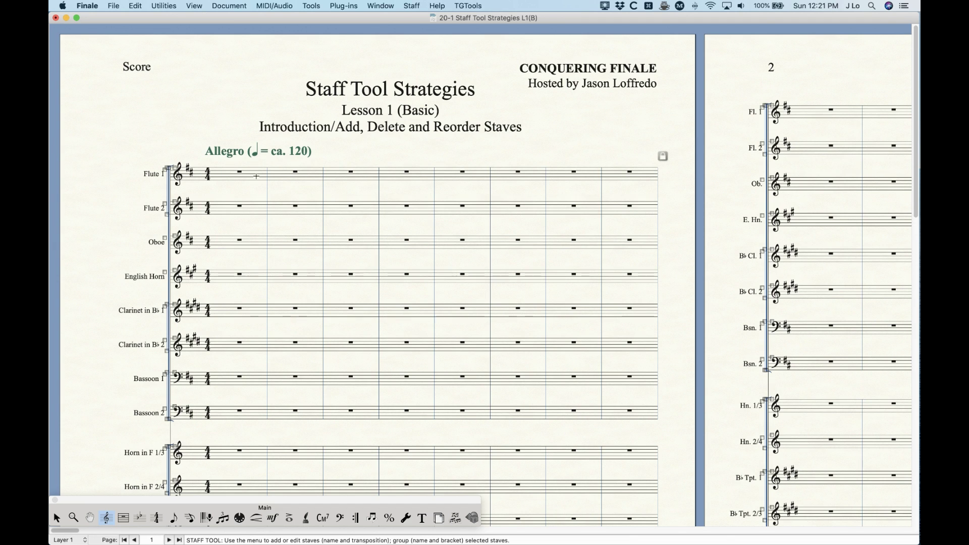
click(169, 171)
alt+click(178, 198)
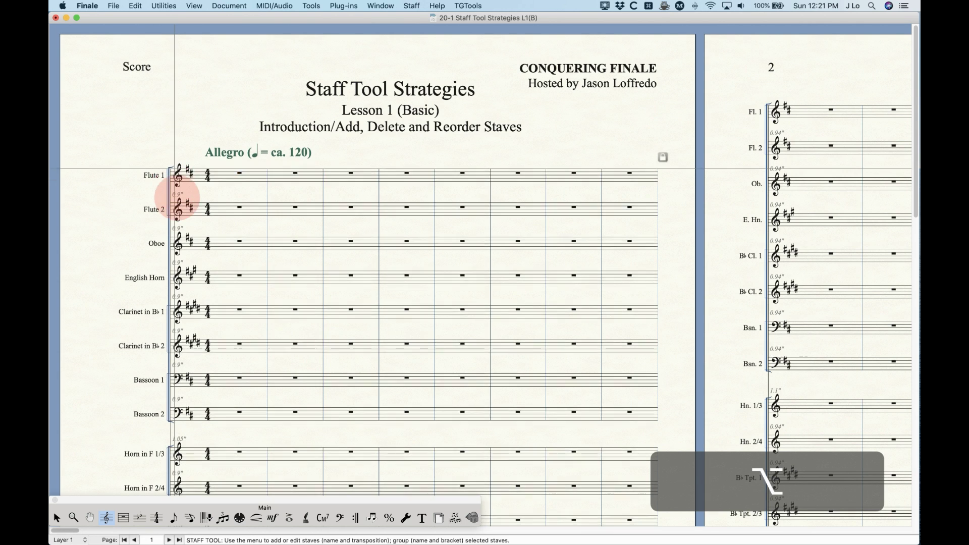
key(super+z)
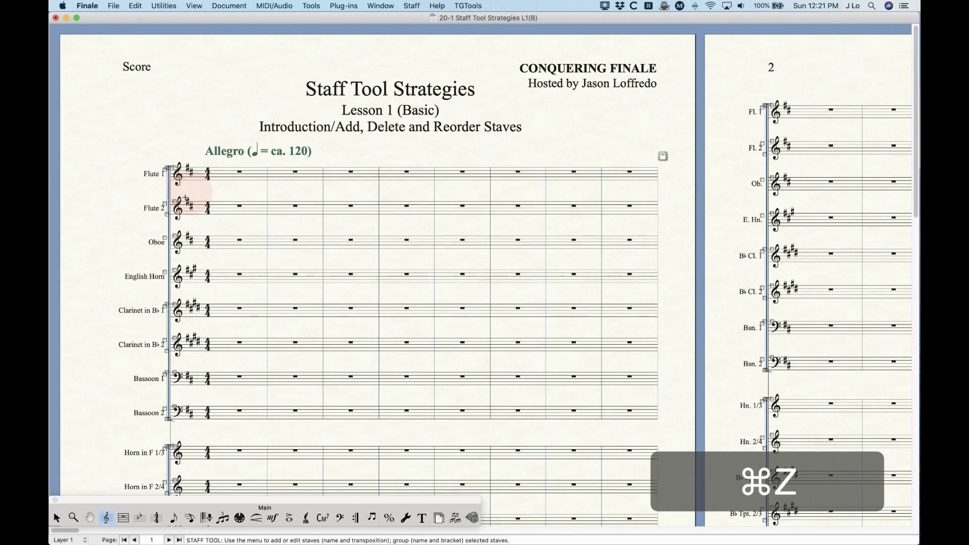
mouse_move(188, 198)
mouse_down()
mouse_move(184, 275)
mouse_move(182, 202)
mouse_up()
key(super+z)
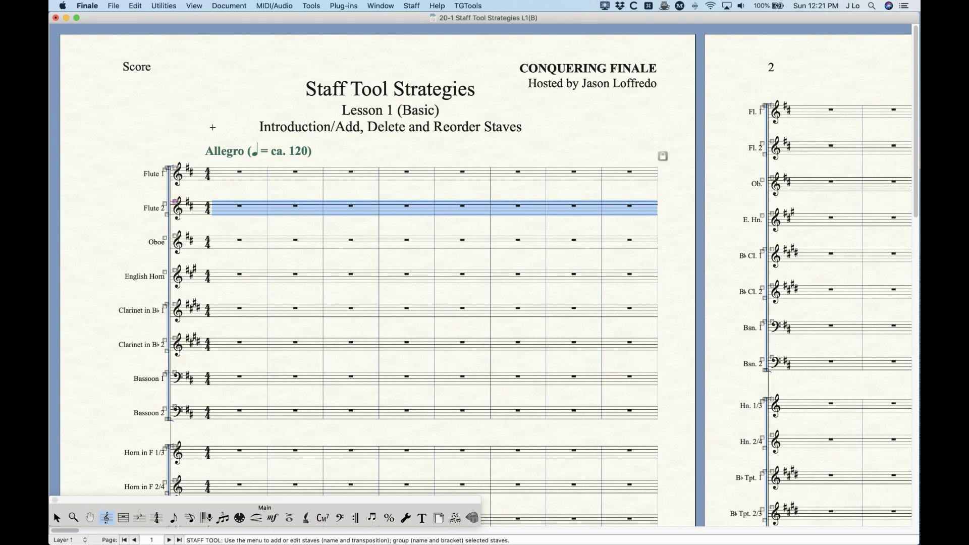
click(232, 132)
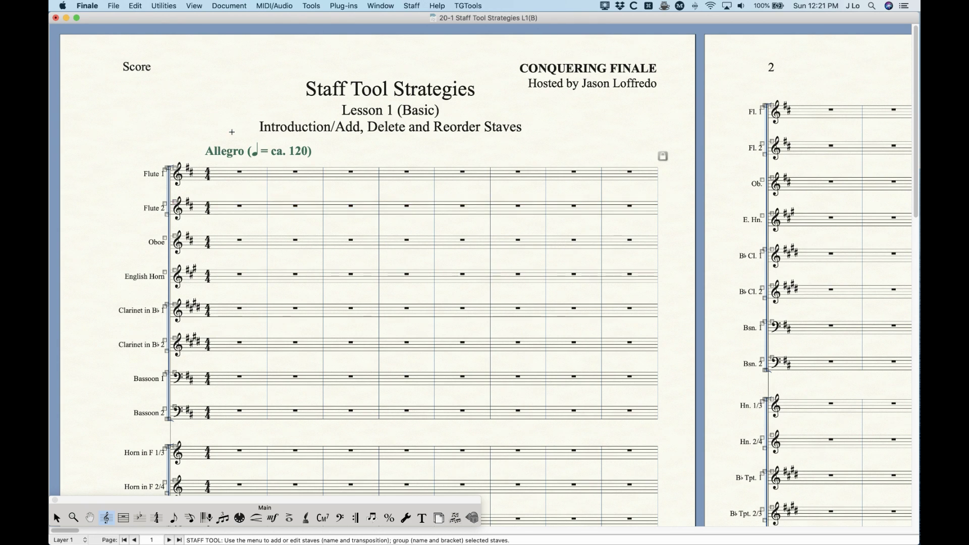
Move Flute 2 below Oboe in the ScoreManager's Instrument List, and undo the reordering
key(super+k)
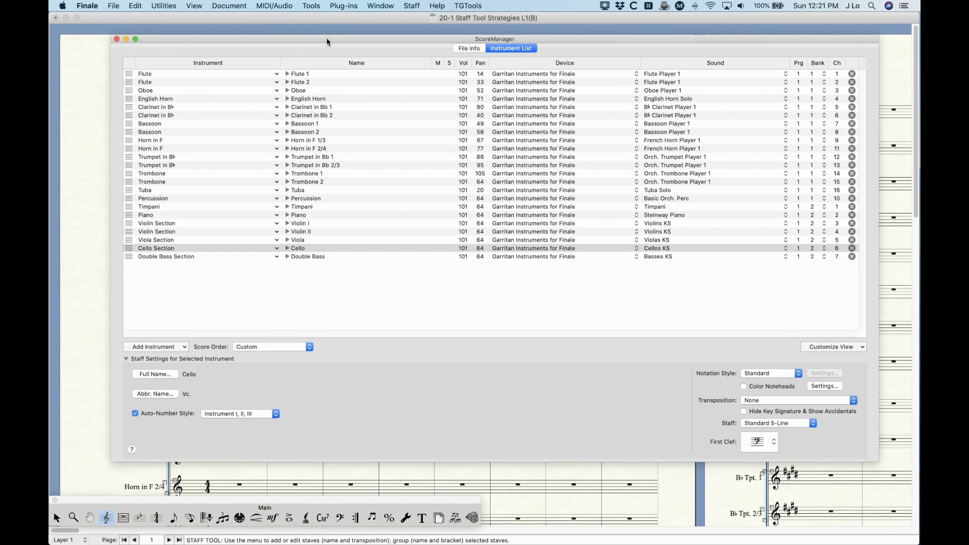
drag(327, 41, 317, 42)
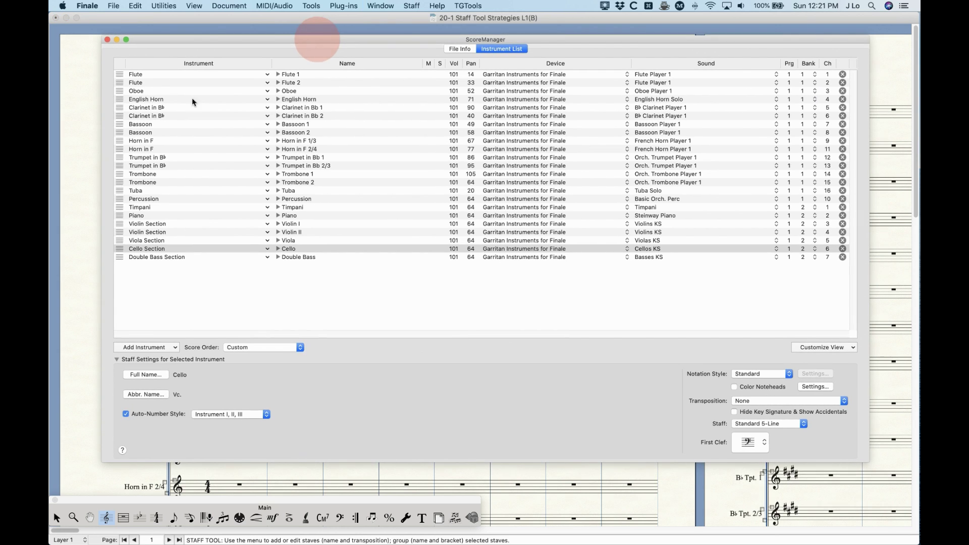
click(120, 85)
drag(120, 86, 120, 98)
click(121, 91)
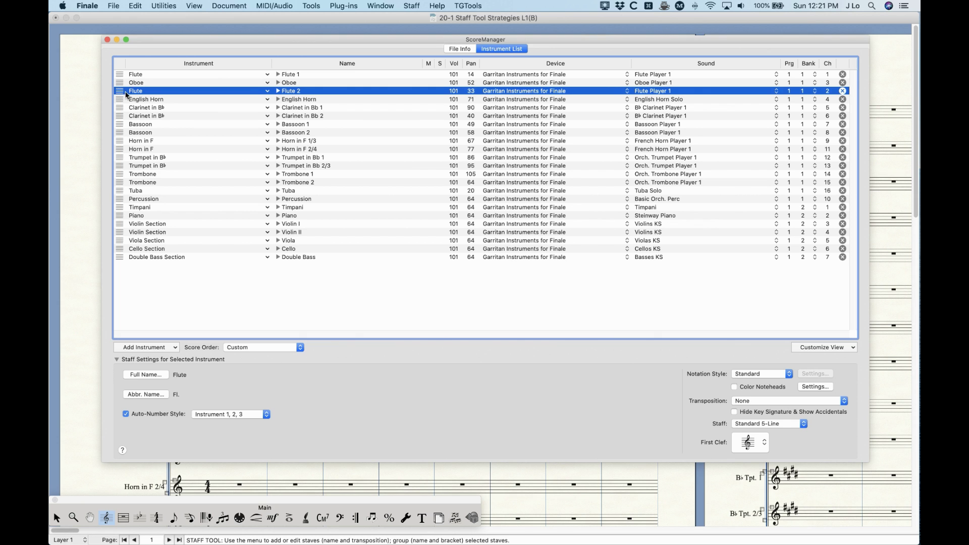
click(107, 40)
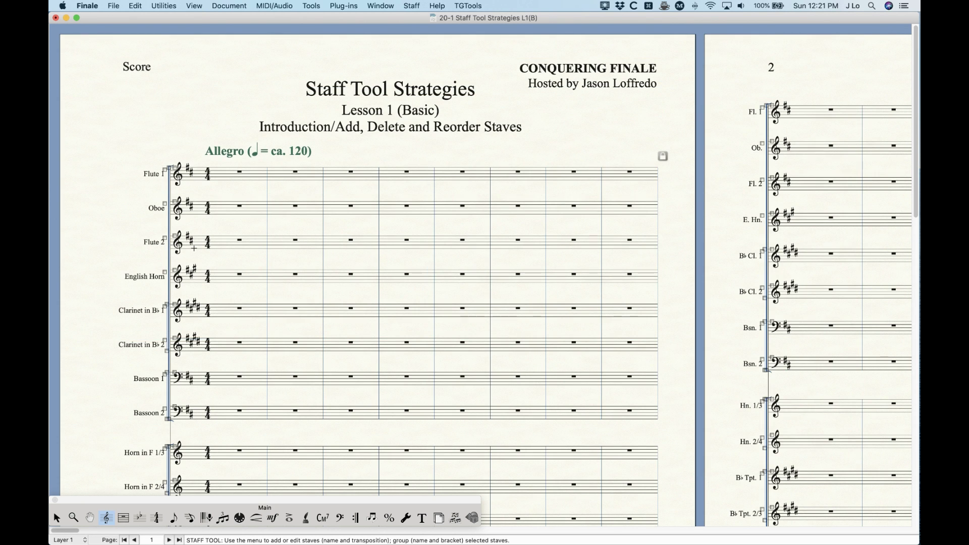
key(super+z)
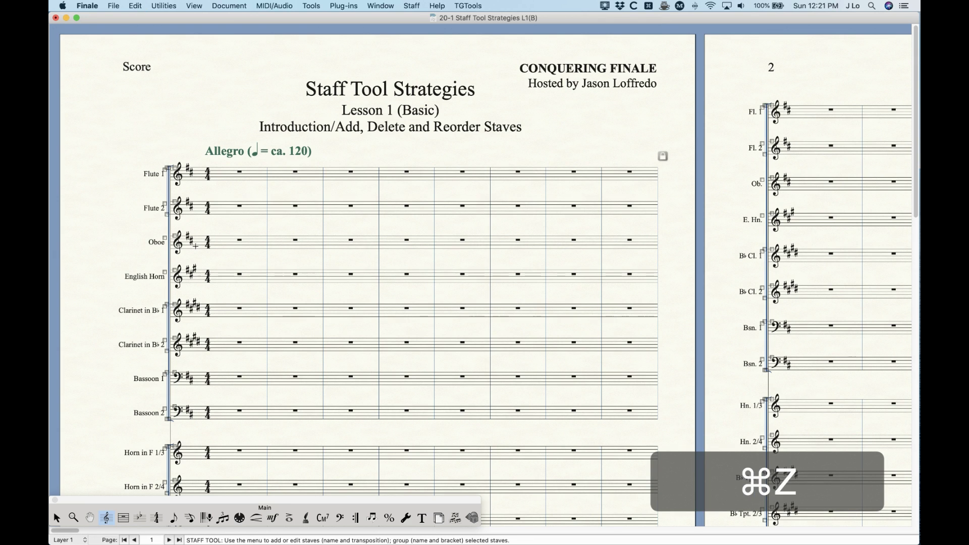
In the Reorder Staves dialog, move Oboe below English Horn, and move it back above
click(417, 5)
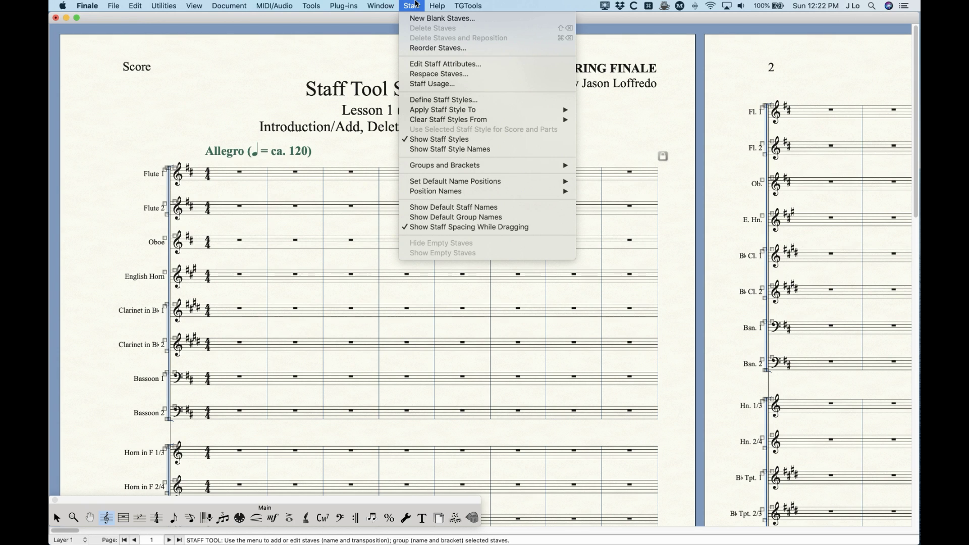
click(422, 48)
drag(483, 109, 421, 94)
scroll(418, 156, down, 5)
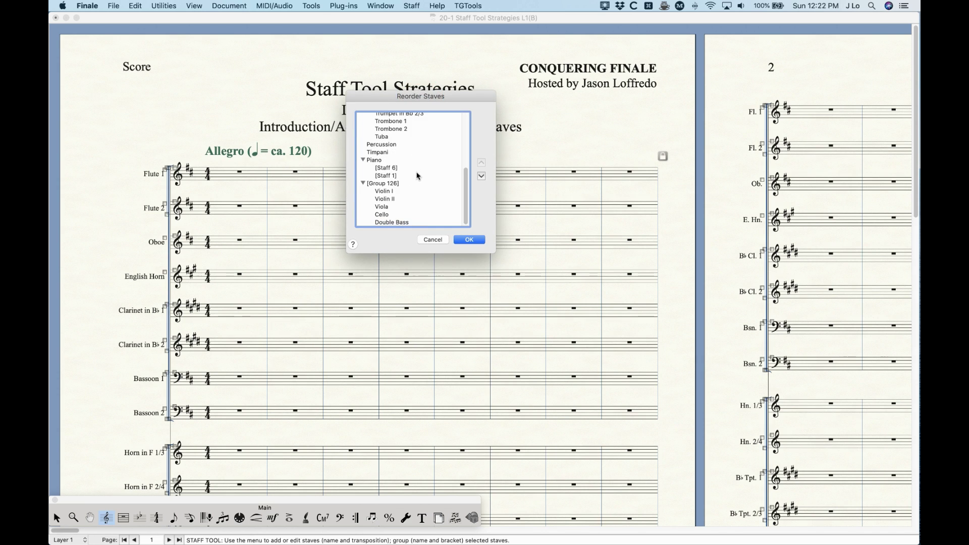
scroll(412, 206, up, 5)
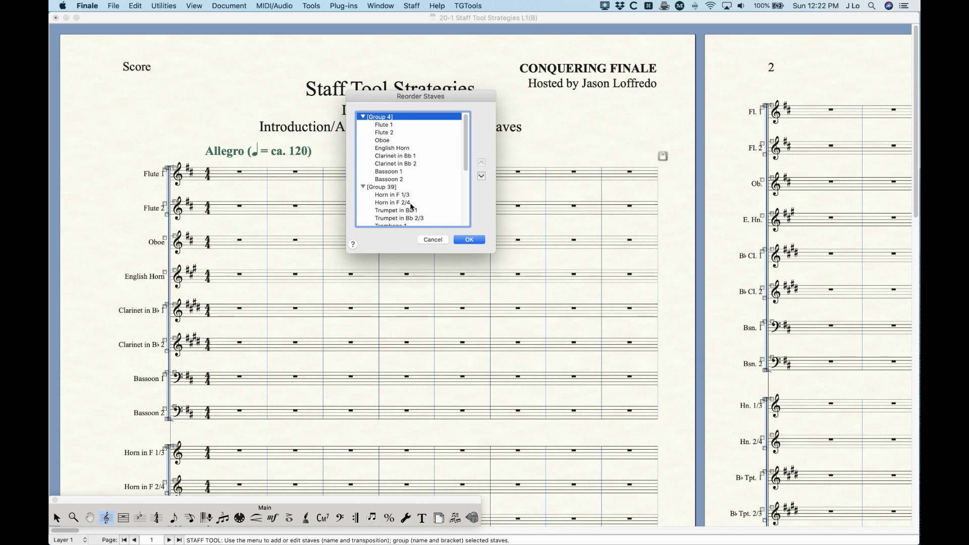
click(389, 140)
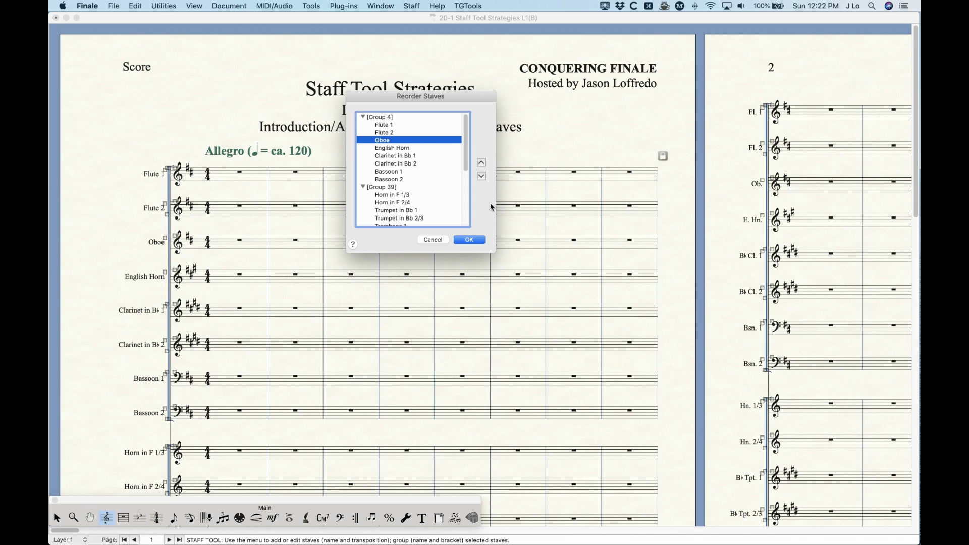
click(481, 176)
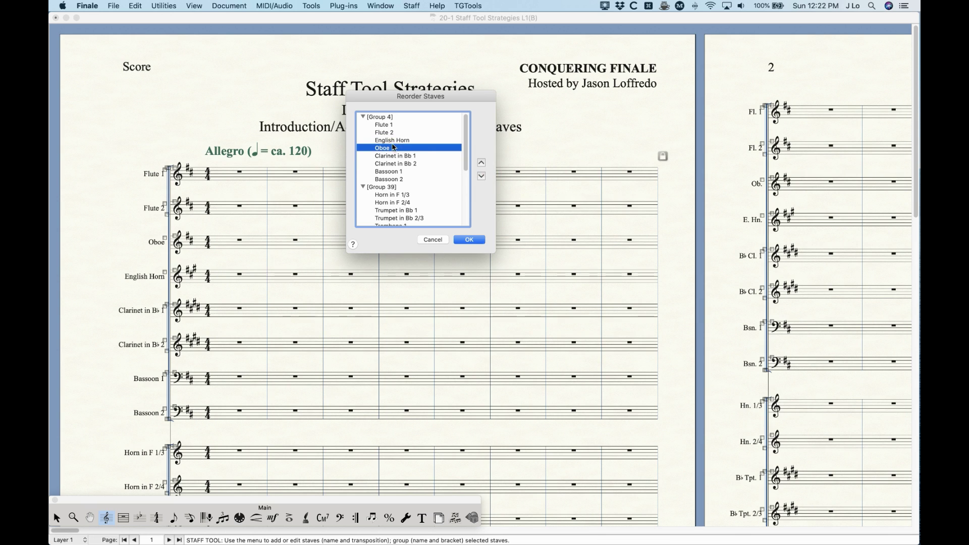
click(481, 163)
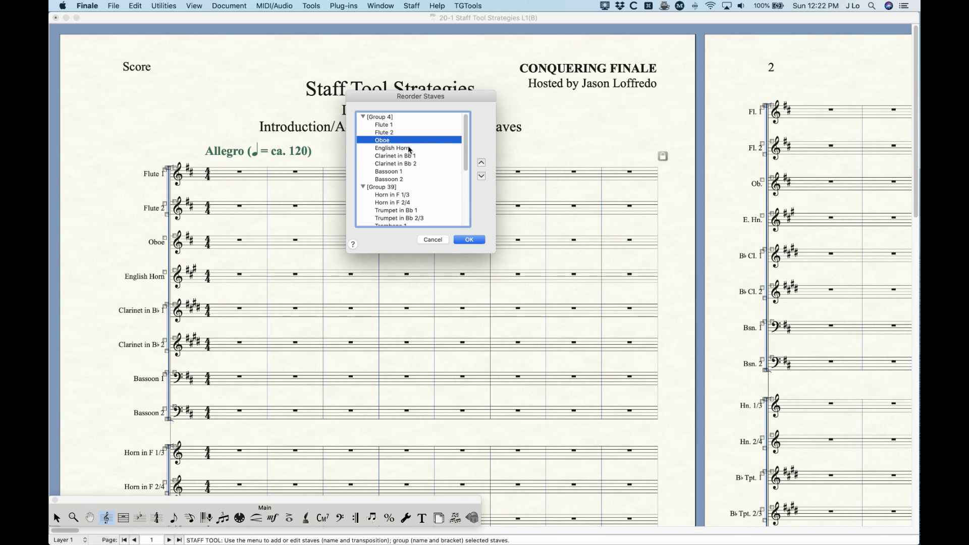
Try to select Oboe and English Horn together in the Reorder Staves list, and select Clarinet in Bb 1 alone
shift+click(399, 148)
shift+click(391, 140)
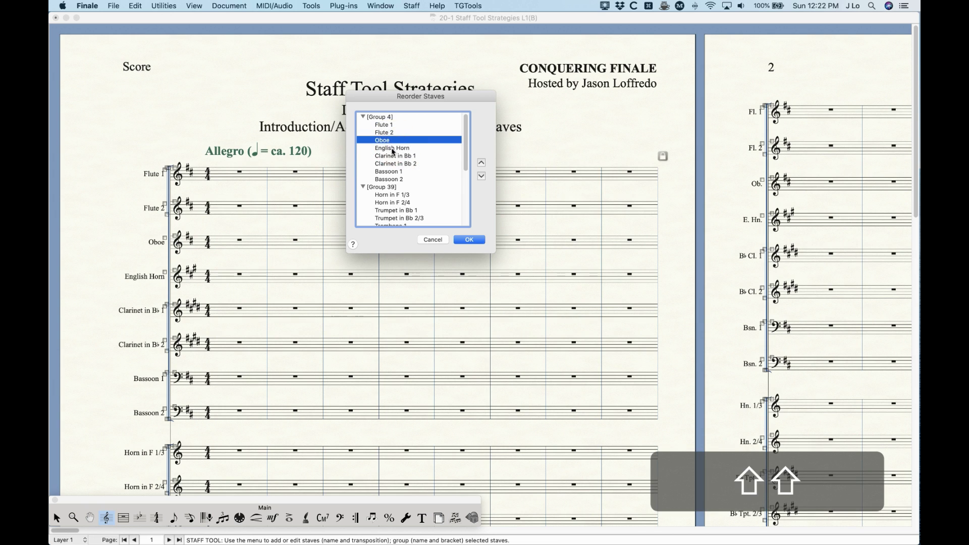
super+click(396, 148)
click(390, 143)
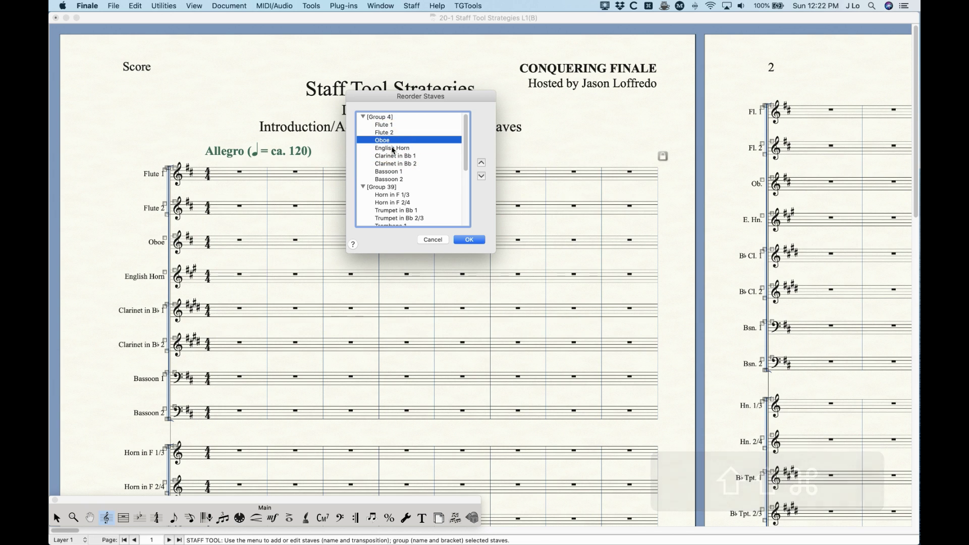
click(397, 156)
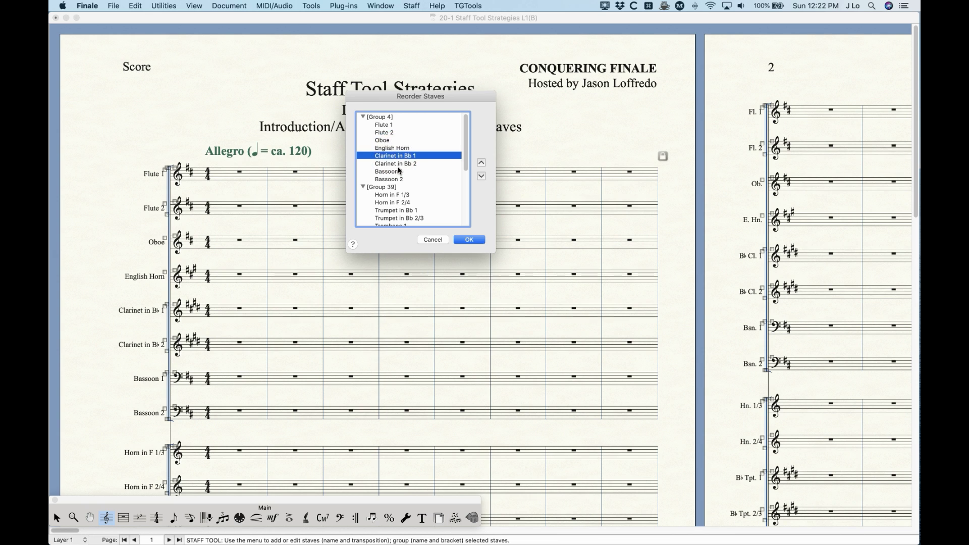
Move the Viola staff below Cello in the string group of the Reorder Staves list
scroll(399, 171, down, 5)
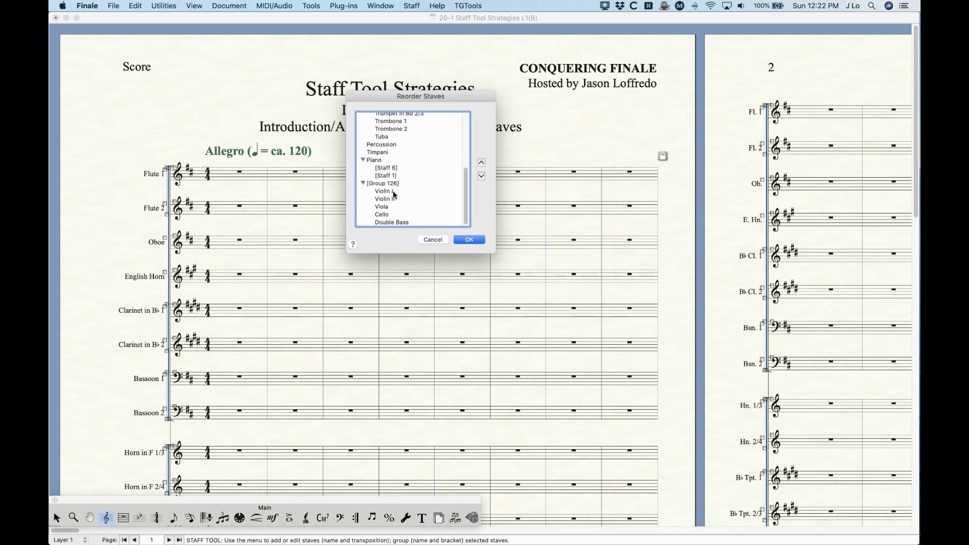
click(392, 207)
click(482, 176)
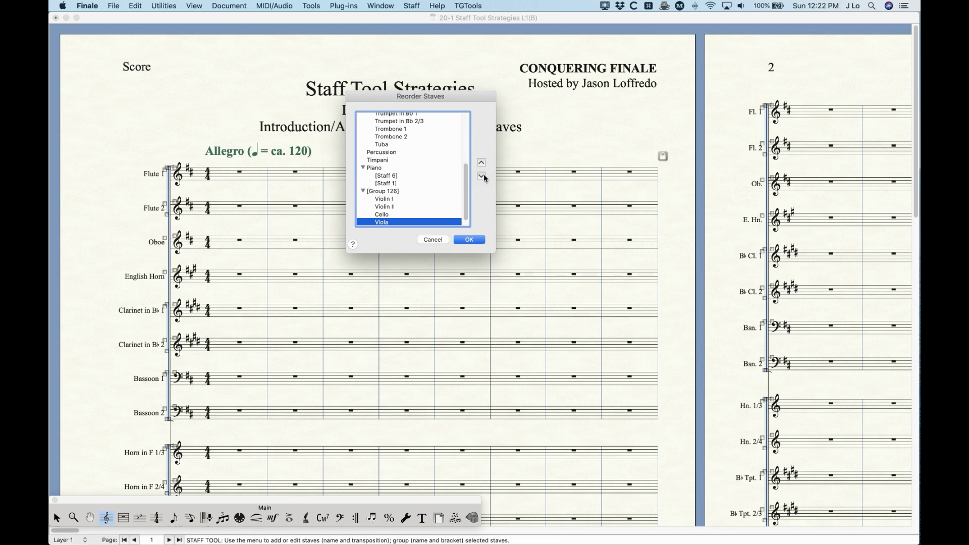
click(482, 162)
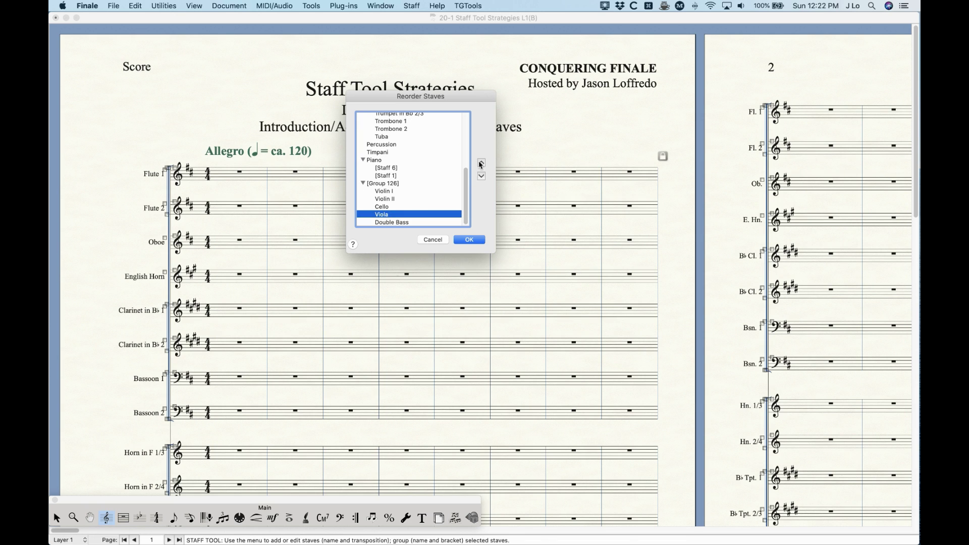
scroll(418, 178, up, 5)
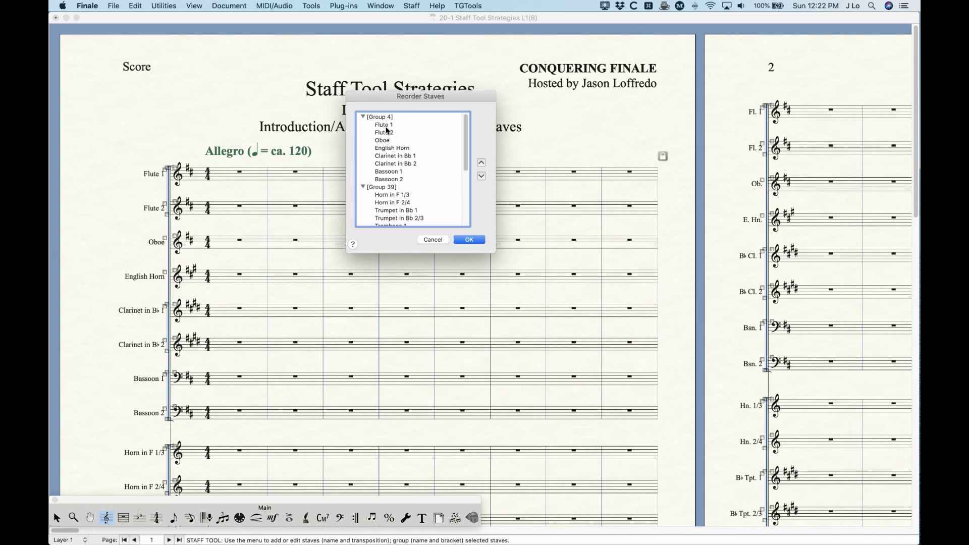
Move the brass group (Group 39) above the woodwind group (Group 4) in the Reorder Staves list and apply the new order
scroll(388, 172, down, 3)
scroll(387, 172, up, 3)
click(387, 187)
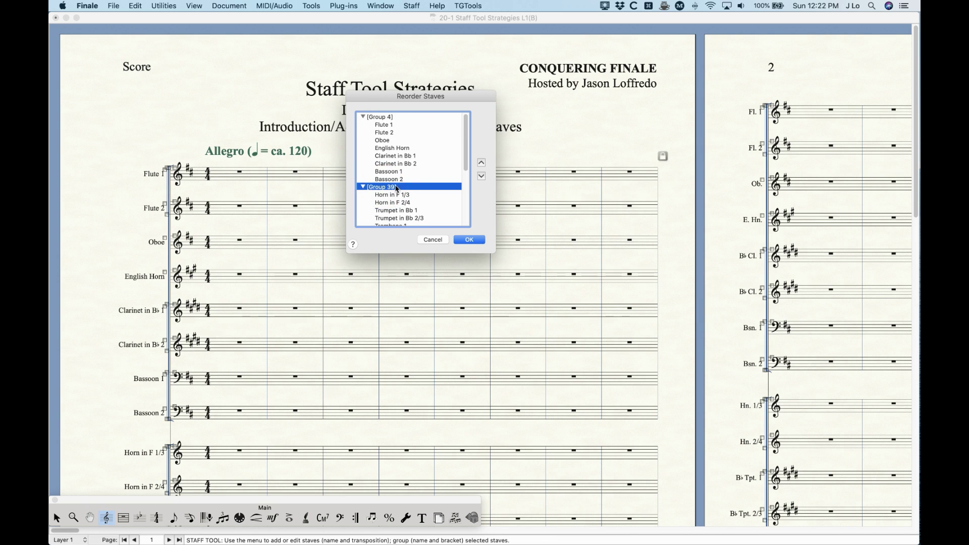
click(481, 162)
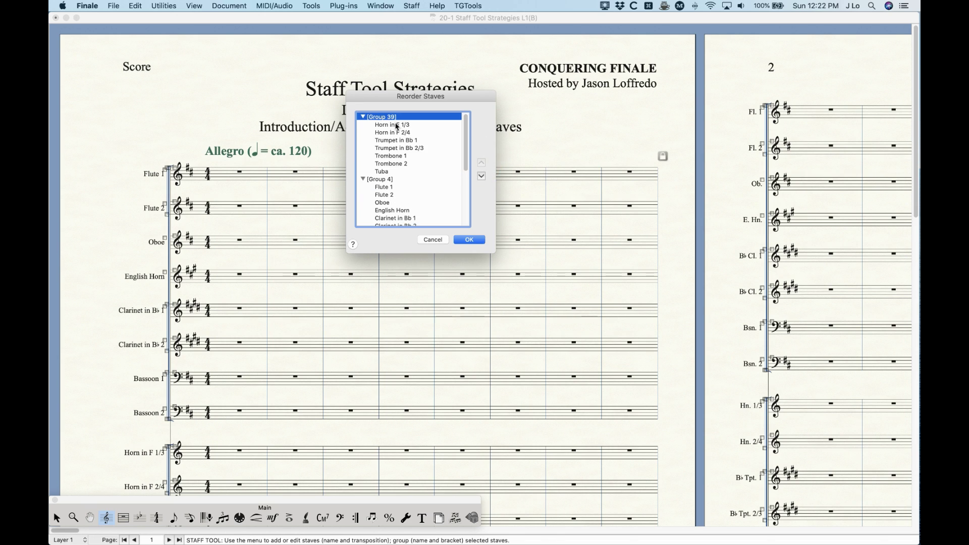
click(469, 239)
scroll(336, 327, down, 10)
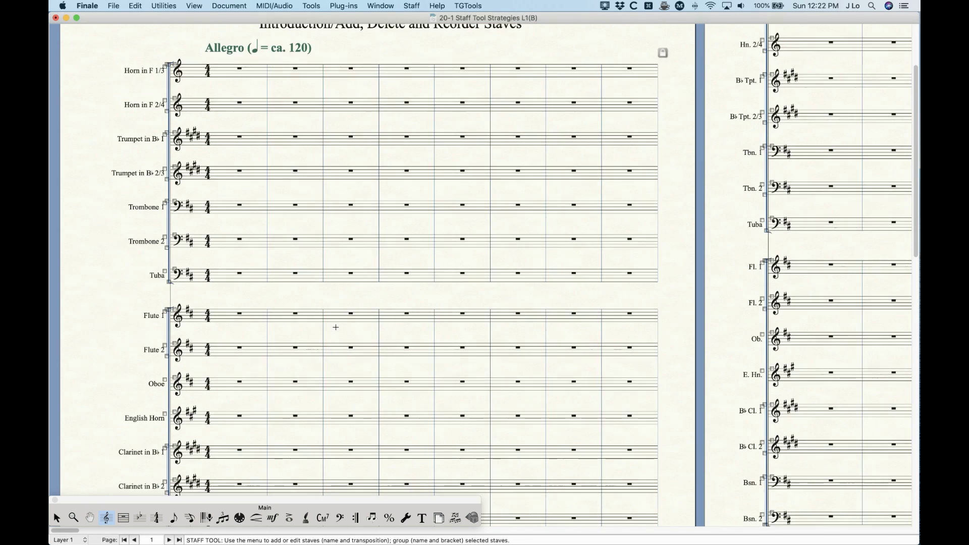
scroll(336, 327, up, 10)
Check the instrument order in the ScoreManager and the order of the linked parts in the Edit Part list
key(super+k)
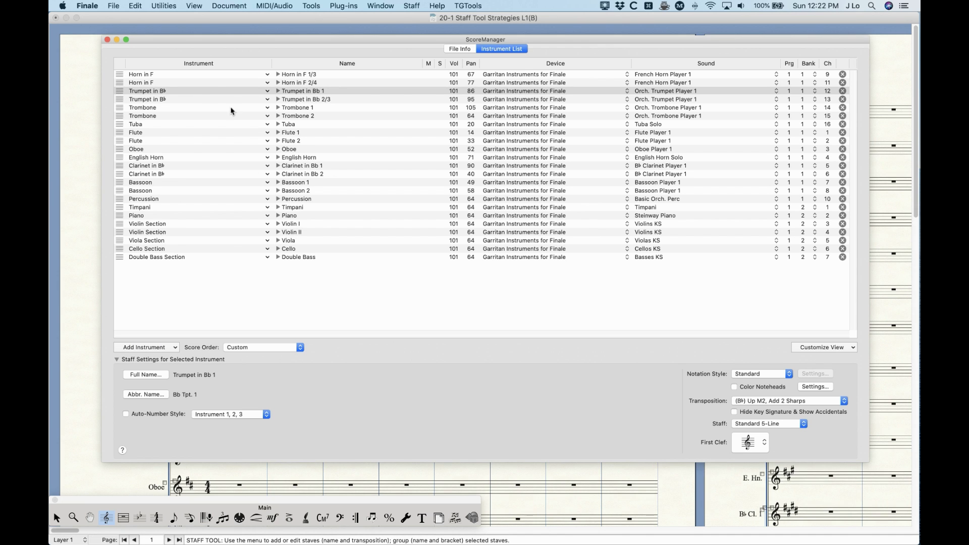
click(107, 40)
click(229, 6)
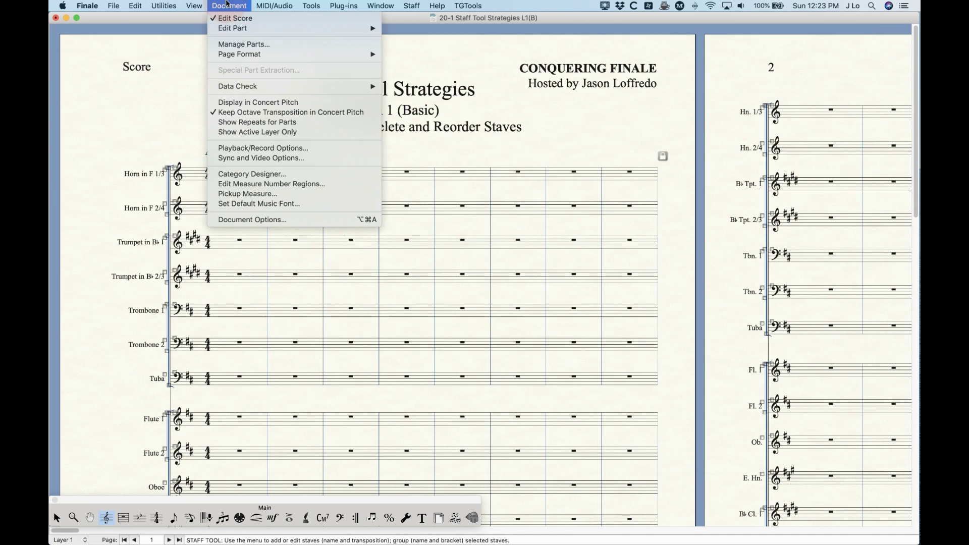
mouse_move(232, 29)
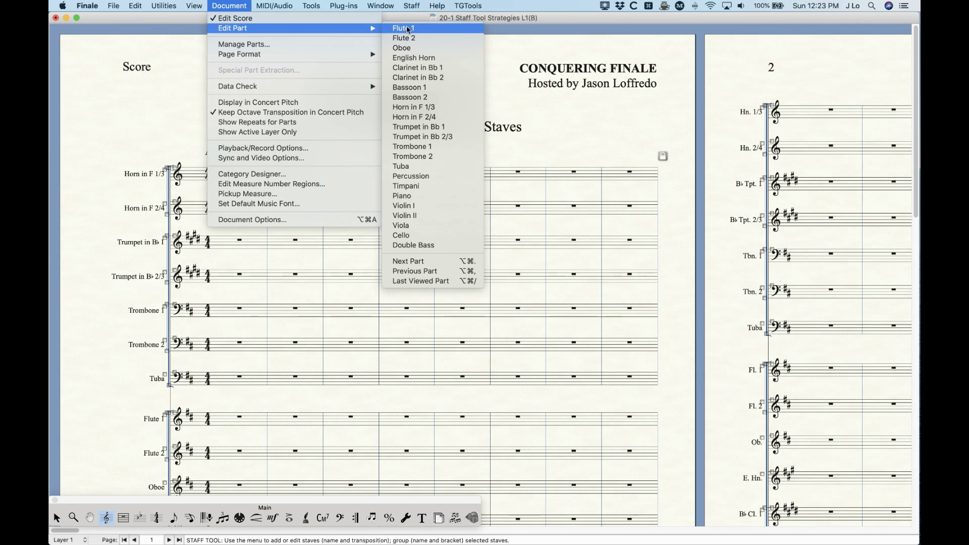
mouse_move(229, 6)
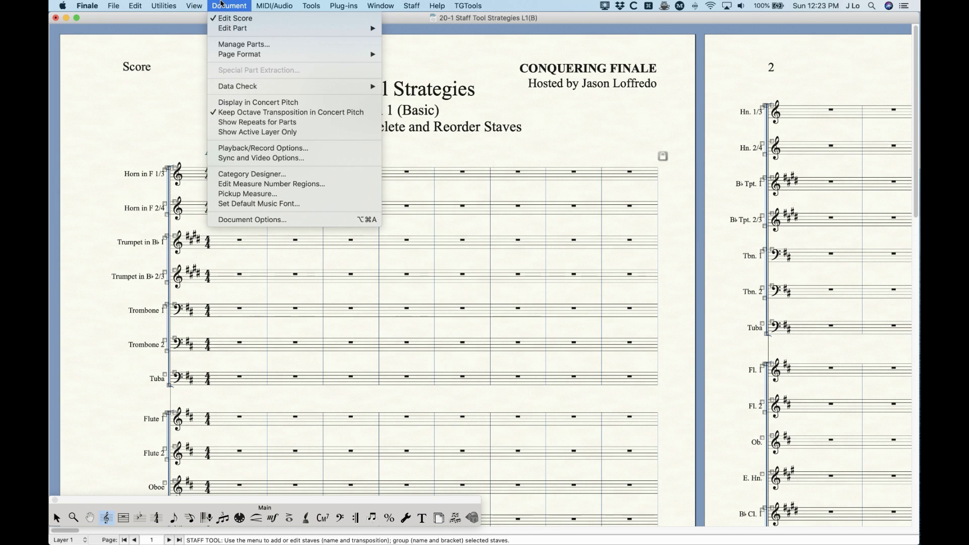
In Manage Parts, show the part definition, move the Oboe part below English Horn, apply it and check the Edit Part list
click(243, 47)
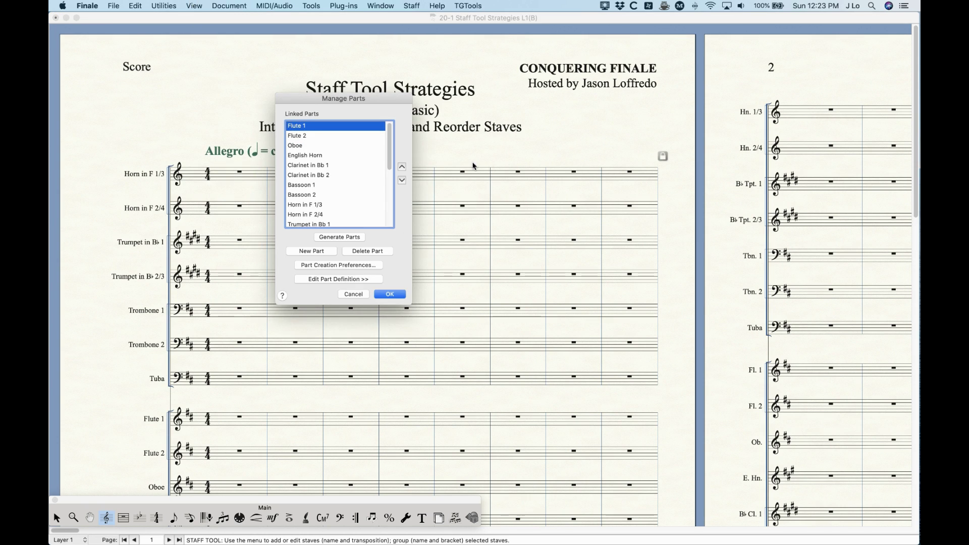
click(348, 281)
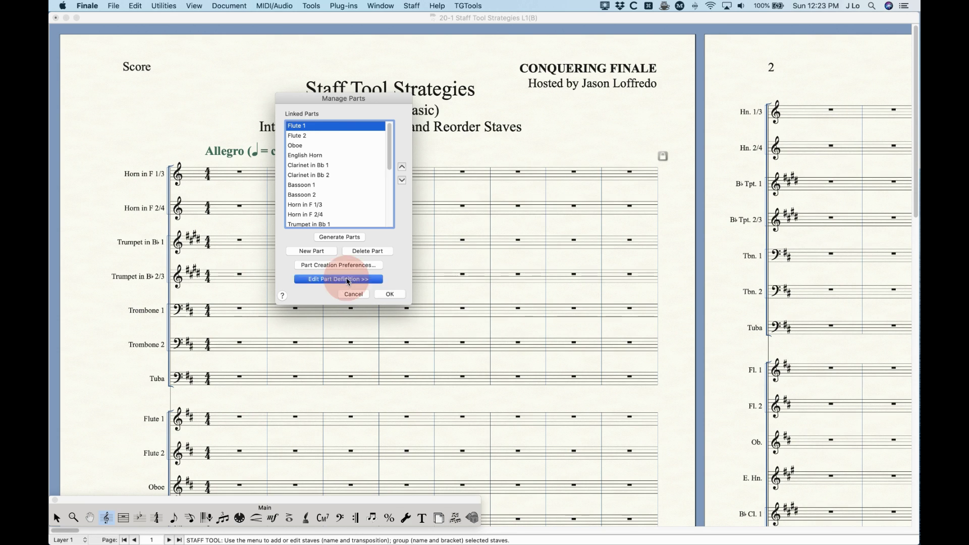
click(305, 137)
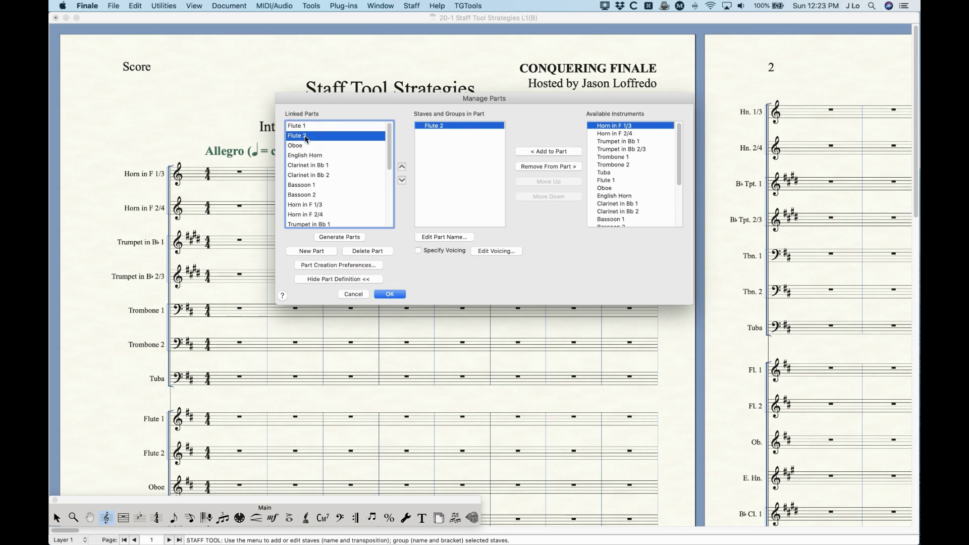
click(302, 146)
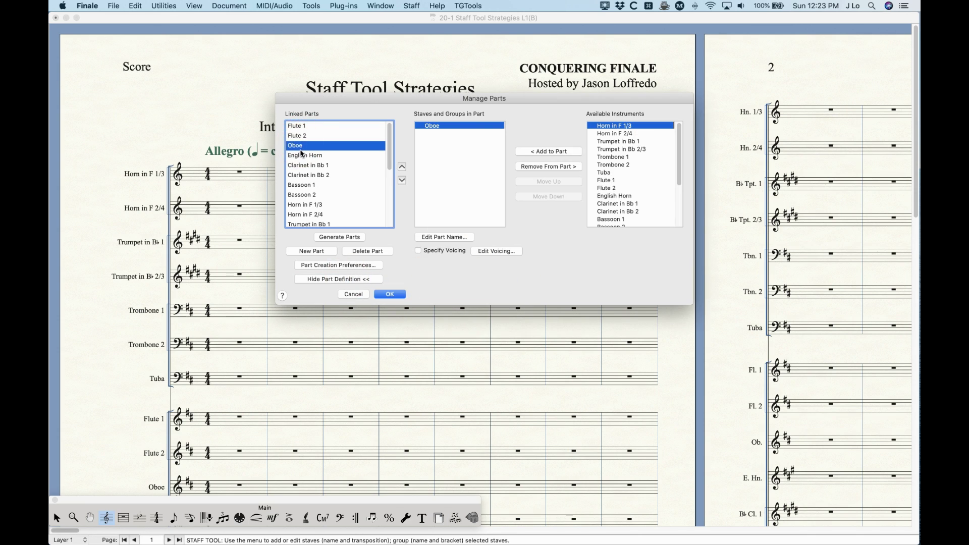
click(402, 180)
click(402, 166)
click(403, 180)
click(390, 294)
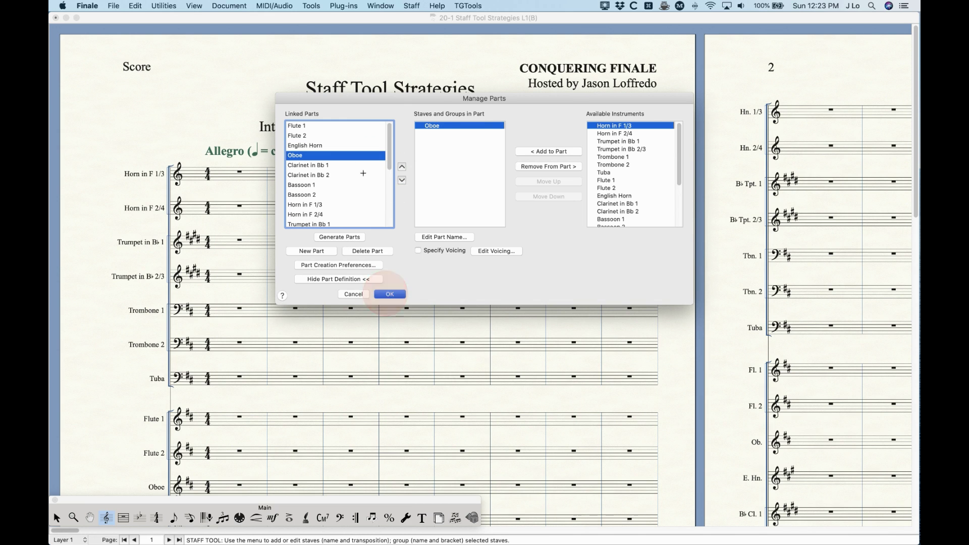
click(235, 5)
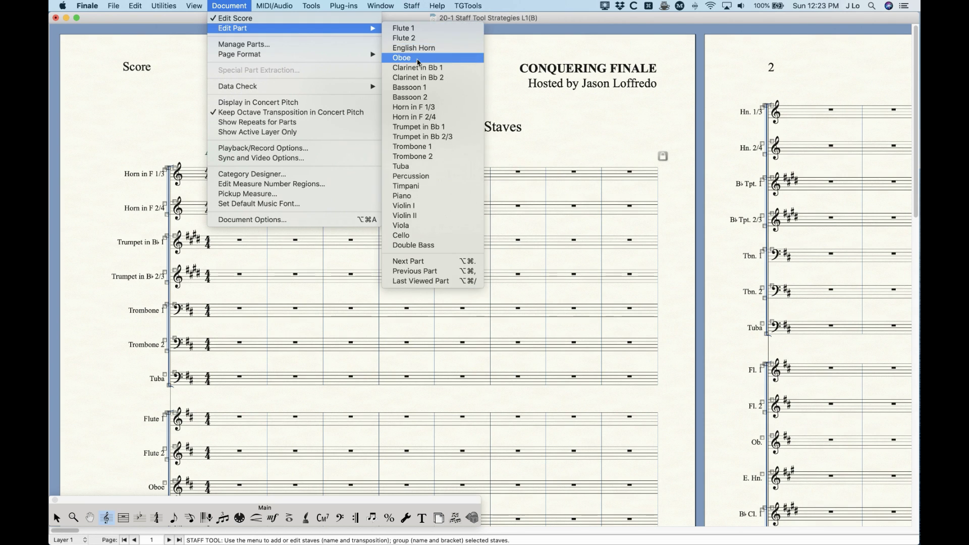
click(234, 6)
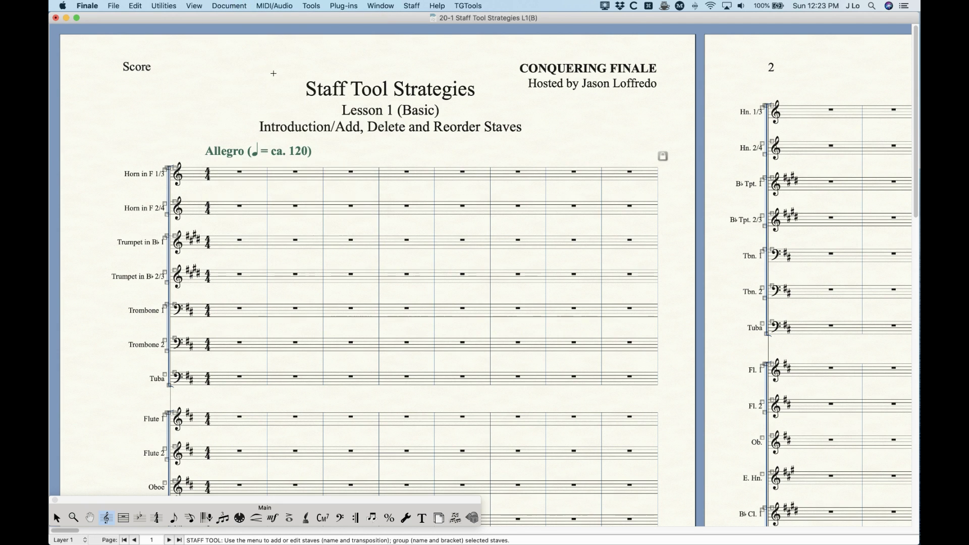
Undo the linked part reordering and the brass group move, and check the part order in the Edit Part list
key(super+z)
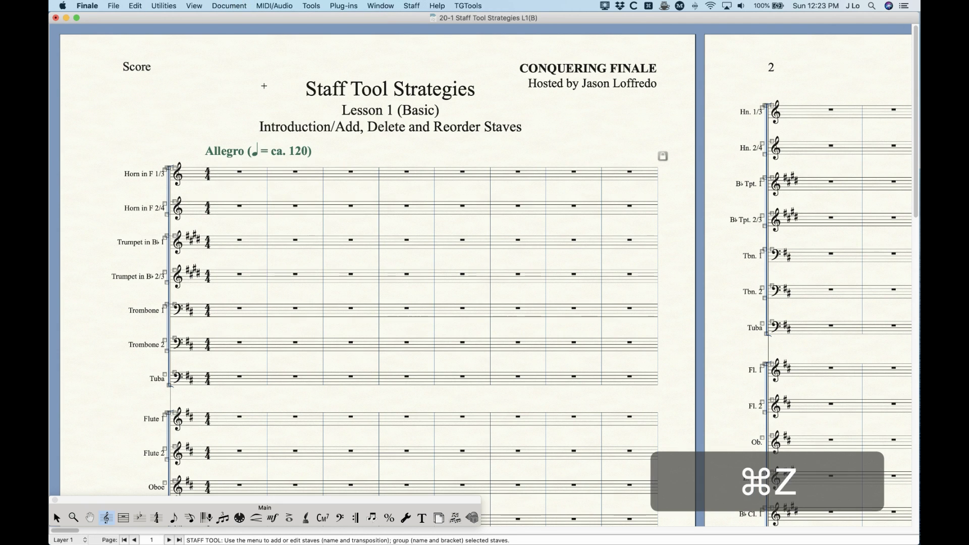
key(super+z)
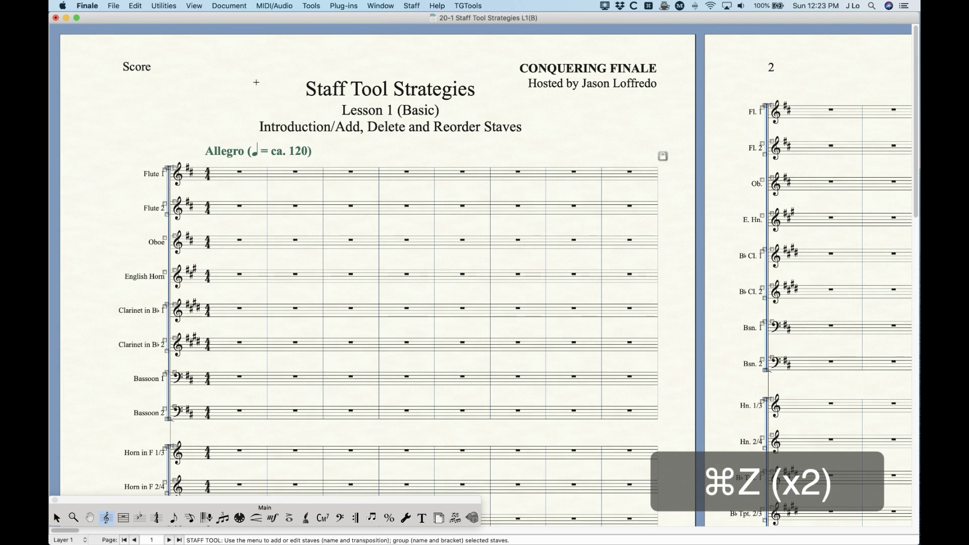
click(222, 6)
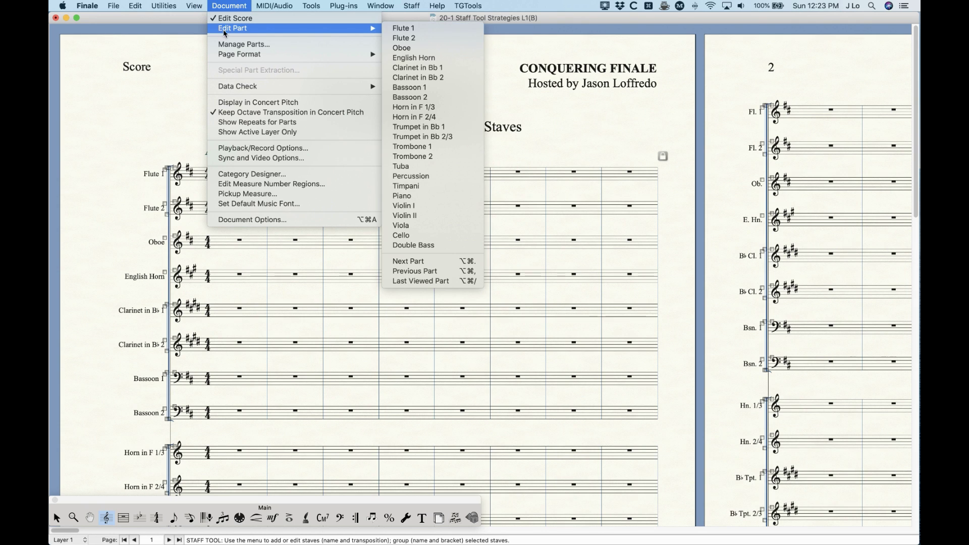
click(240, 4)
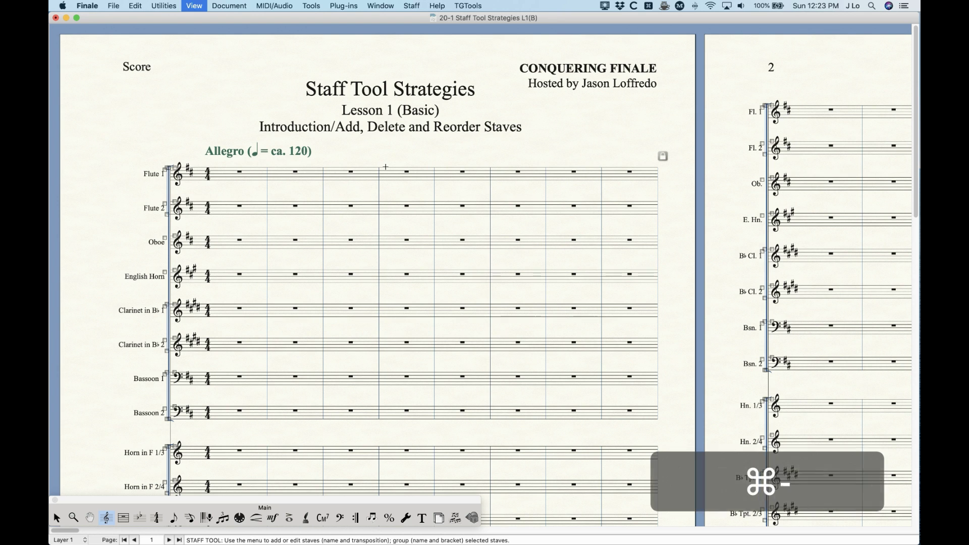
Zoom out until full score pages fit in the window and switch to the Selection tool
key(super+minus)
key(super+minus)
key(super+minus)
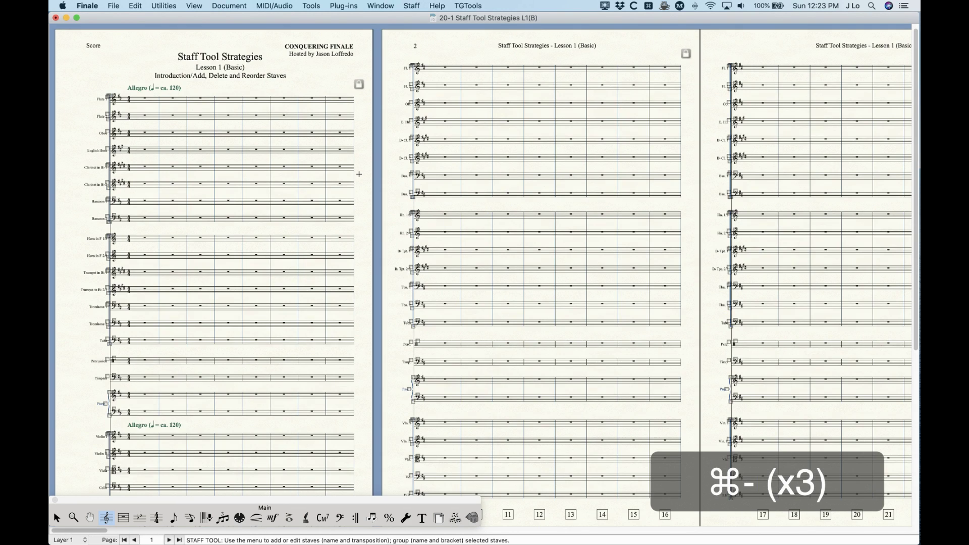
key(super+minus)
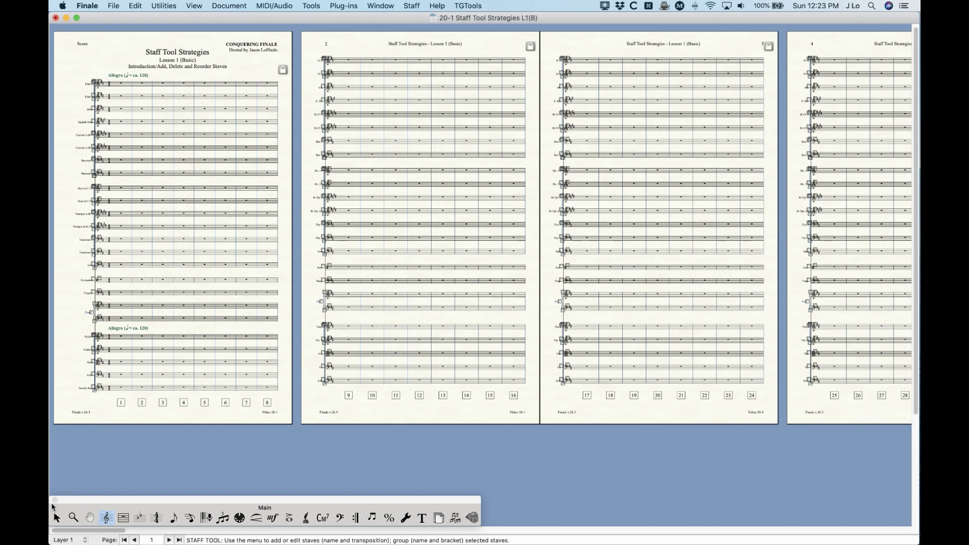
click(57, 517)
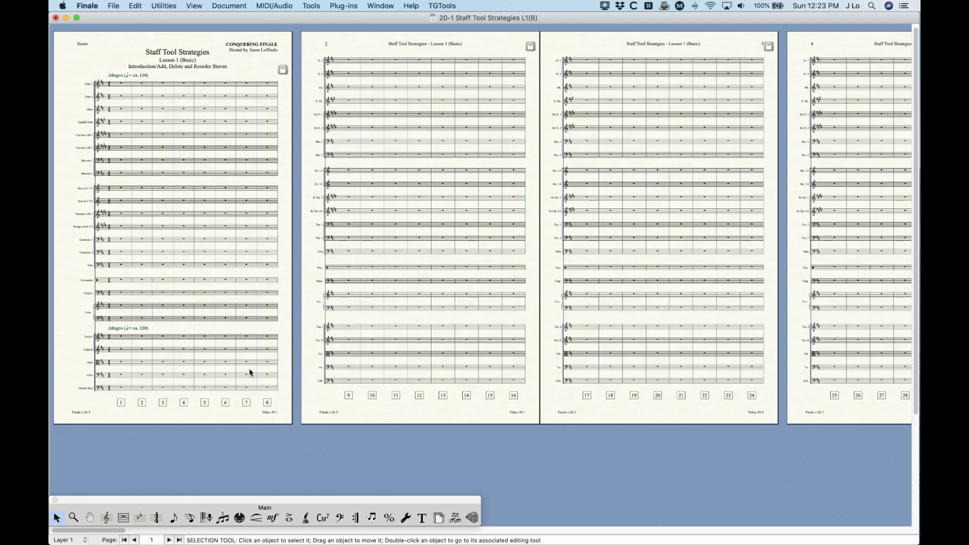